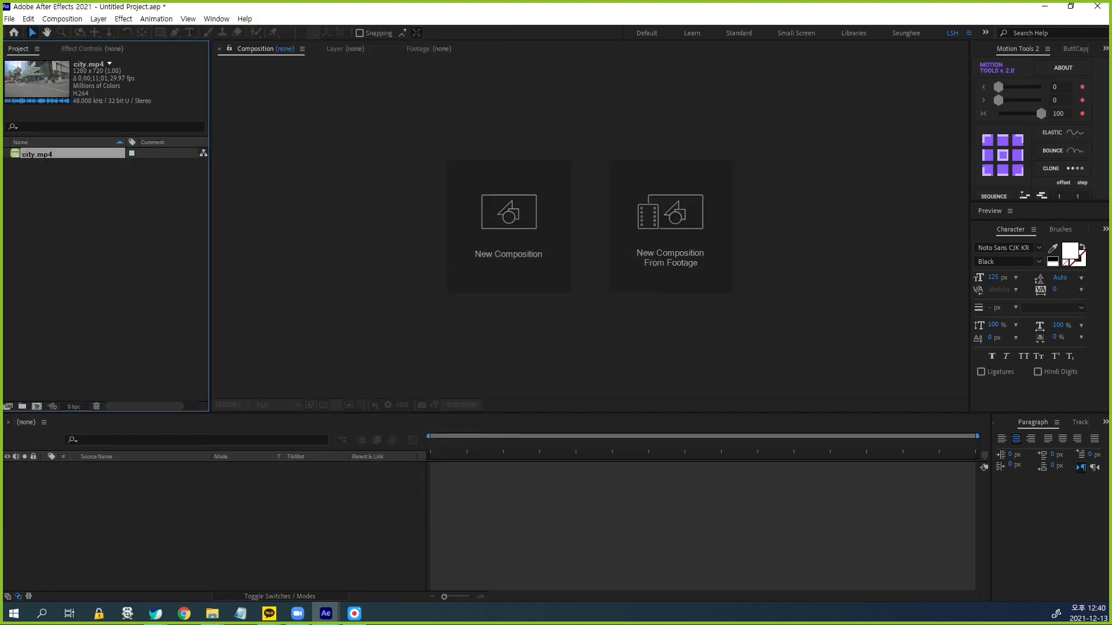
Create a composition from the city.mp4 footage and run Track Camera on its layer
left_click_drag(37, 154, 187, 538)
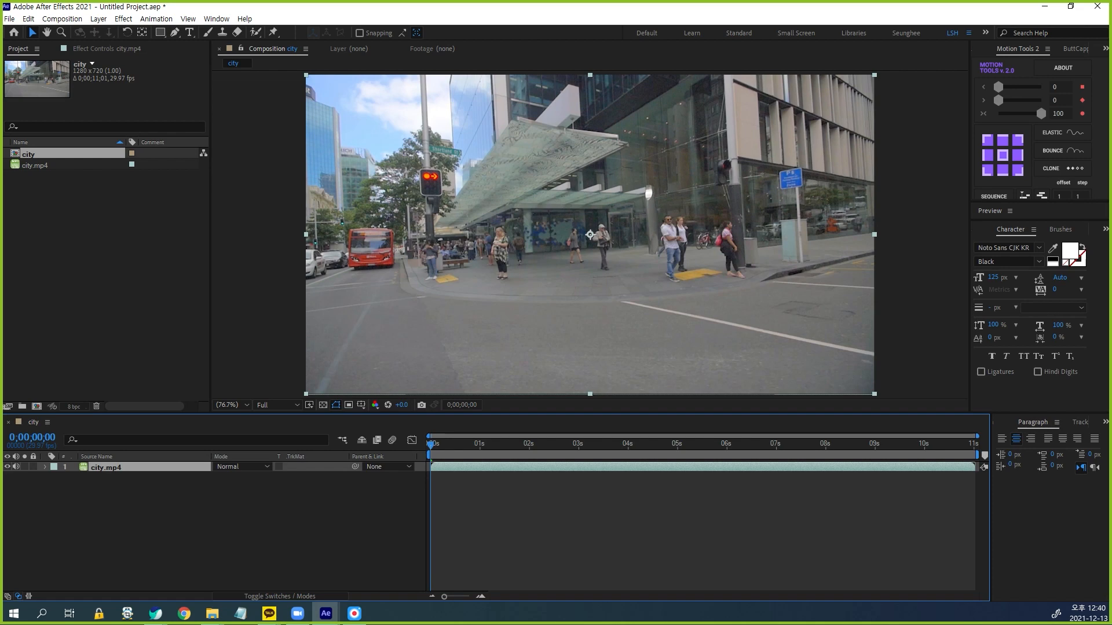
left_click(156, 18)
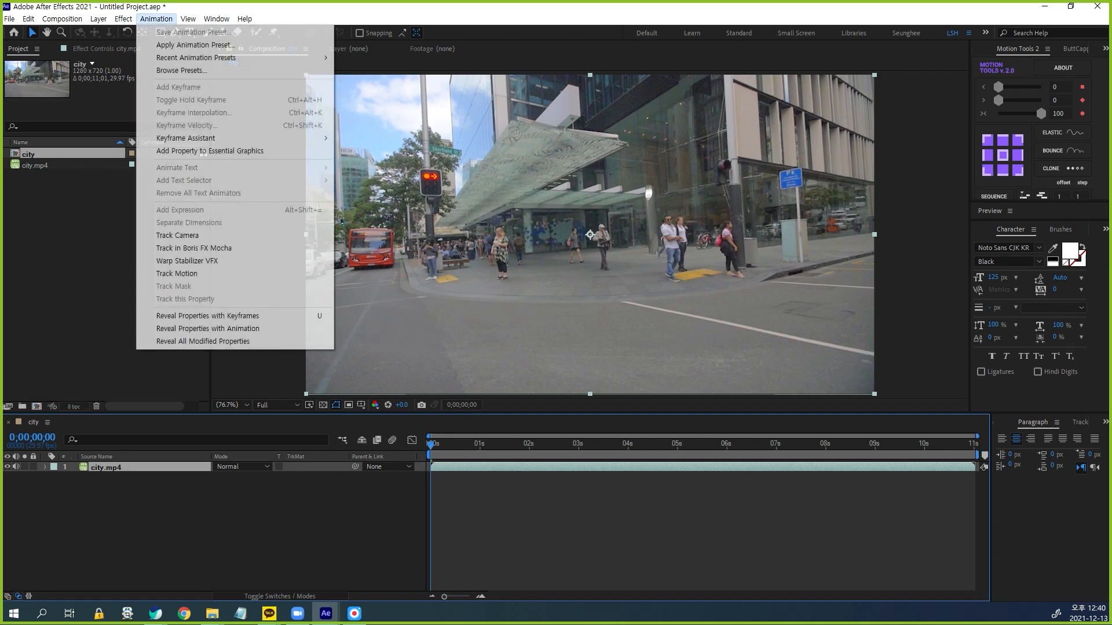
left_click(177, 235)
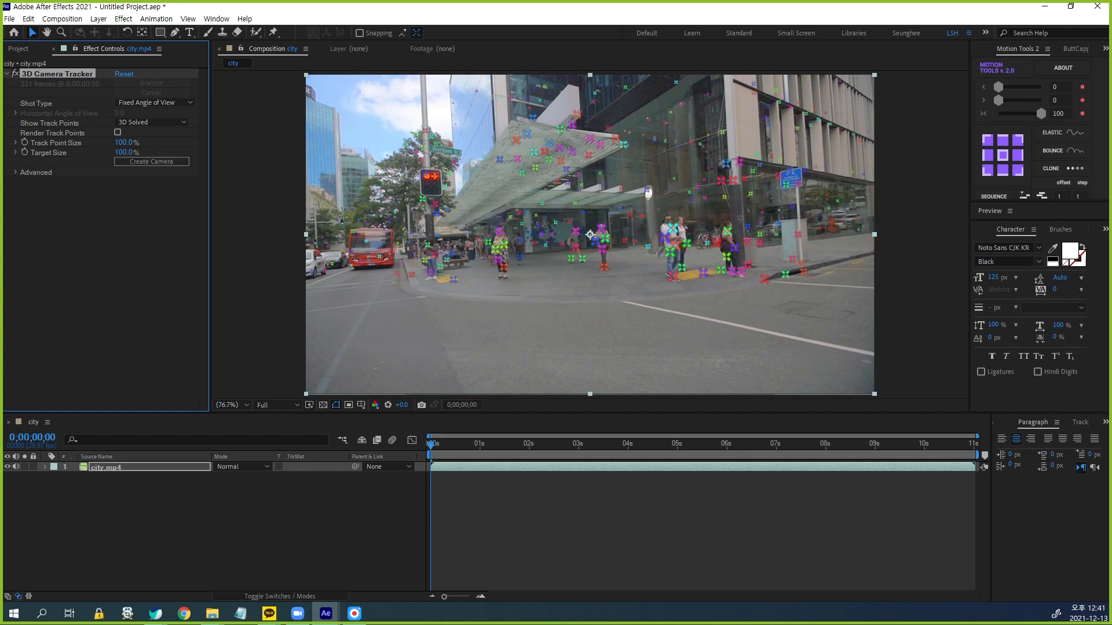
Add a text layer reading "Myers Park" over the tracked city footage
key("ctrl+t")
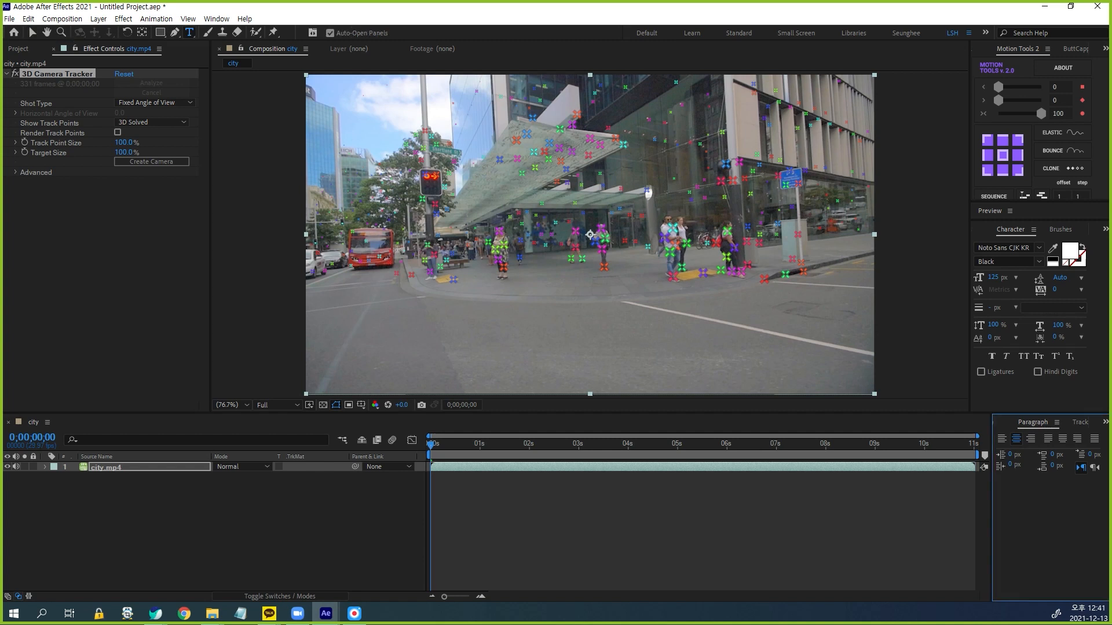
left_click(435, 335)
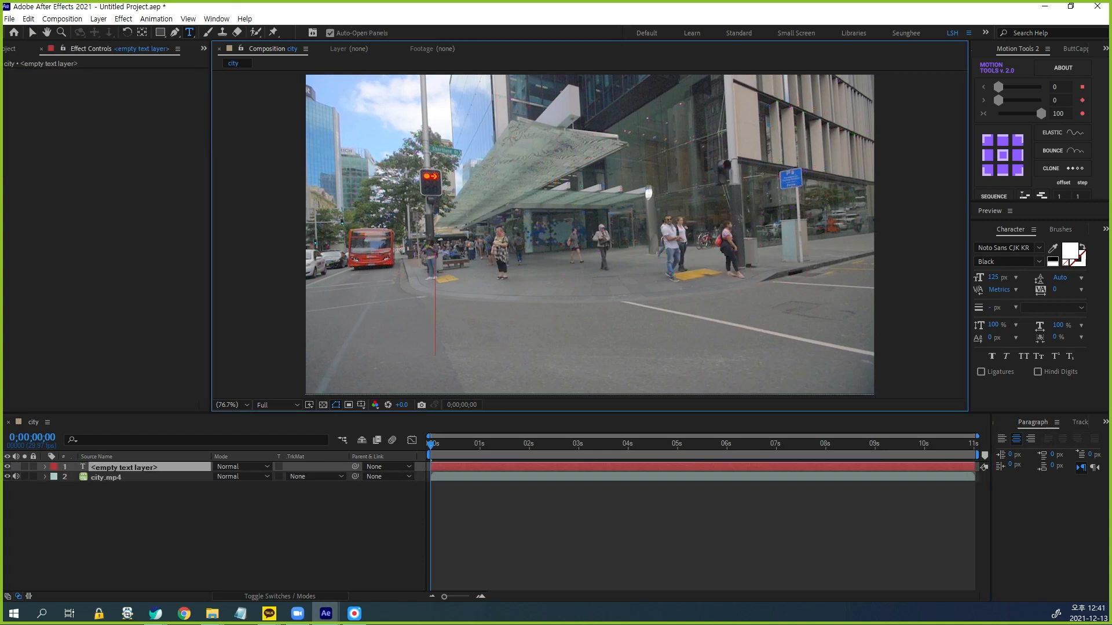
type("Myers Park")
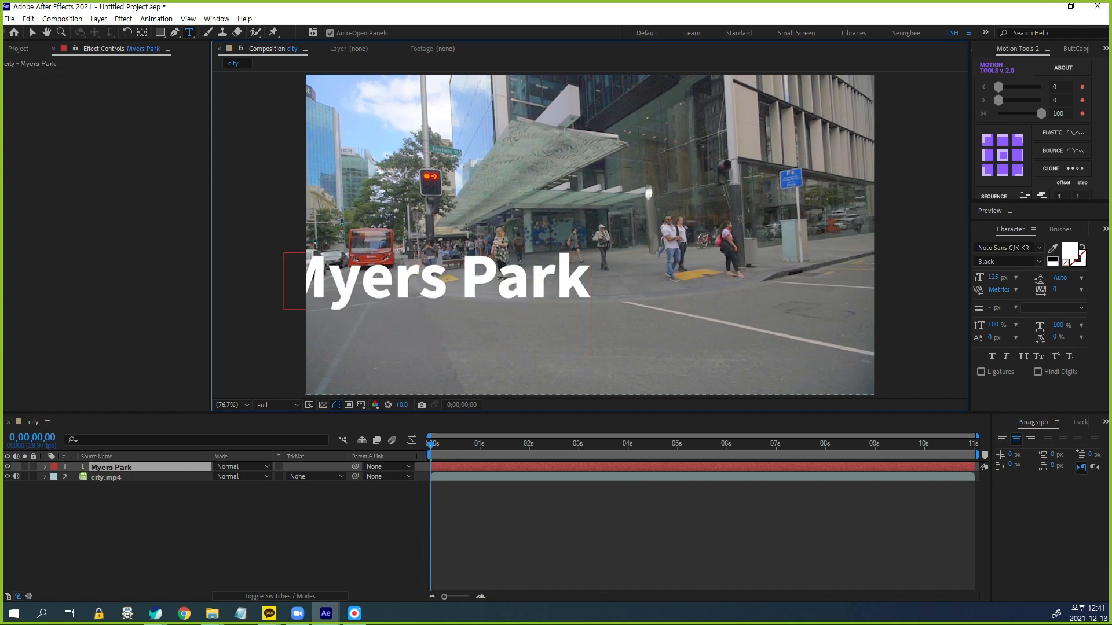
key("ctrl+Return")
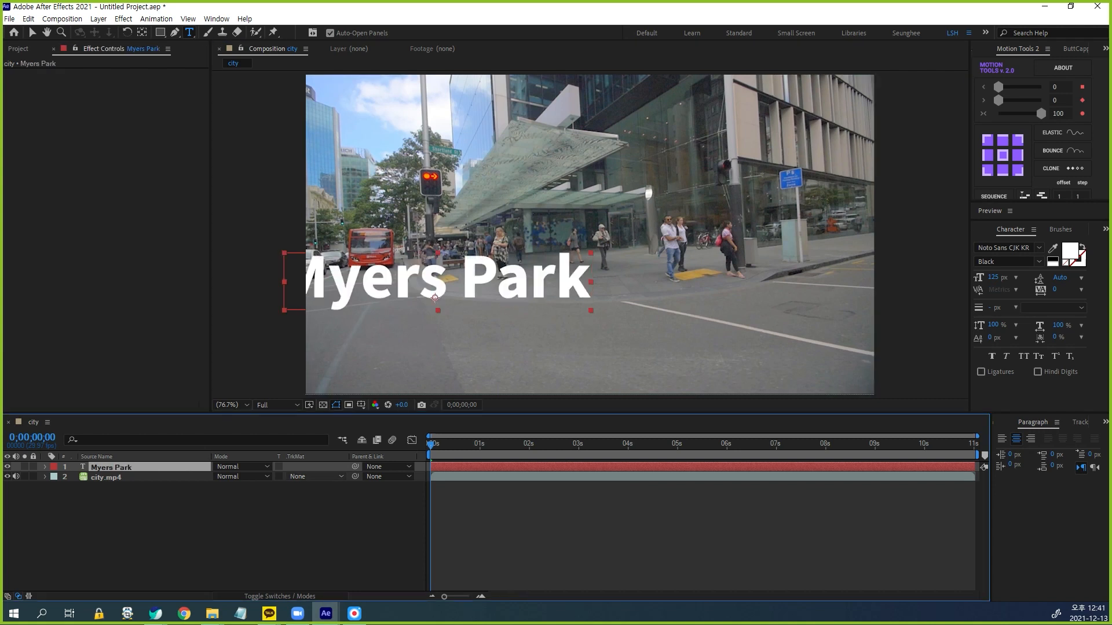
Centre the "Myers Park" text horizontally and vertically in the composition
left_click(1104, 422)
left_click(1072, 437)
left_click(1023, 451)
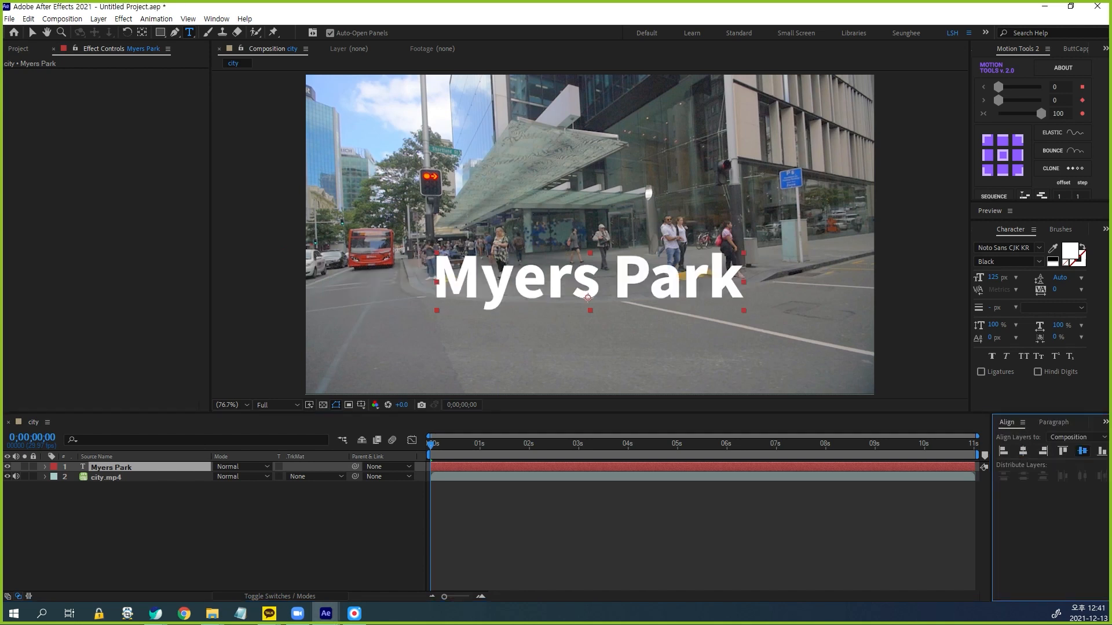
left_click(1081, 451)
left_click(232, 521)
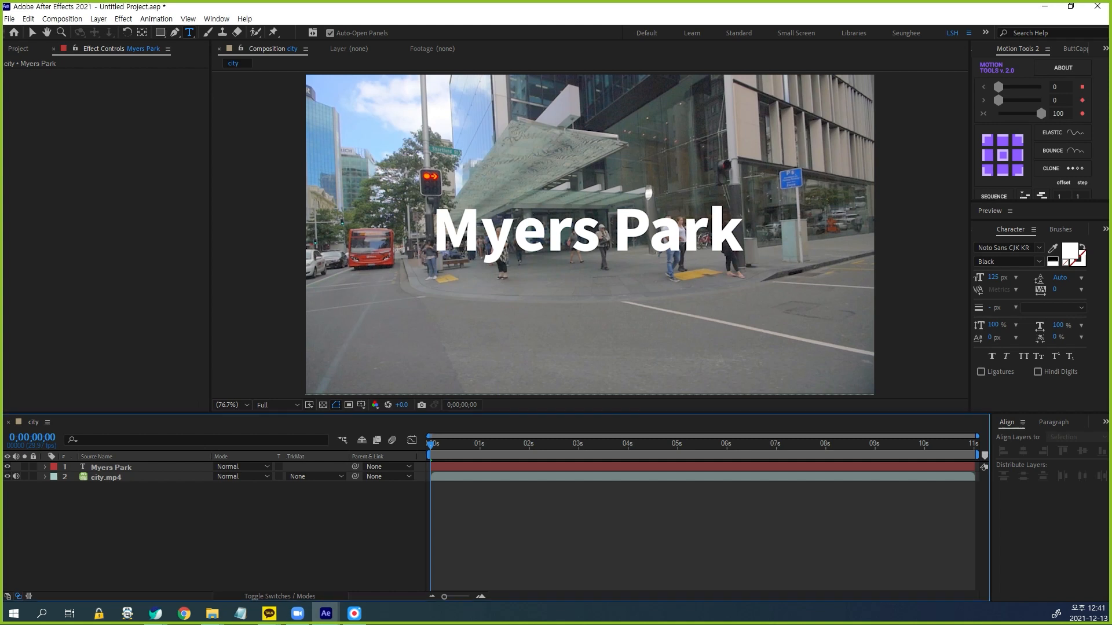
Add a second text layer reading "Charlotte" in Bold at 200 px and place it below "Myers Park"
left_click(439, 380)
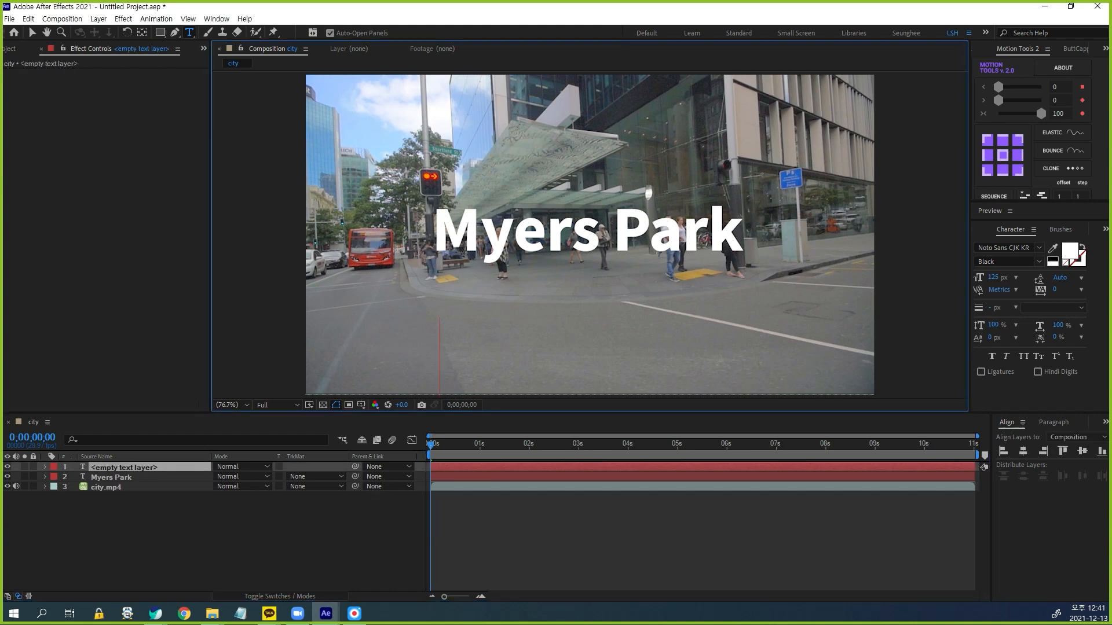
type("Charlotte")
key("KP_Enter")
left_click(1023, 356)
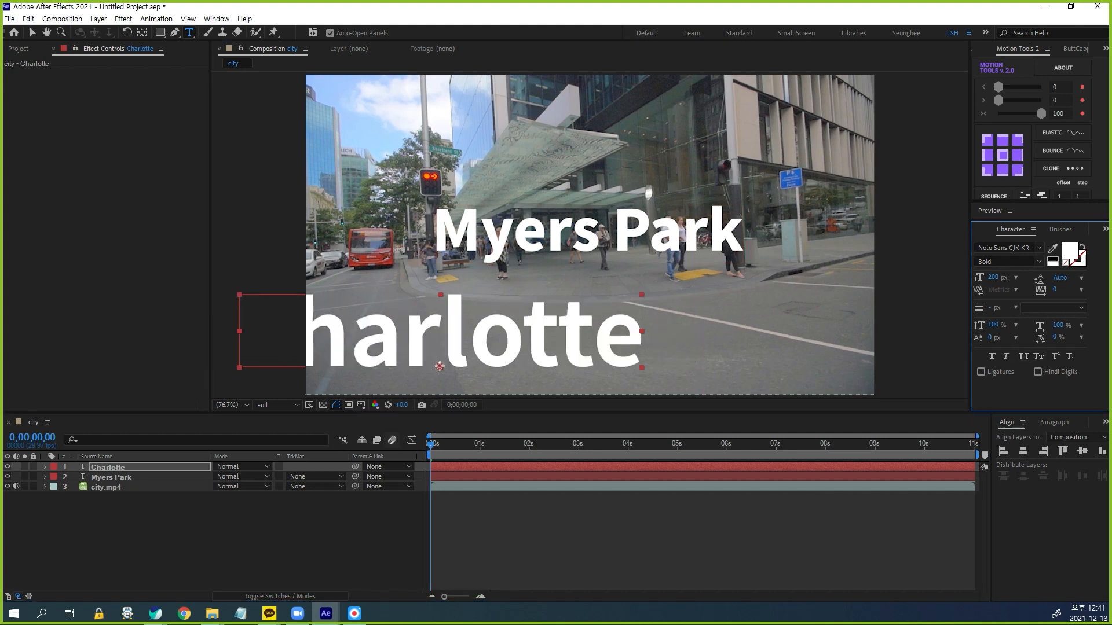
left_click(32, 33)
left_click_drag(440, 336, 597, 327)
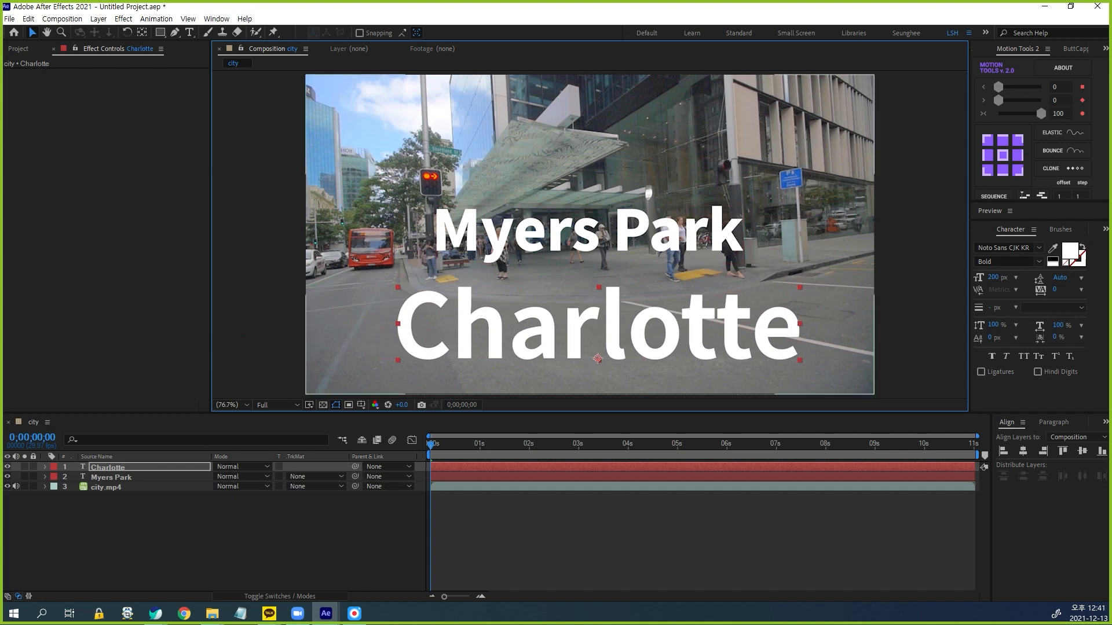
left_click(243, 532)
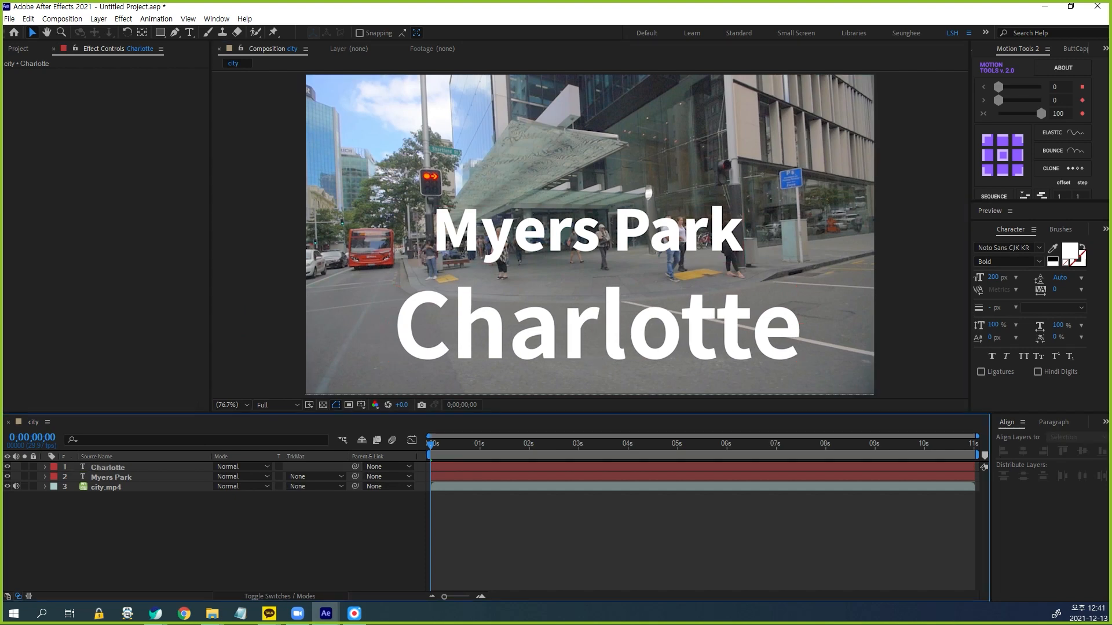
Create a black 1280 × 720 px solid layer named "E3d"
key("ctrl+y")
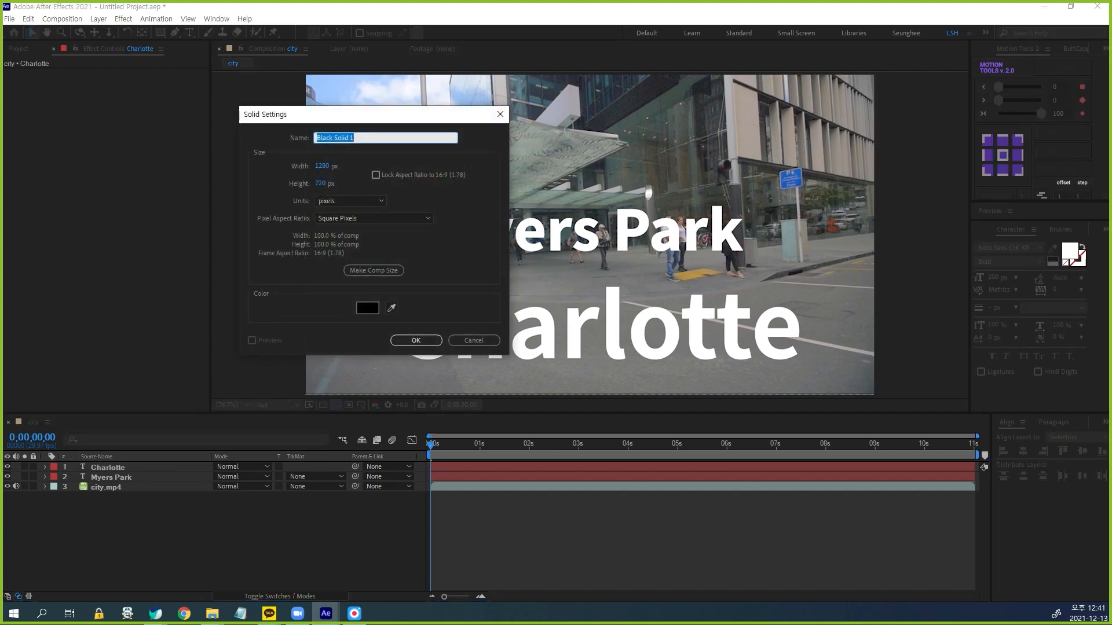
type("E3d")
key("Return")
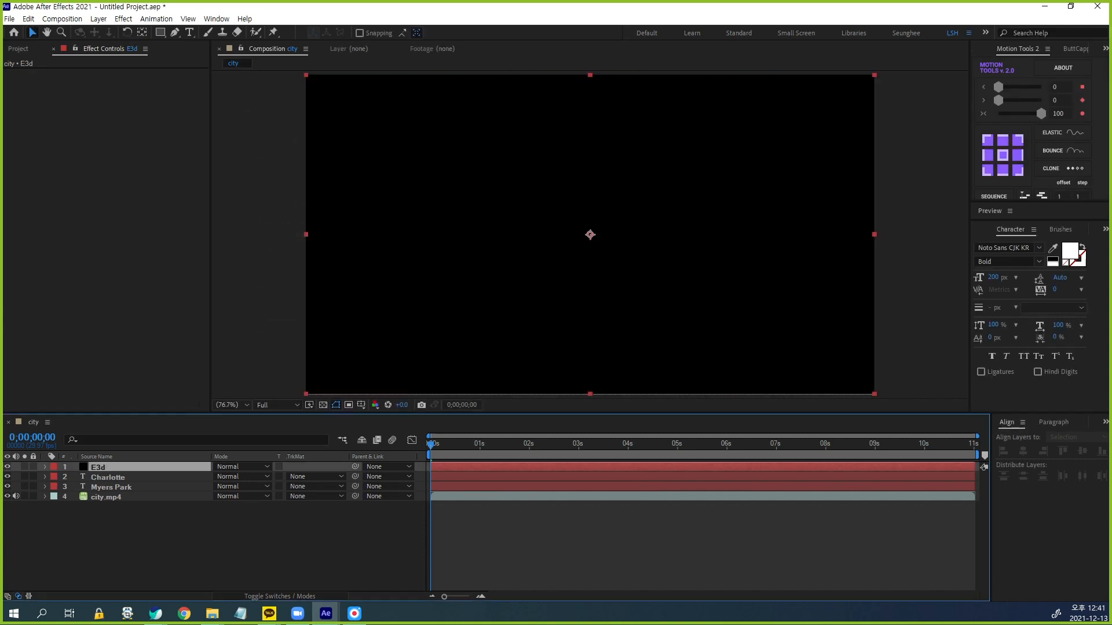
Find the Element effect and apply it to the E3d solid
key("ctrl+space")
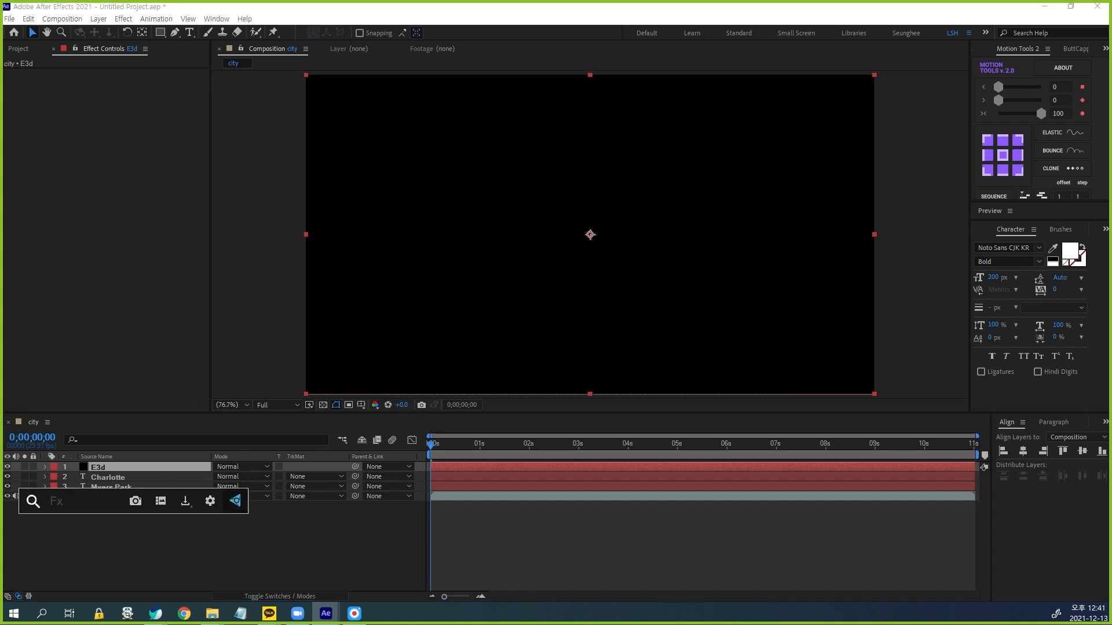
type("ele")
key("Down")
key("Up")
key("Return")
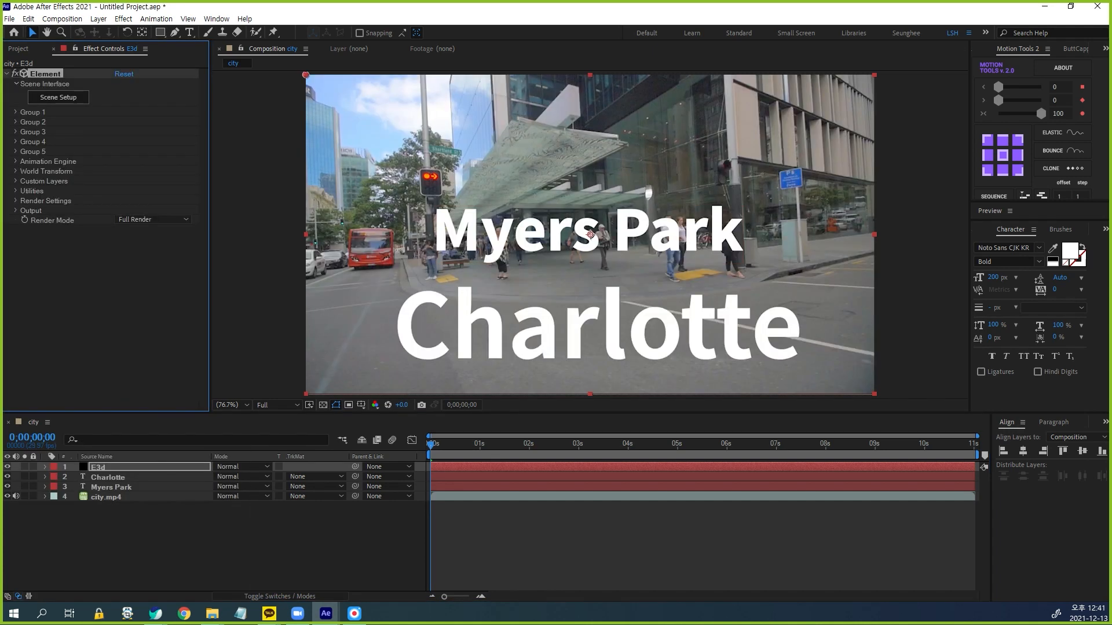
Assign the Myers Park text to Element's custom Path Layer 1 and the Charlotte text to Path Layer 2
left_click(16, 180)
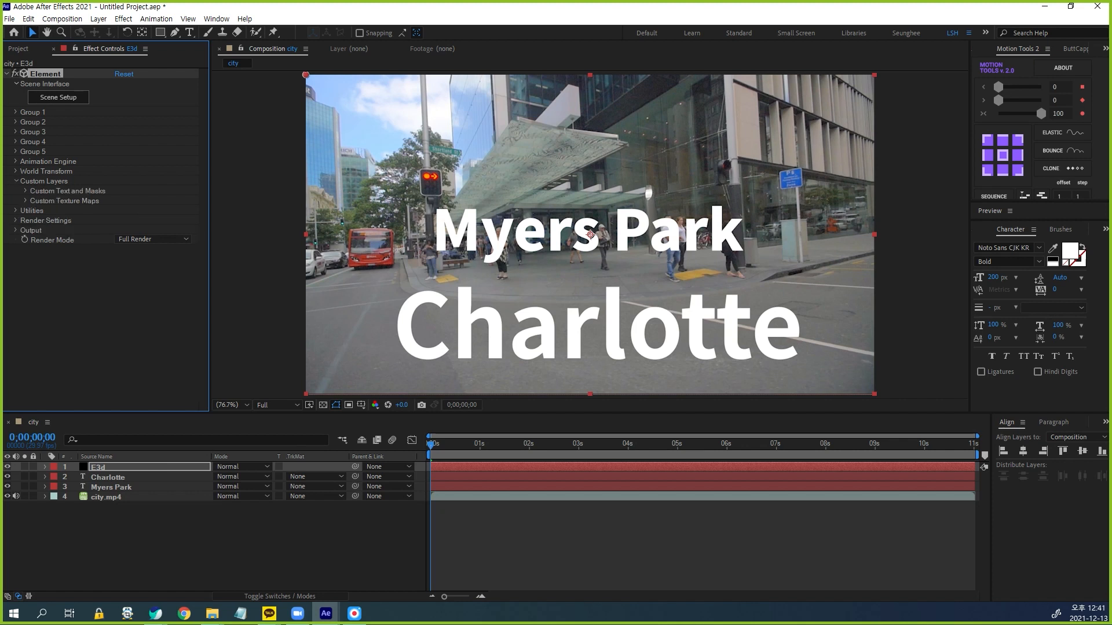
left_click(25, 190)
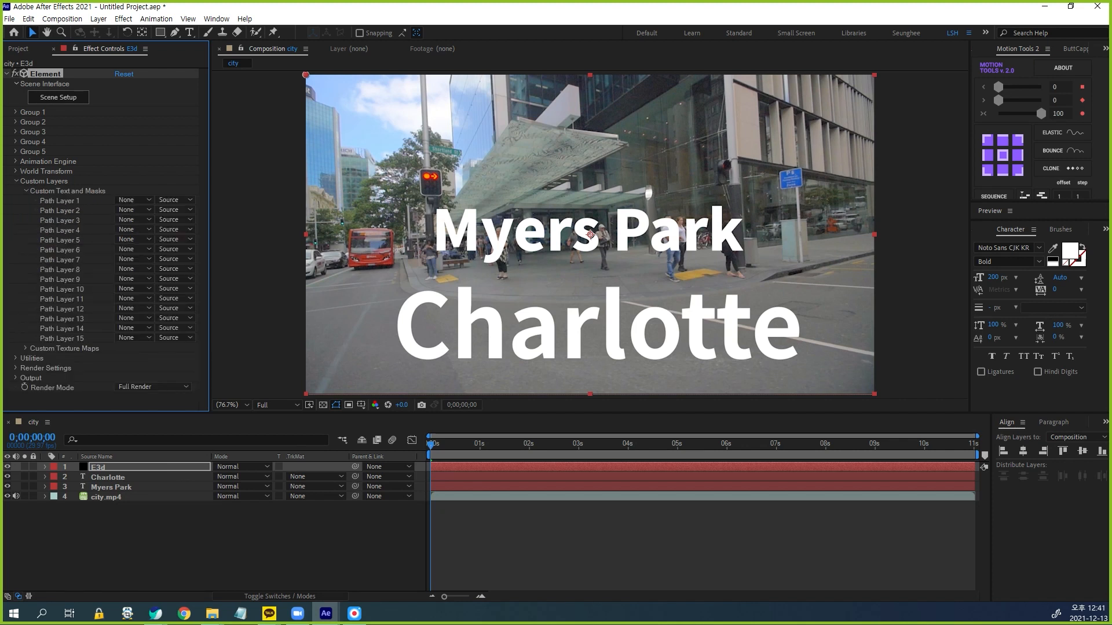
left_click(134, 200)
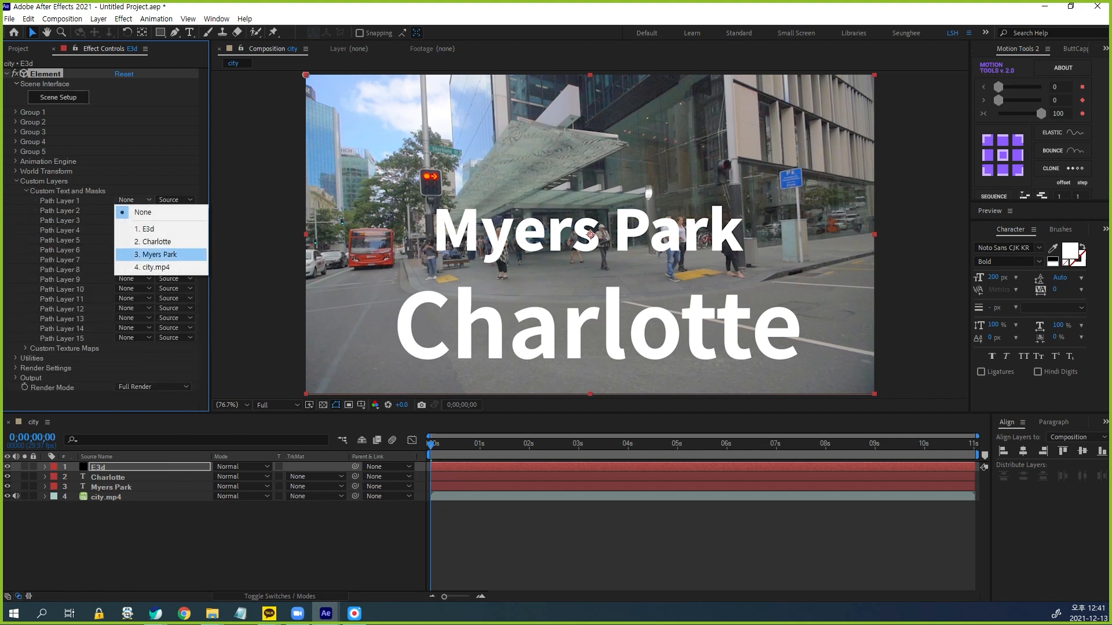
left_click(155, 255)
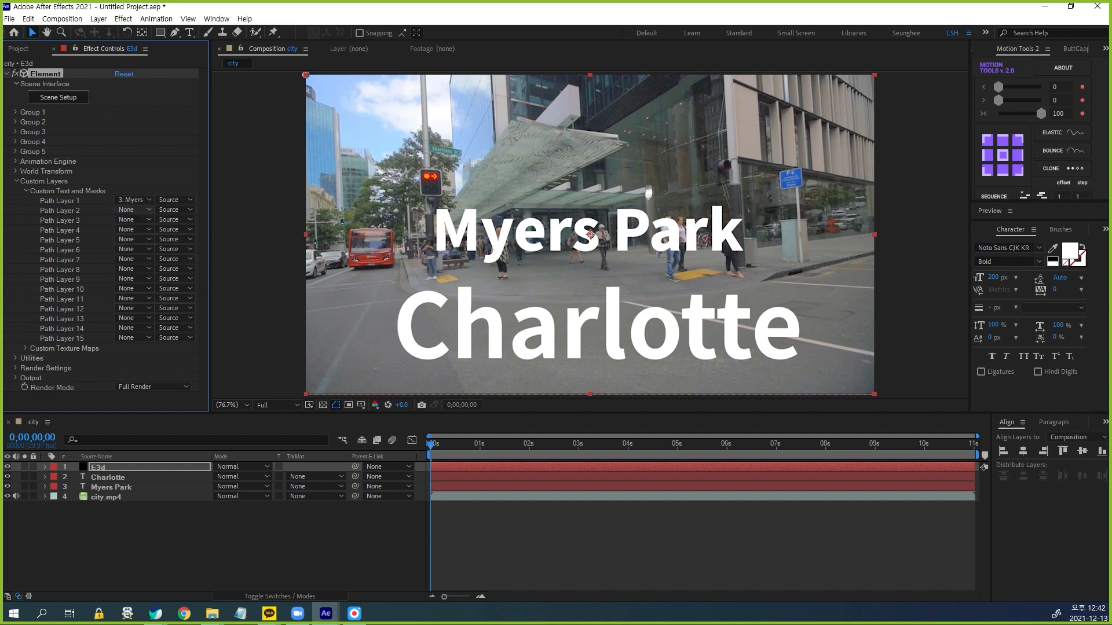
left_click(133, 209)
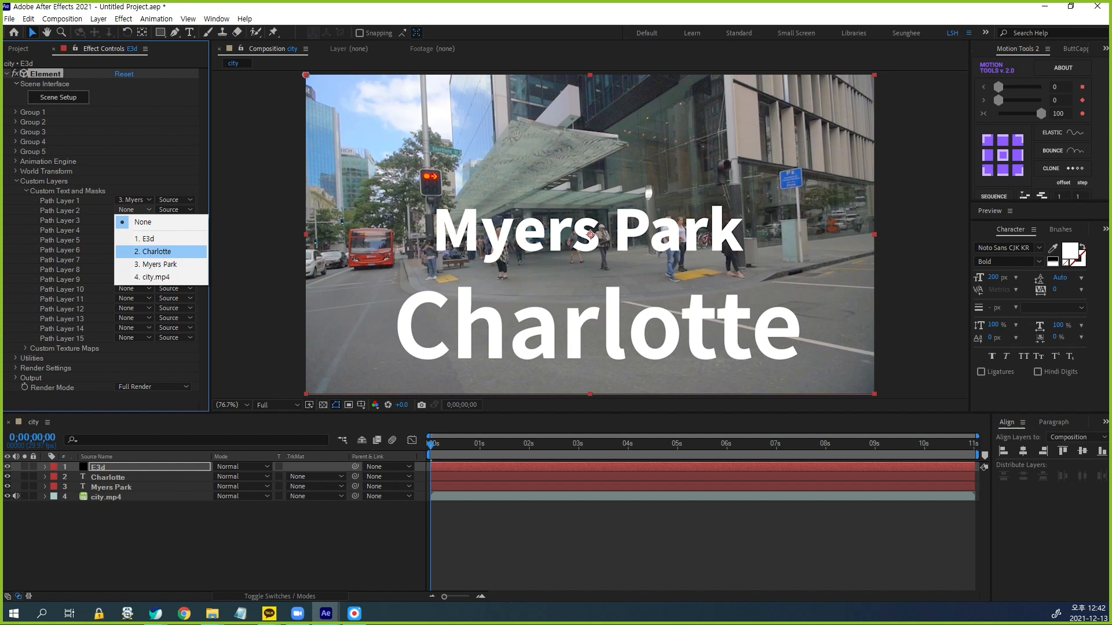
left_click(156, 251)
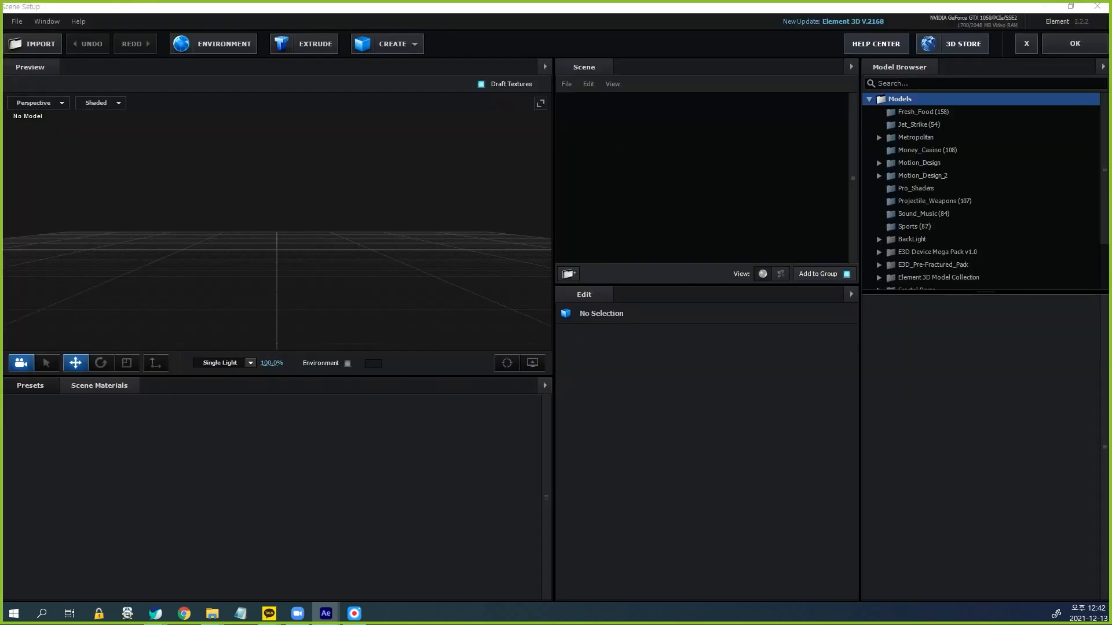
In Element's Scene Setup, extrude Custom Path 1 and set its tessellation path resolution to Extreme
left_click(304, 43)
left_click_drag(347, 249, 290, 272)
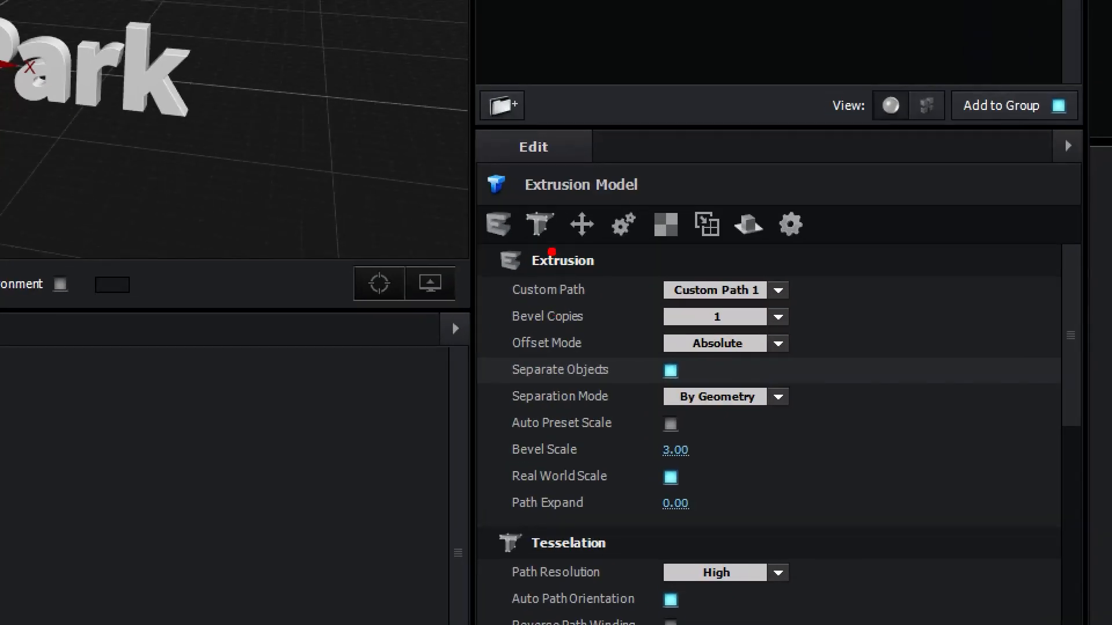
mouse_move(594, 332)
left_mouse_down()
mouse_move(580, 330)
mouse_move(605, 341)
left_mouse_up()
left_click_drag(526, 555, 616, 551)
mouse_move(765, 582)
left_mouse_down()
mouse_move(742, 584)
mouse_move(742, 564)
left_mouse_up()
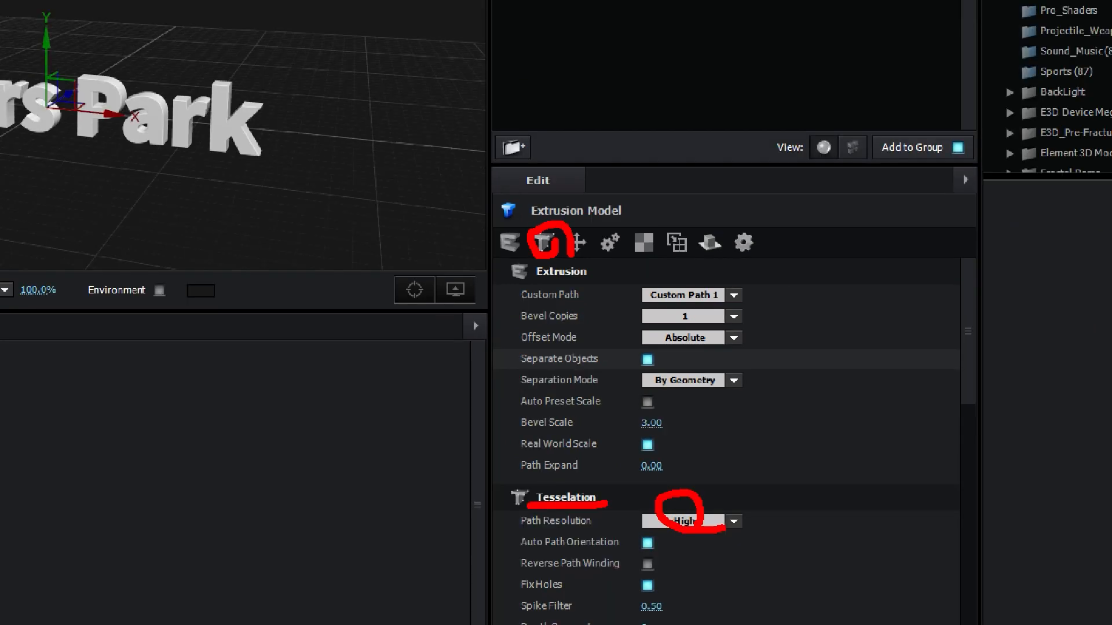
left_click(676, 507)
left_click(678, 562)
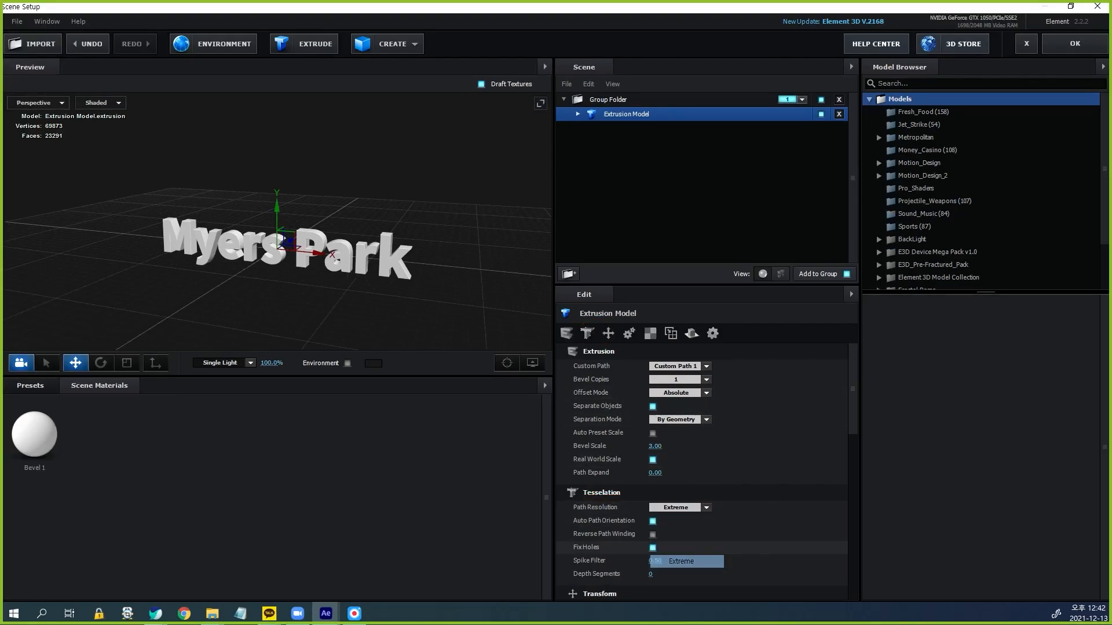
Apply the Marble Stone material from Material-Pack's Stone, Concrete, Dirt presets to the extruded Myers Park text
left_click_drag(283, 237, 223, 155)
scroll(260, 241, "up", 3)
scroll(223, 155, "up", 2)
left_click(30, 385)
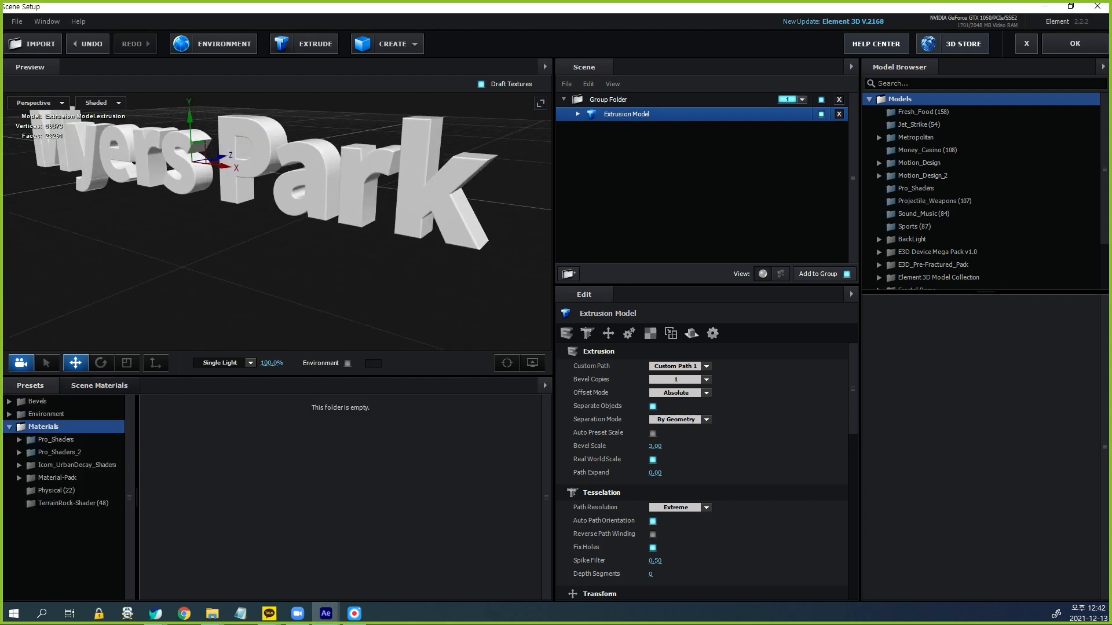
double_click(56, 477)
scroll(75, 560, "down", 2)
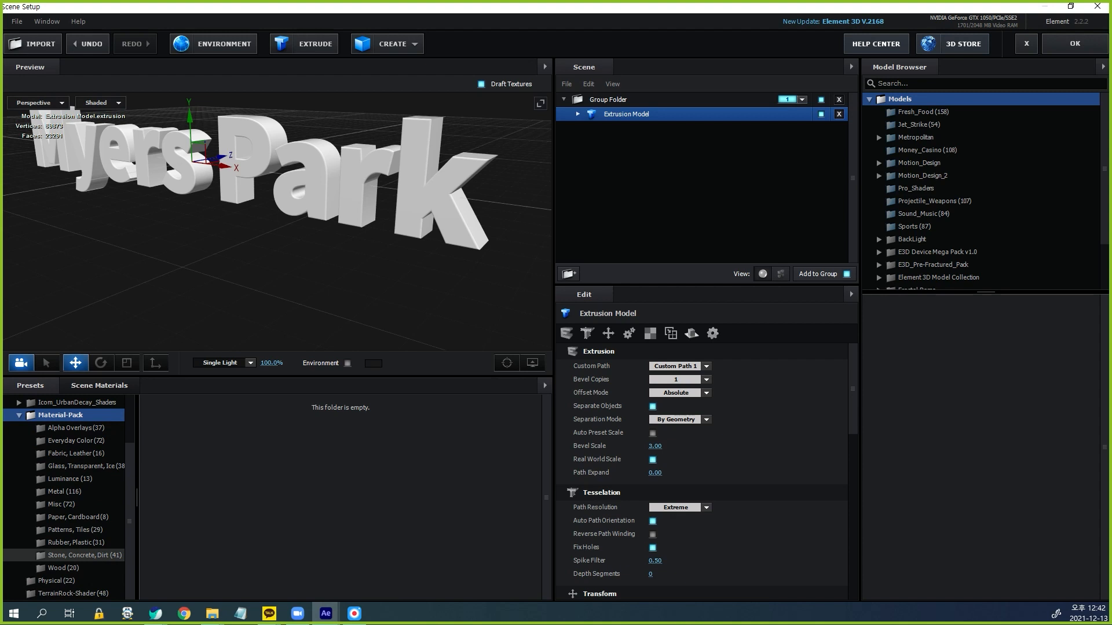
left_click(81, 556)
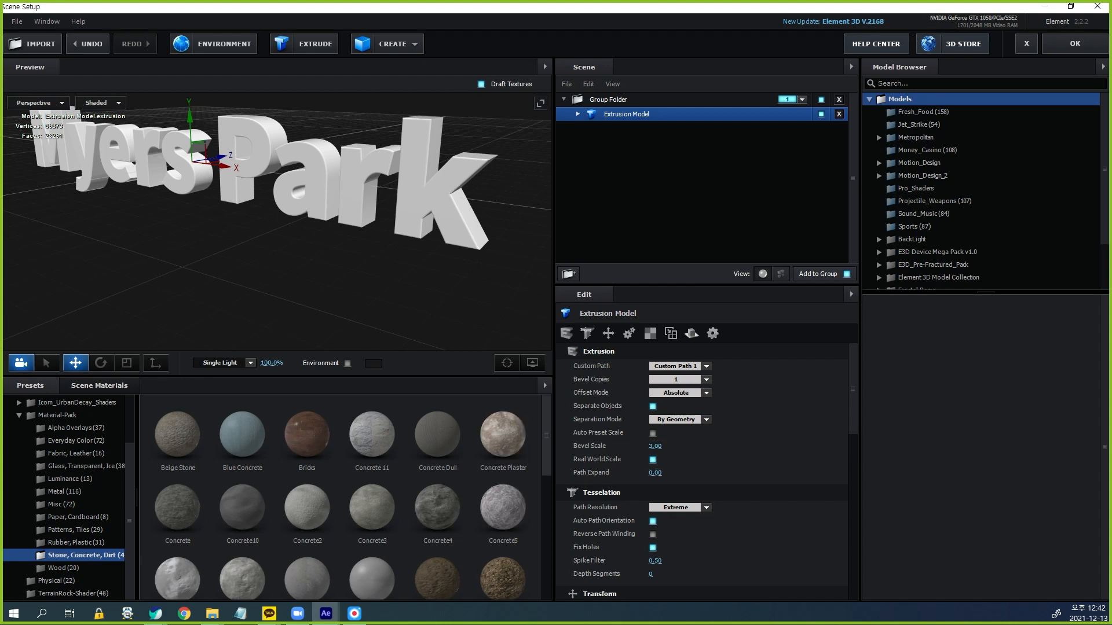
scroll(347, 498, "down", 5)
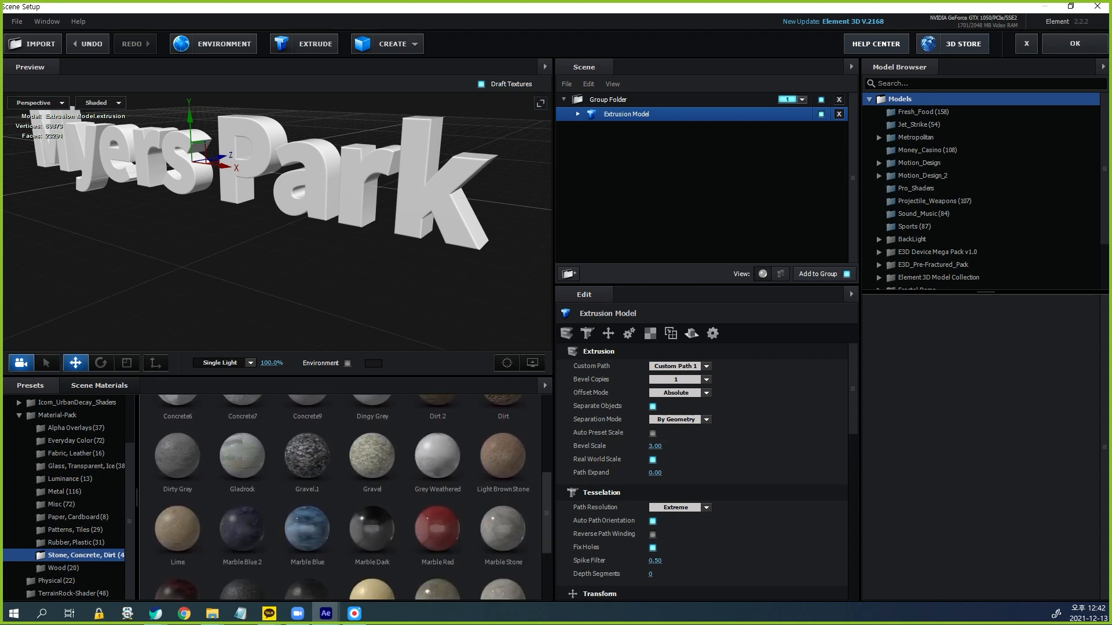
scroll(348, 498, "down", 2)
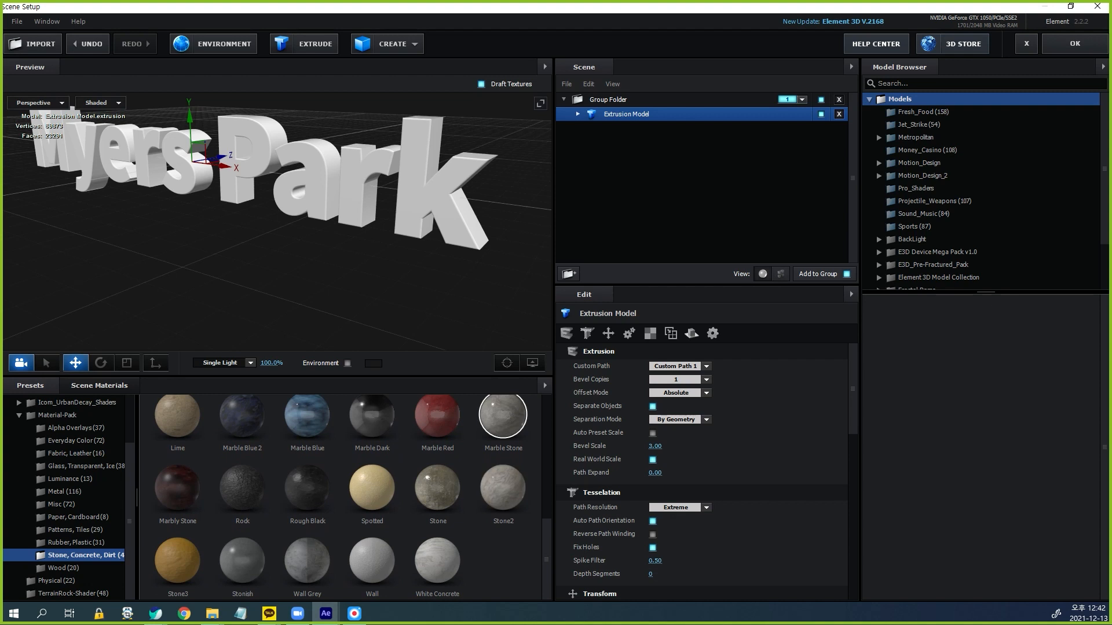
left_click_drag(502, 416, 395, 174)
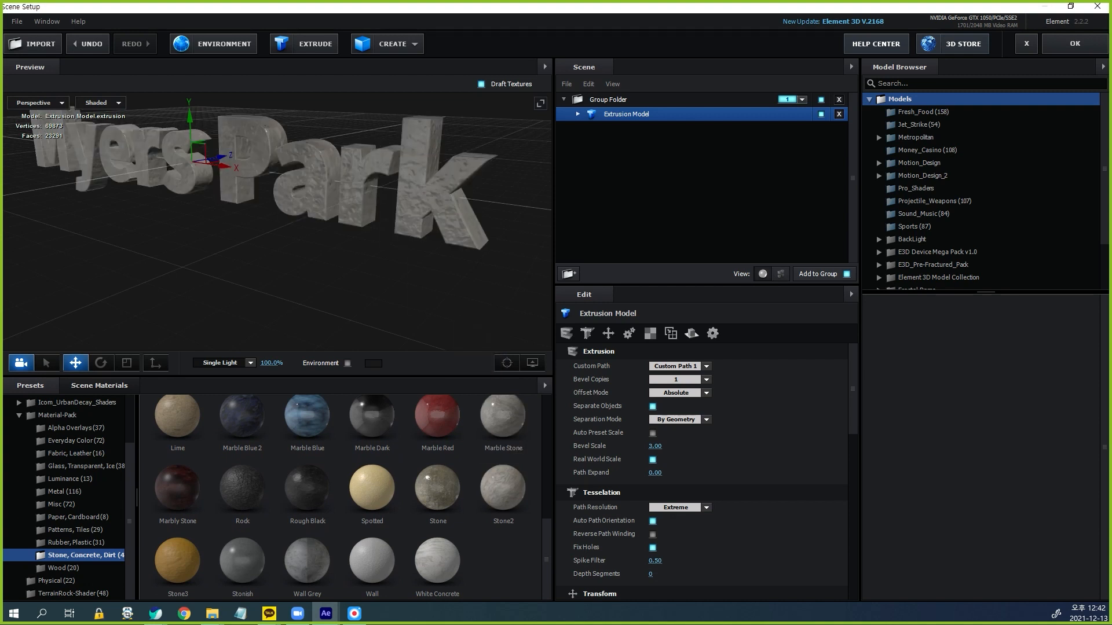
Set the UV Repeat of the extruded Myers Park text's texture mapping to 3.00 in both directions
left_click_drag(277, 220, 265, 260)
scroll(276, 220, "up", 3)
scroll(277, 220, "down", 3)
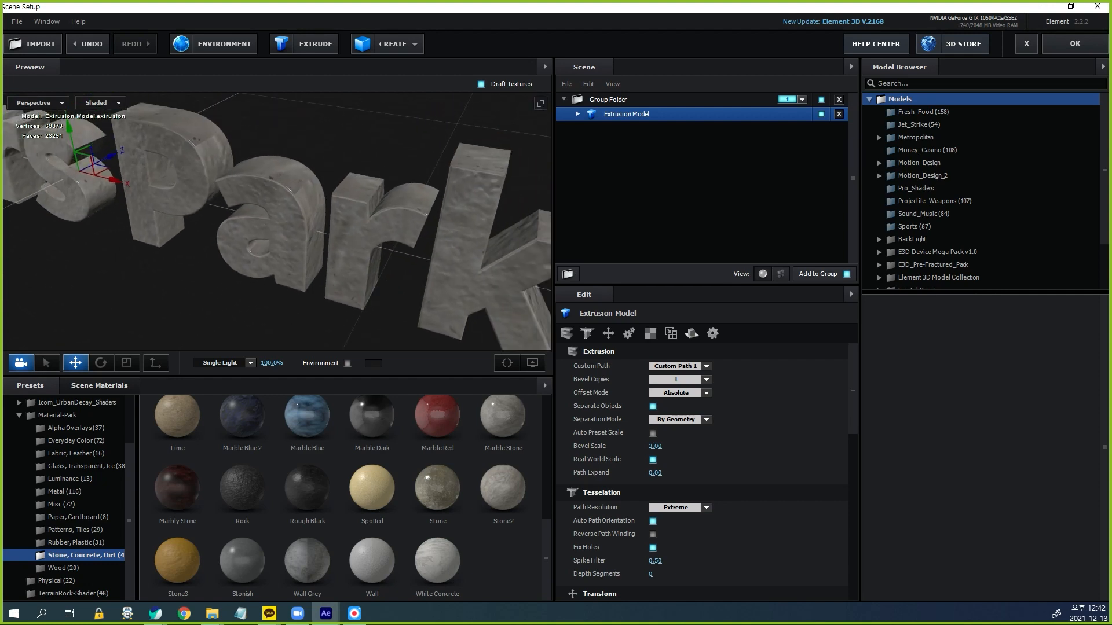
left_click_drag(347, 243, 150, 180)
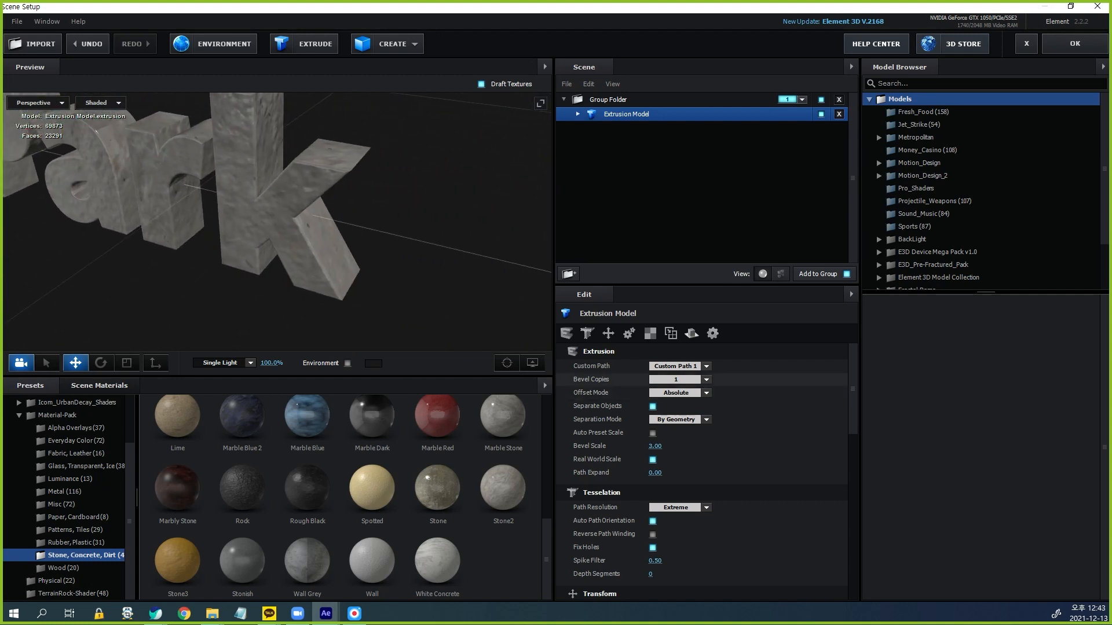
left_click(649, 333)
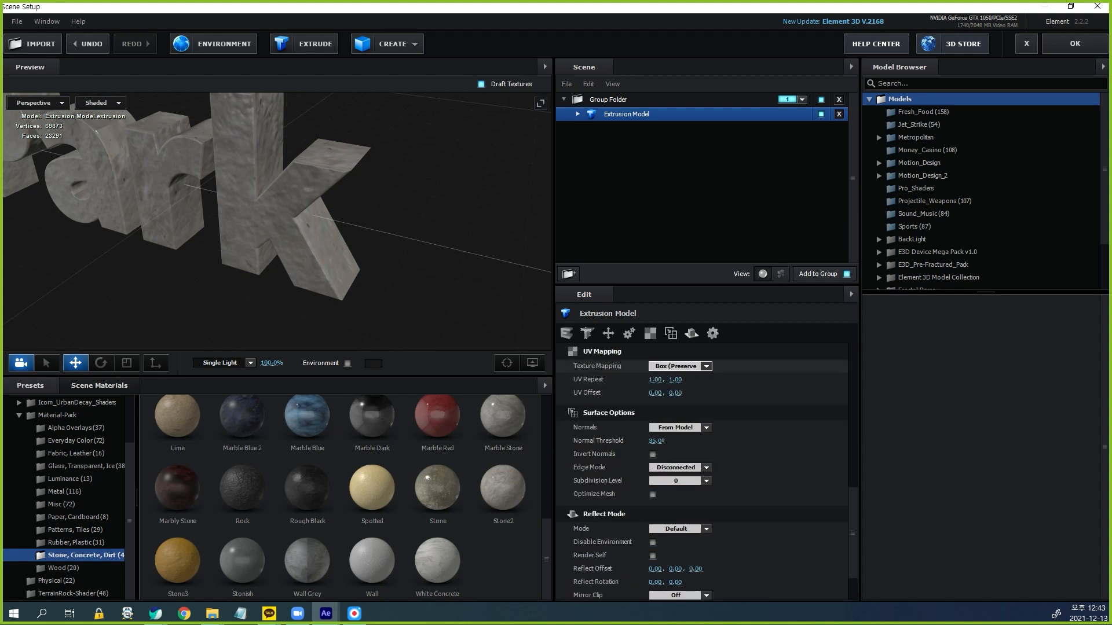
left_click(675, 366)
left_click(678, 381)
left_click(658, 380)
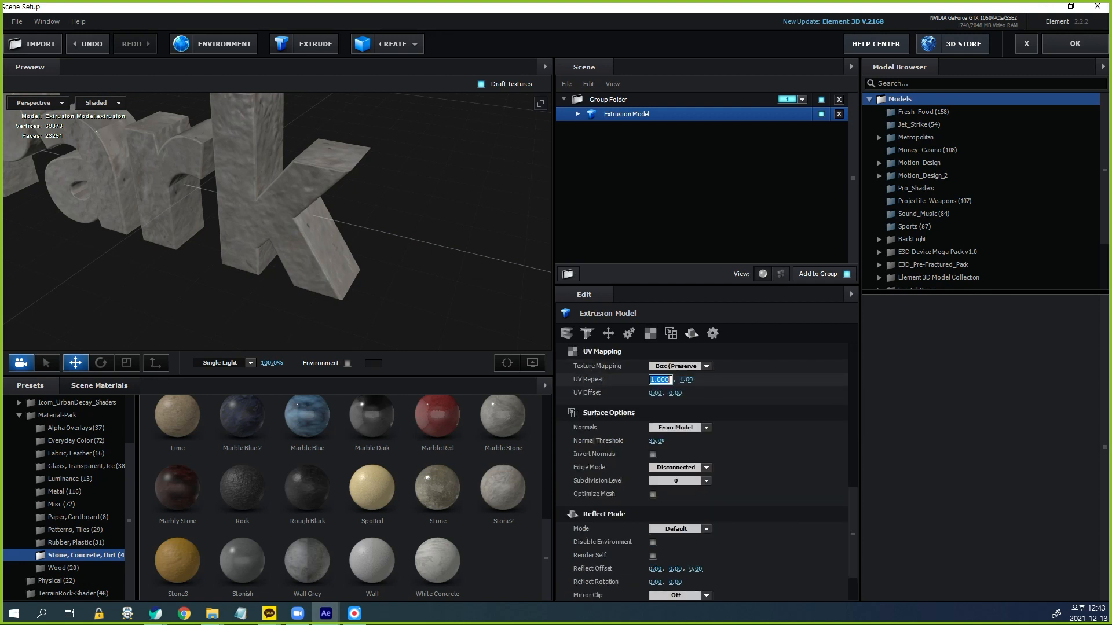
type("3")
key("Return")
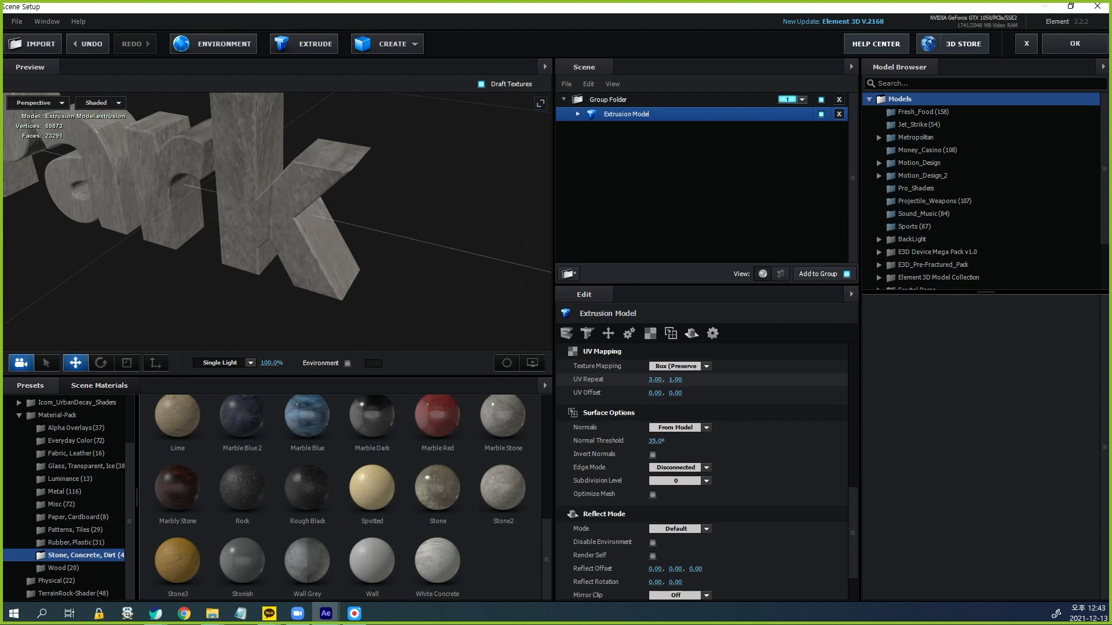
left_click(675, 380)
type("3")
key("Return")
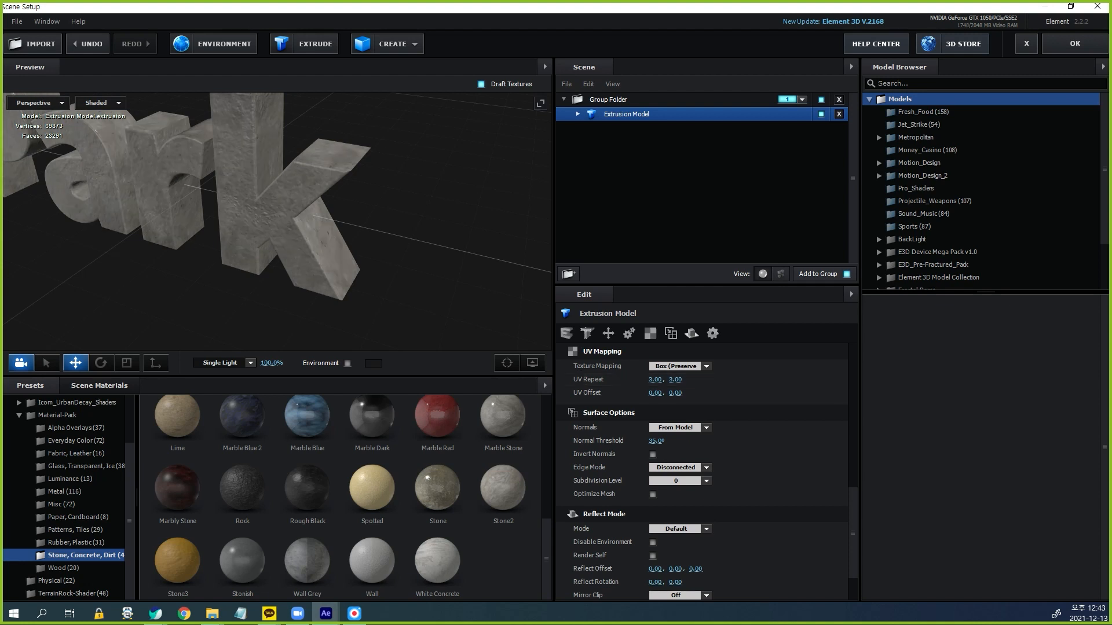
Create a plane model in the scene and scale it uniformly to 1000%
left_click_drag(191, 232, 359, 232)
scroll(277, 221, "down", 2)
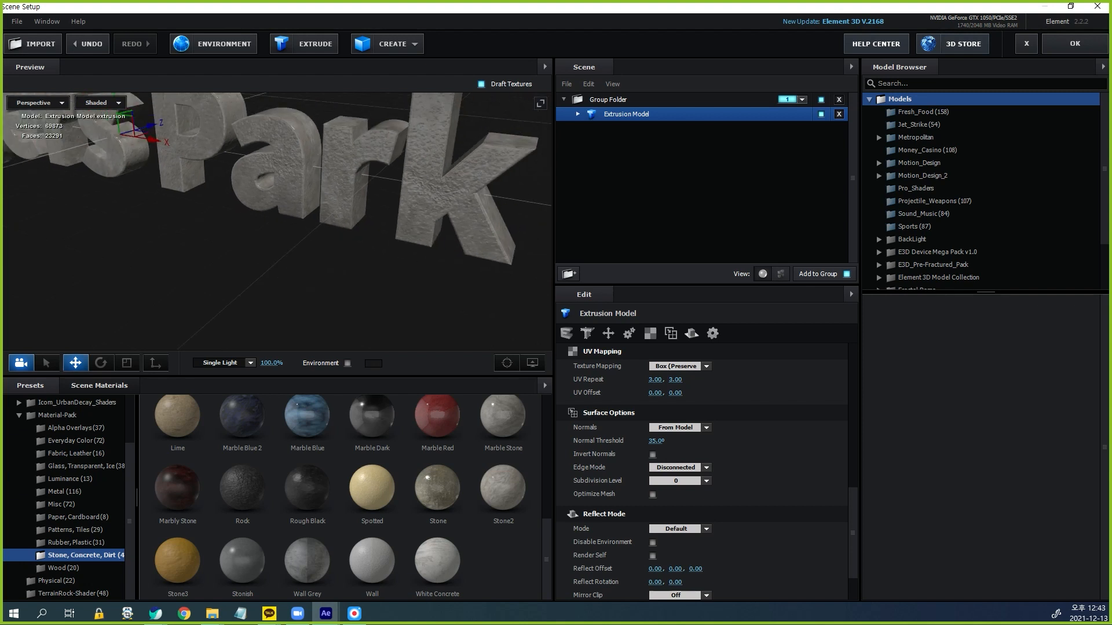
left_click_drag(277, 222, 288, 253)
scroll(277, 221, "down", 1)
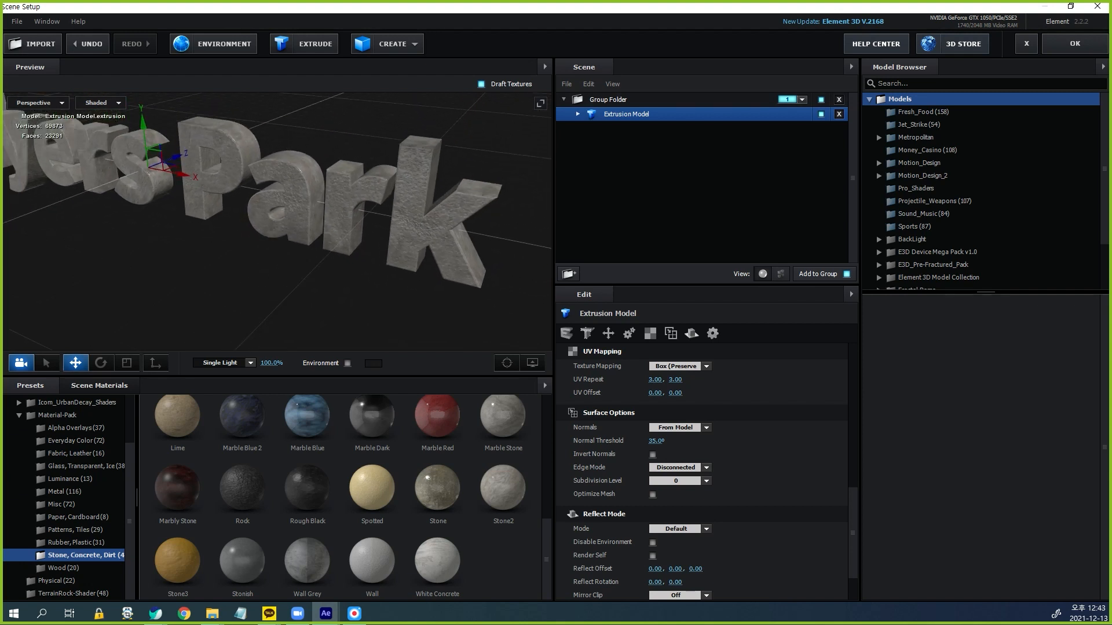
left_click(386, 44)
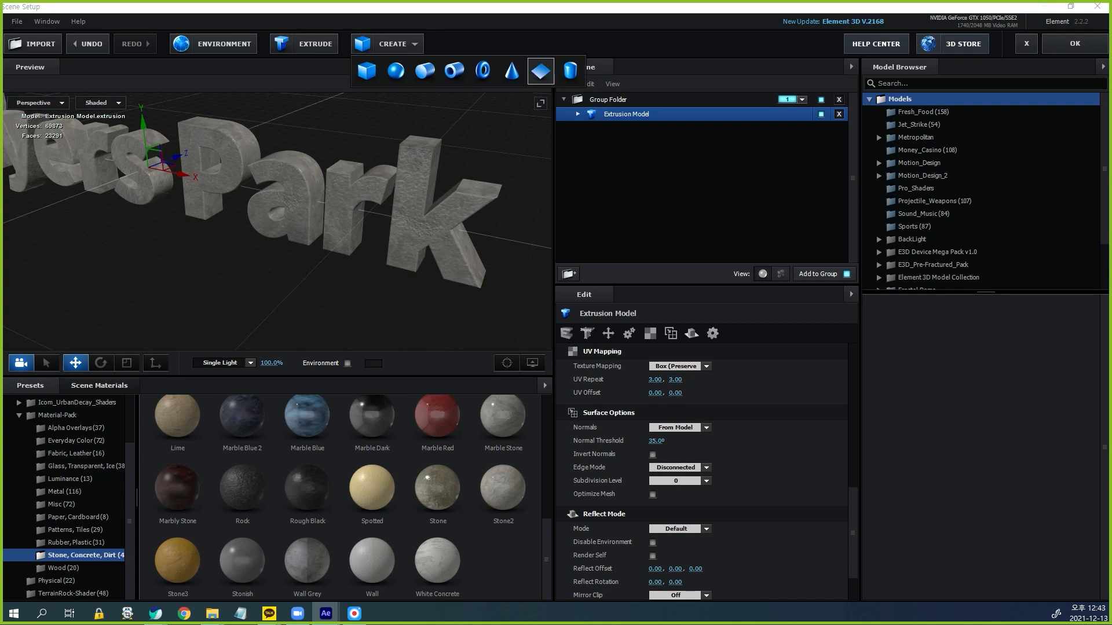
left_click(540, 70)
left_click(660, 441)
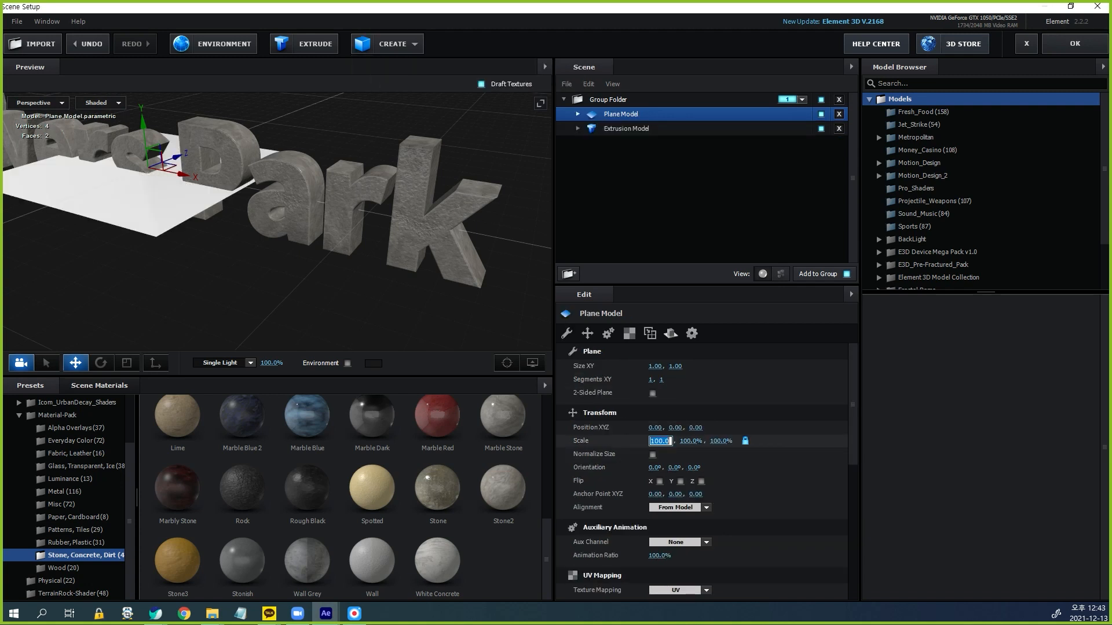
type("1000")
key("Return")
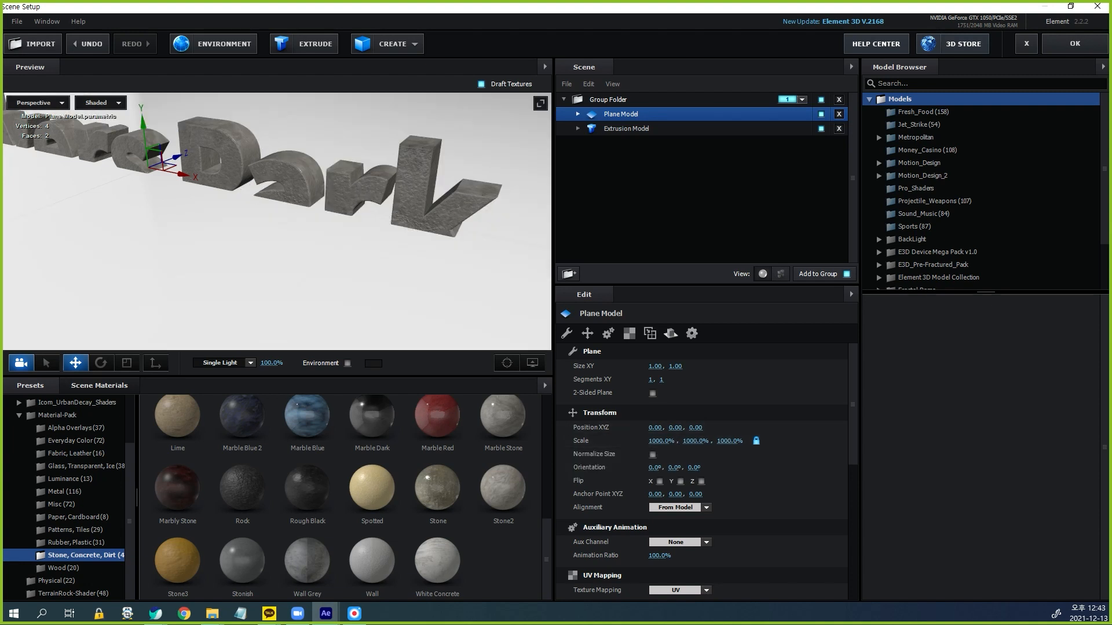
In the Front view, lower the plane to the base of the text, at a Y position of about -0.16, and return to Perspective
left_click(38, 103)
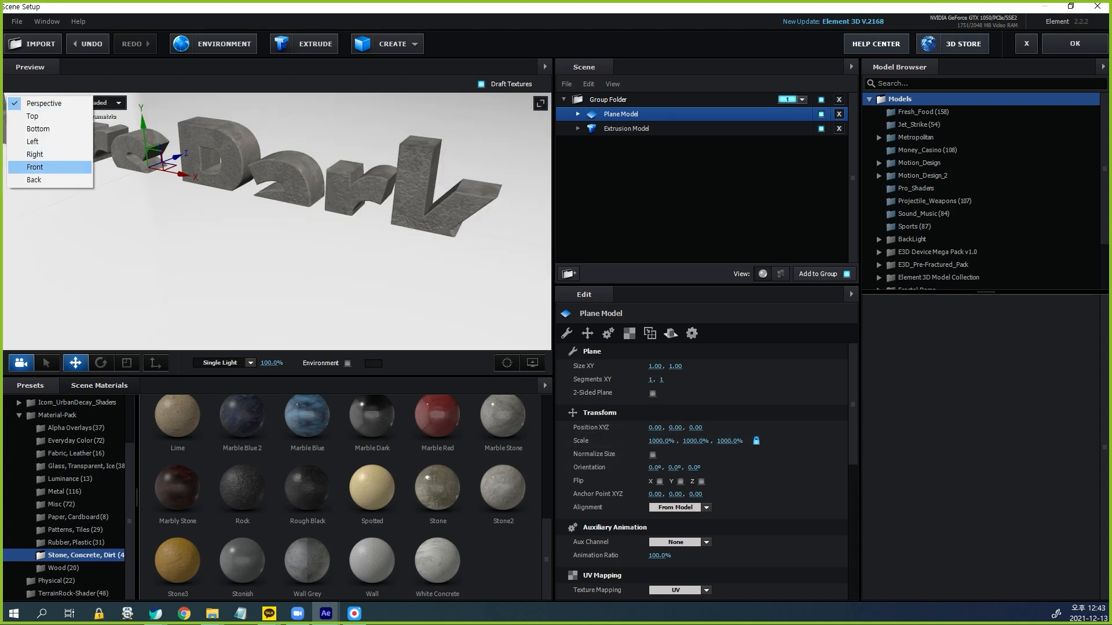
left_click(35, 167)
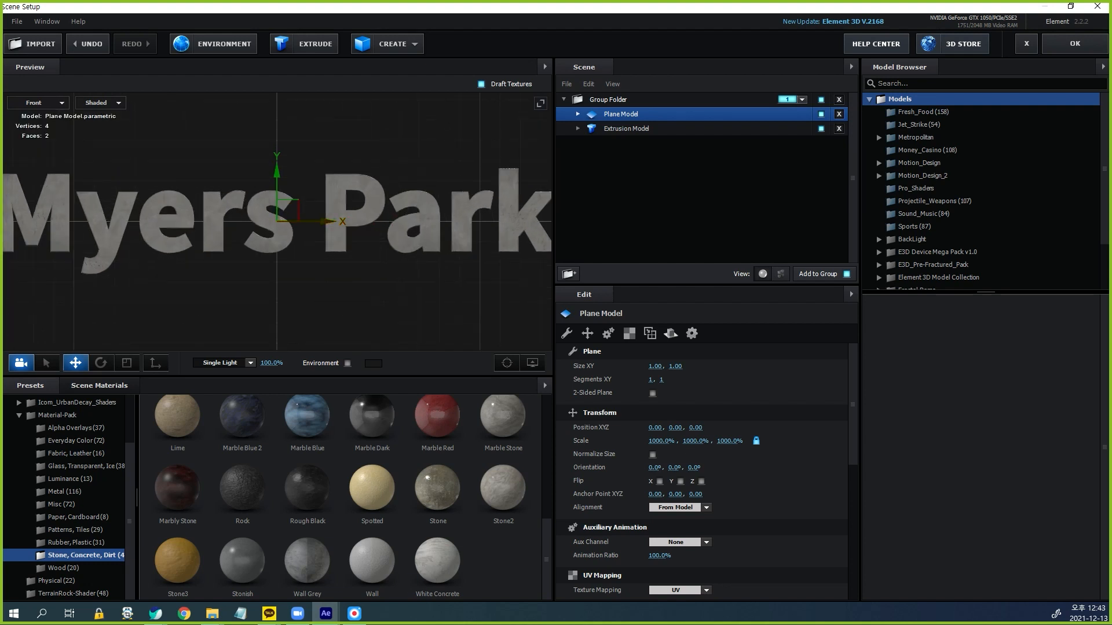
left_click_drag(276, 185, 277, 219)
left_click(38, 102)
left_click(38, 102)
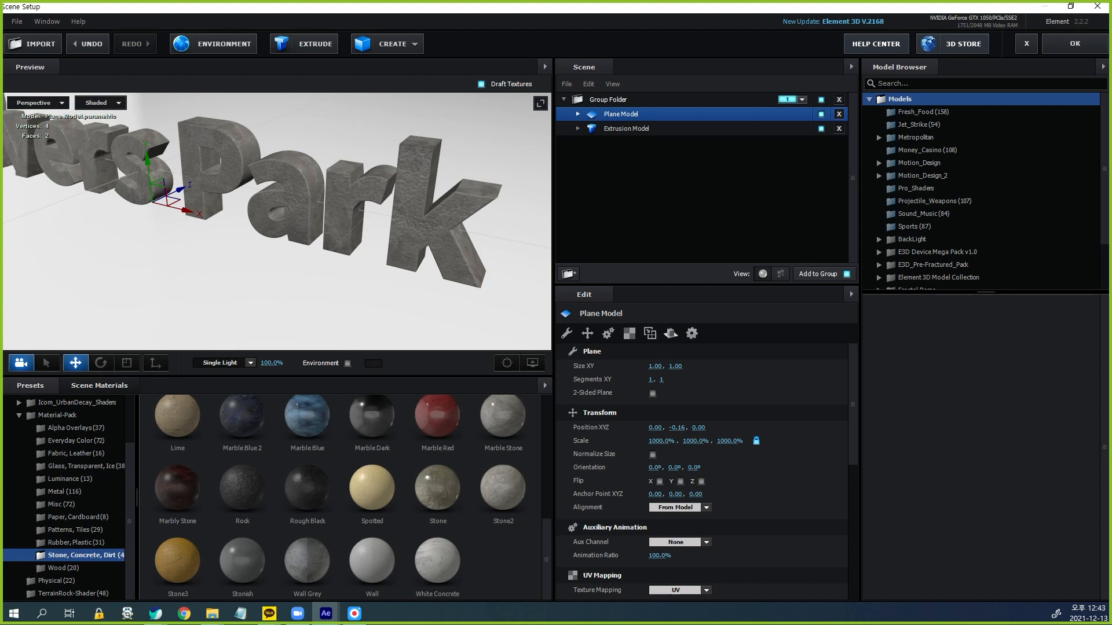
left_click_drag(232, 220, 403, 249)
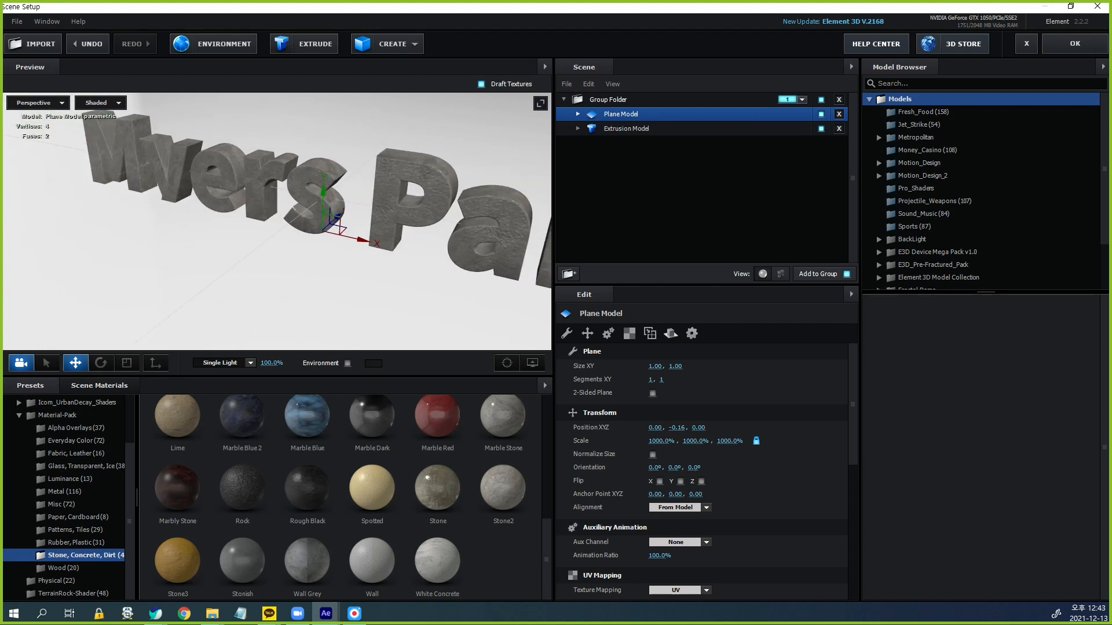
Accept the Scene Setup changes and set both the Myers Park and Charlotte text layers to All Caps
left_click(1075, 43)
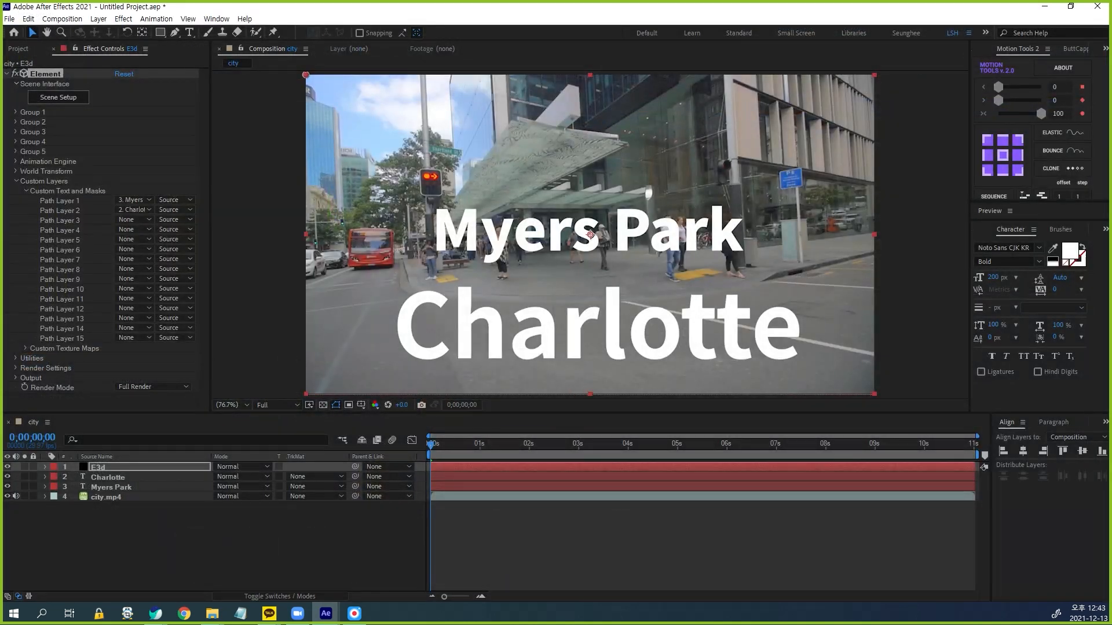
left_click(590, 234)
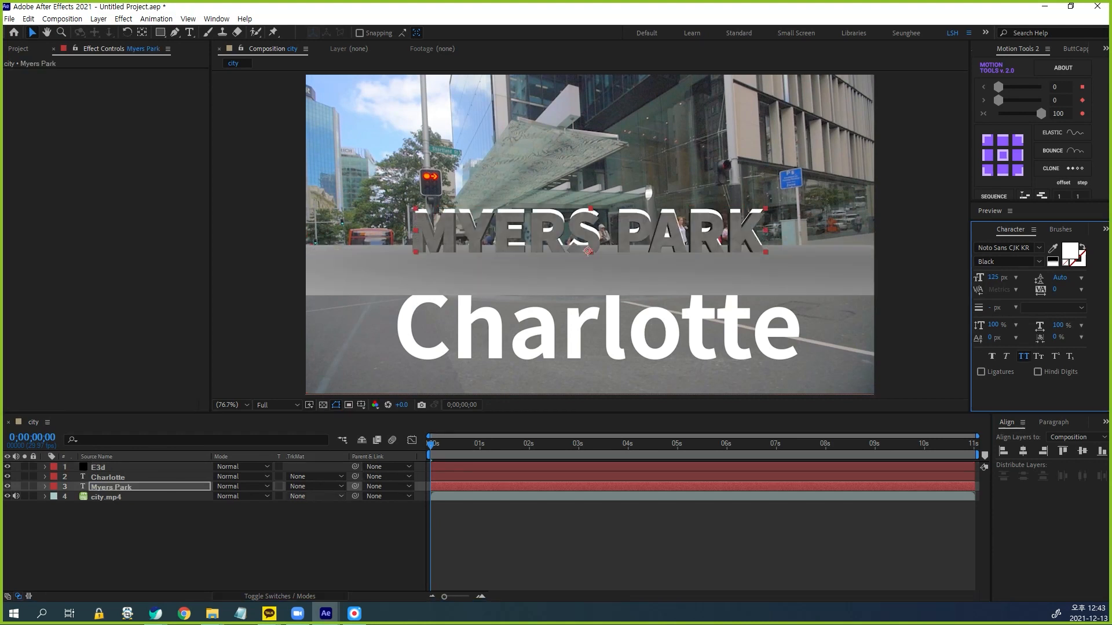
left_click(108, 476)
left_click(1024, 356)
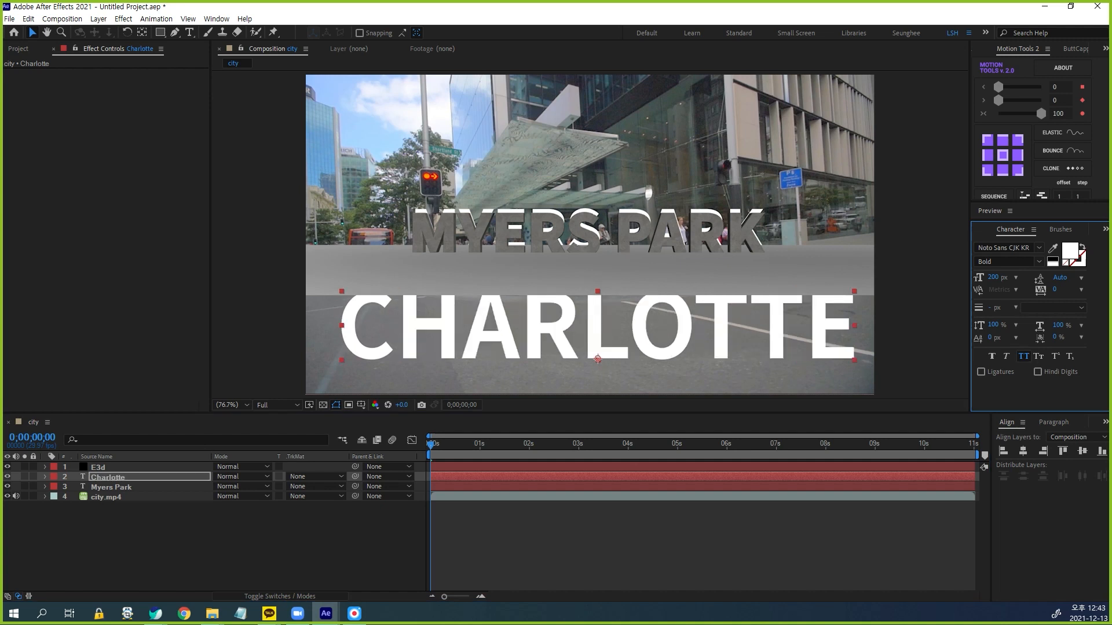
key("F2")
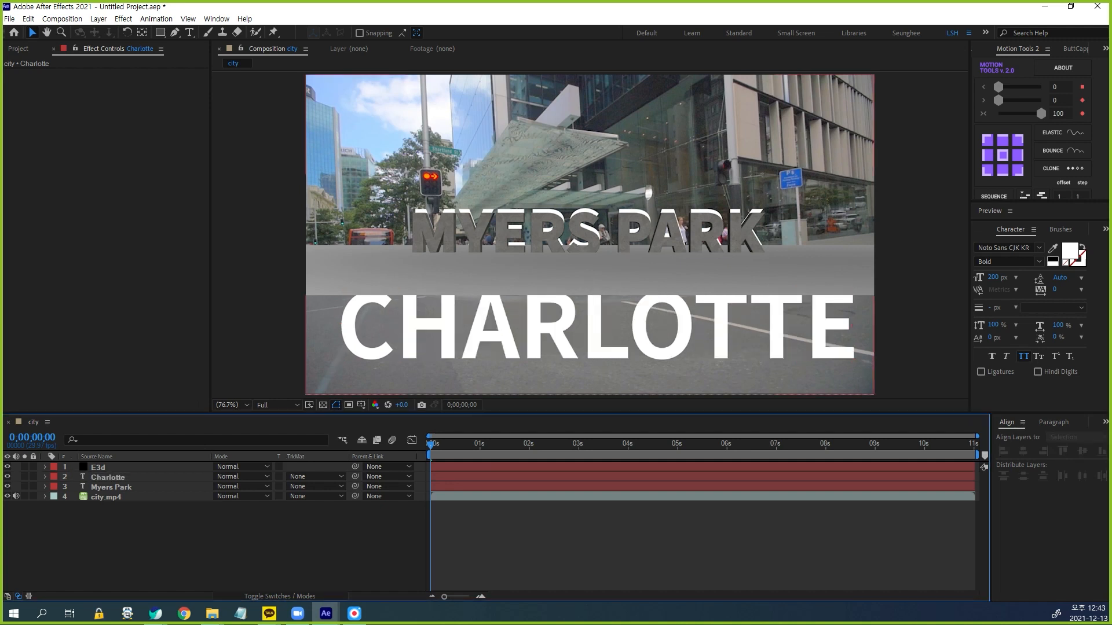
Reopen Scene Setup from the E3d layer and lower the plane beneath the capital letters to a Y position of about -0.20
left_click_drag(356, 223, 430, 272)
mouse_move(438, 260)
left_mouse_down()
mouse_move(414, 285)
mouse_move(435, 263)
mouse_move(424, 252)
mouse_move(782, 289)
mouse_move(465, 251)
left_mouse_up()
key("Escape")
left_click(97, 467)
left_click(58, 98)
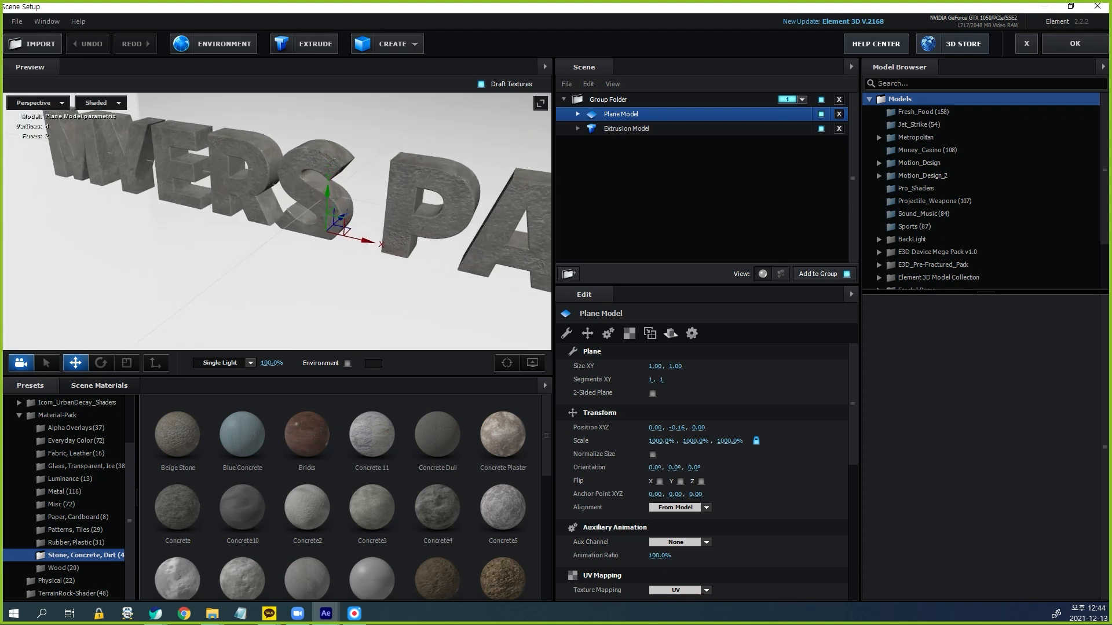
left_click_drag(327, 197, 327, 206)
scroll(277, 221, "up", 3)
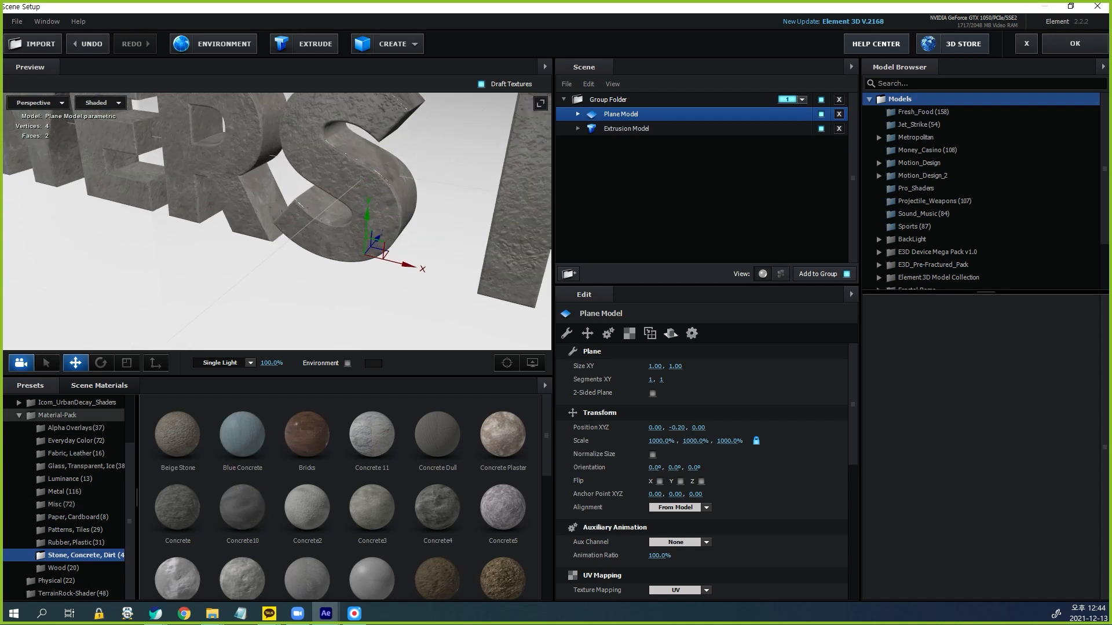
Apply the Matte_Shadow material from the Physical presets to the plane model
left_click(60, 415)
left_click(18, 415)
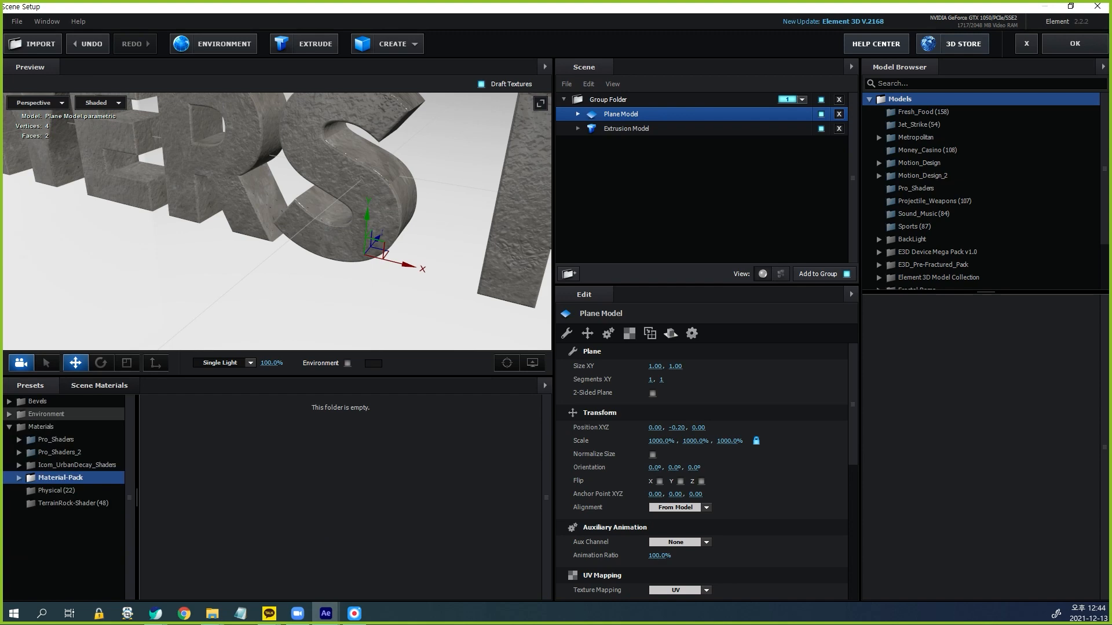
left_click(59, 491)
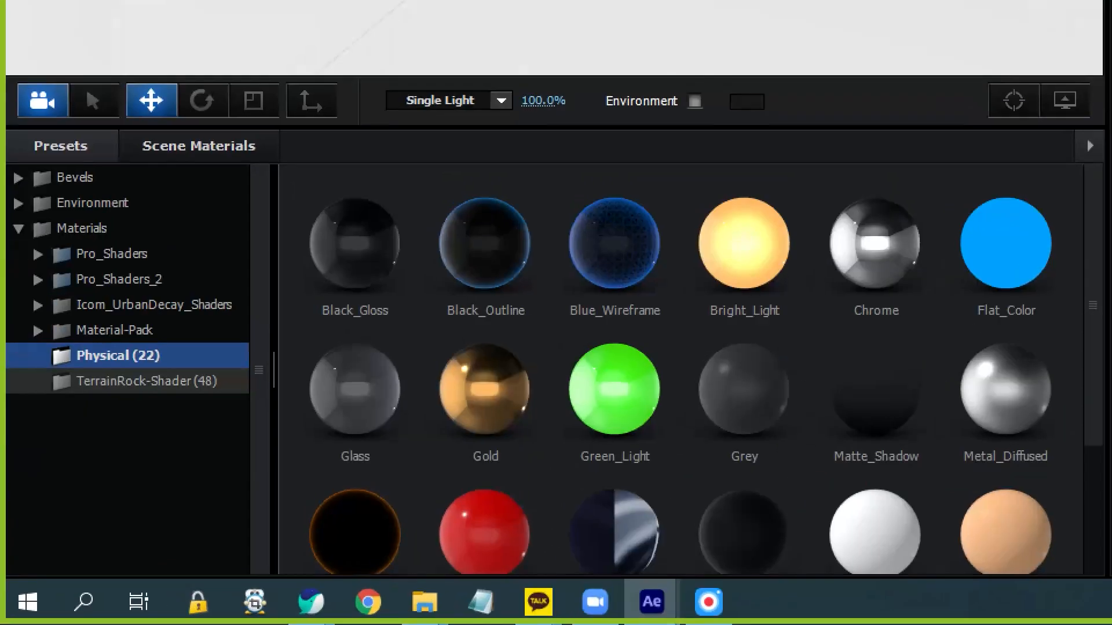
mouse_move(89, 497)
left_mouse_down()
mouse_move(69, 497)
mouse_move(82, 492)
left_mouse_up()
mouse_move(930, 446)
left_mouse_down()
mouse_move(956, 418)
mouse_move(962, 445)
left_mouse_up()
key("Escape")
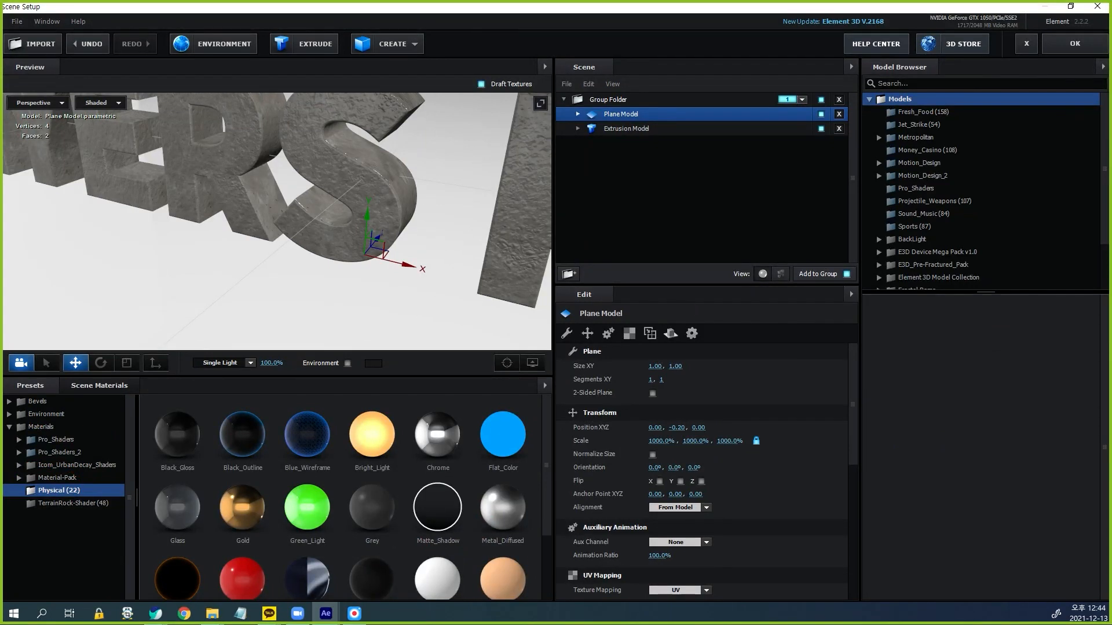
left_click_drag(438, 508, 608, 115)
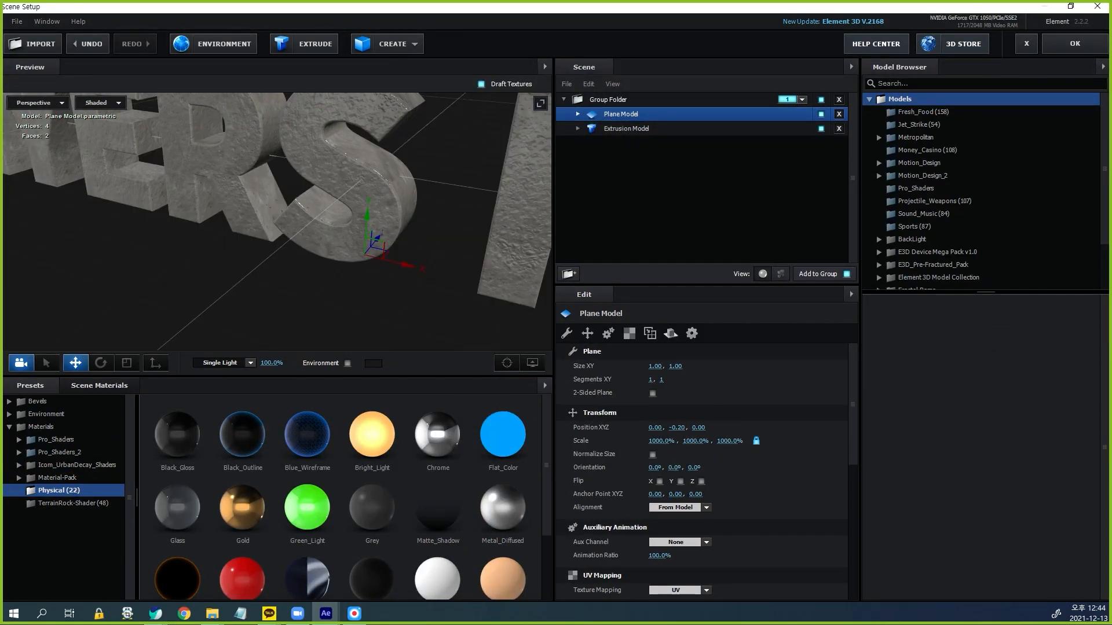
scroll(277, 222, "down", 5)
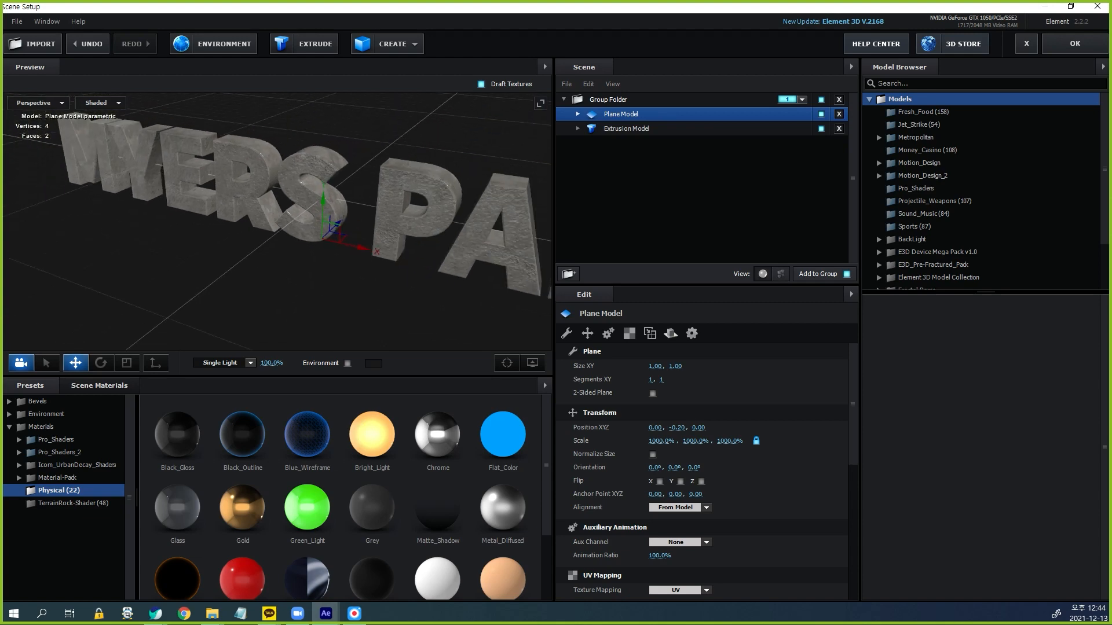
Load the Lobby_blurred environment map from the V1_Environment presets
left_click(49, 414)
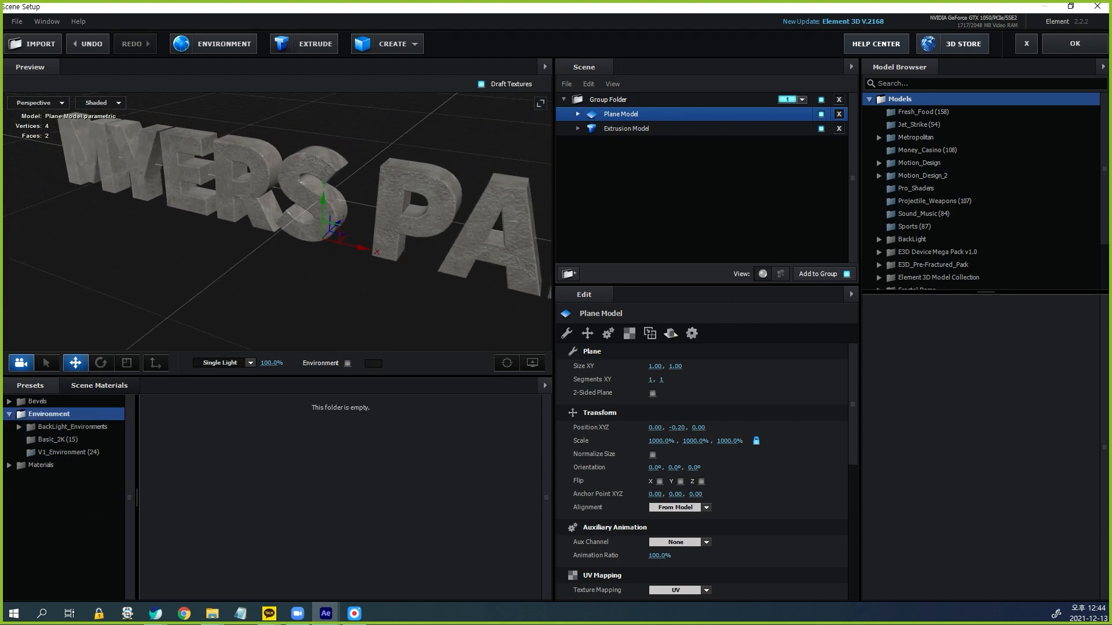
left_click(69, 452)
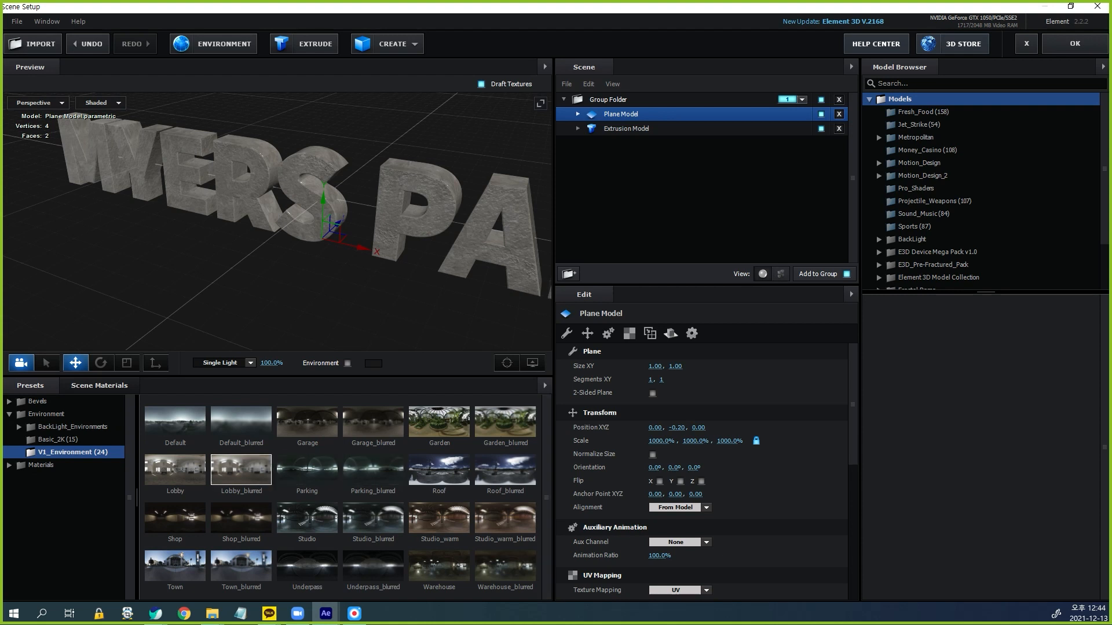
left_click(241, 469)
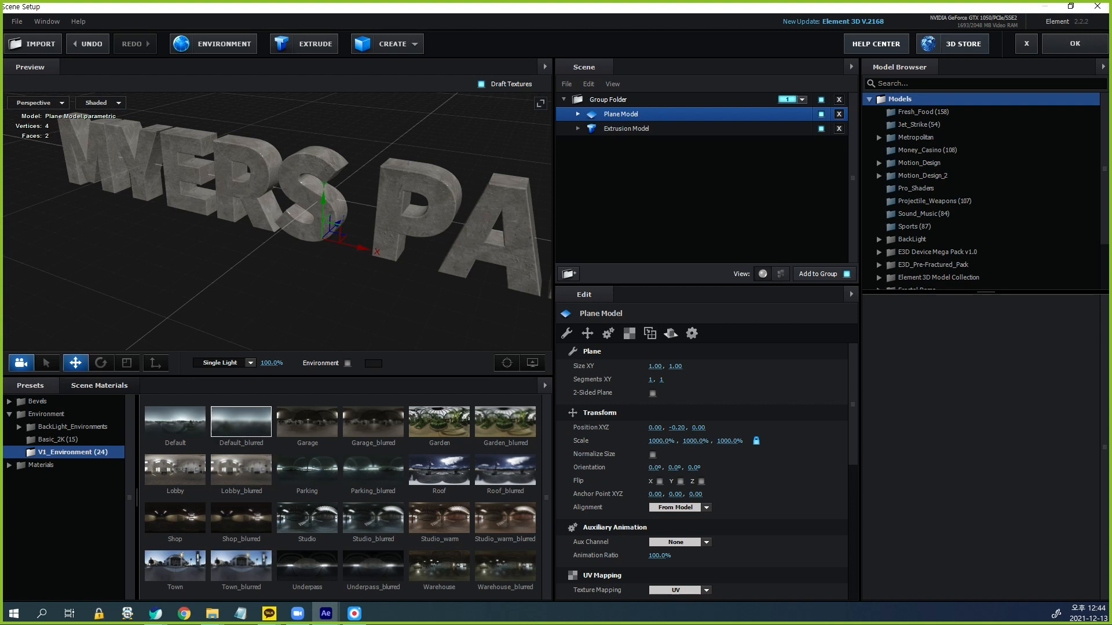
Set the environment texture's gamma to 1.70 and accept the change
left_click(213, 44)
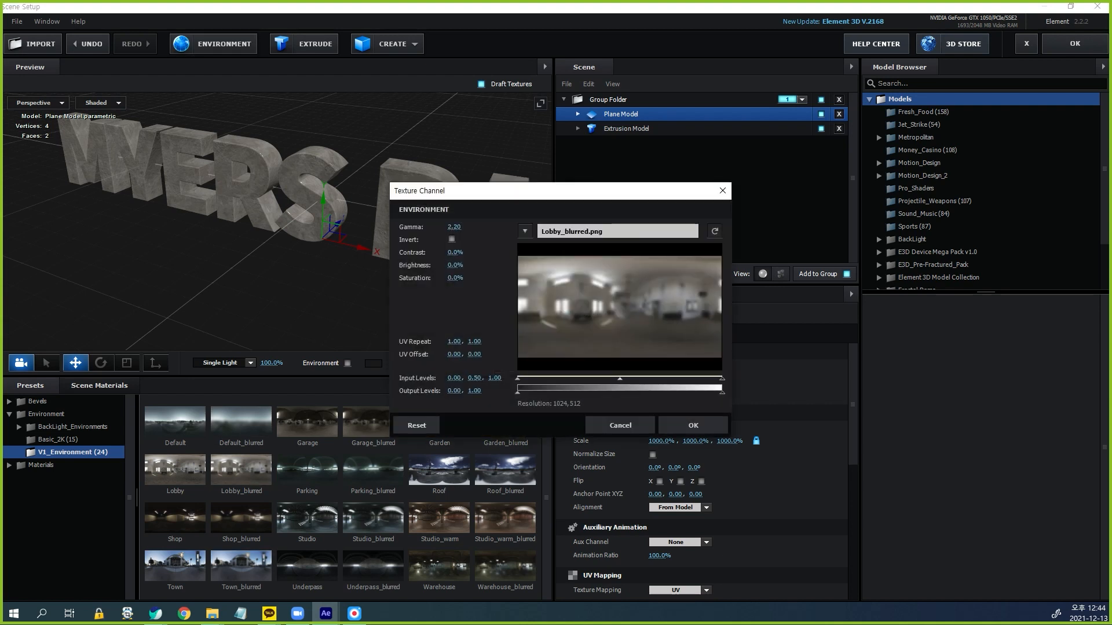
left_click(454, 226)
type("1.5")
type("7")
key("Return")
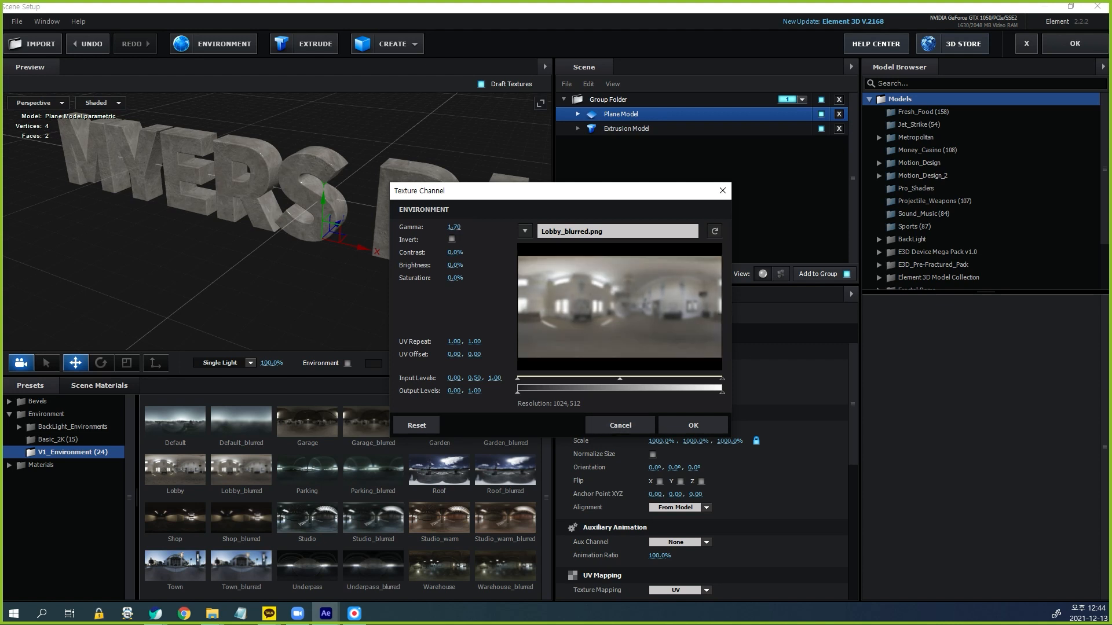
left_click(693, 425)
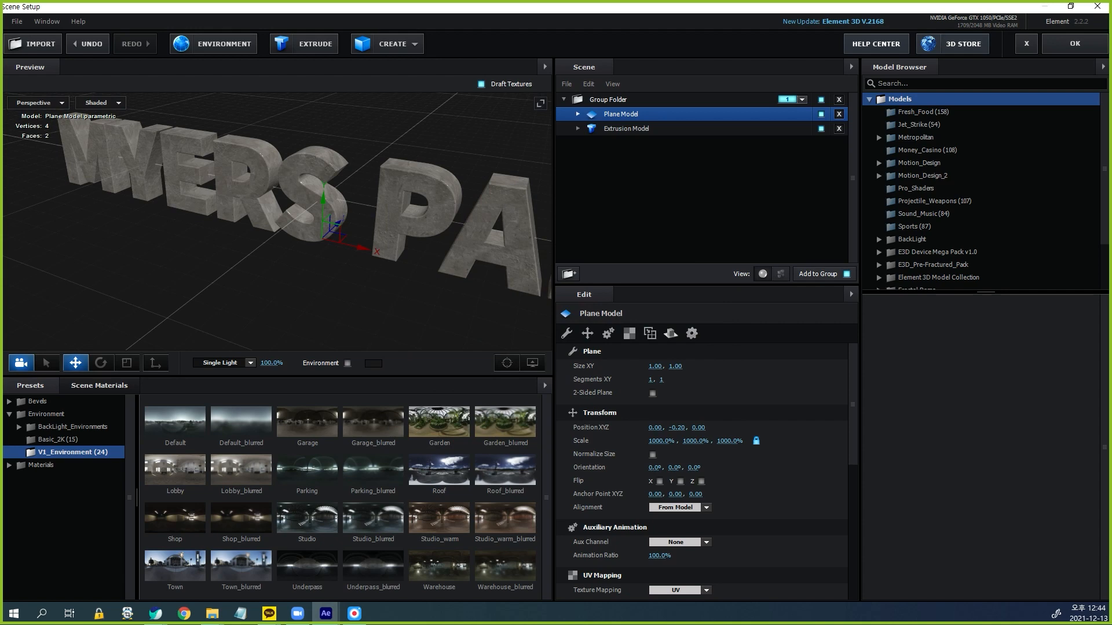
Show the environment in the preview and examine the Myers Park text against it from several distances
left_click(348, 363)
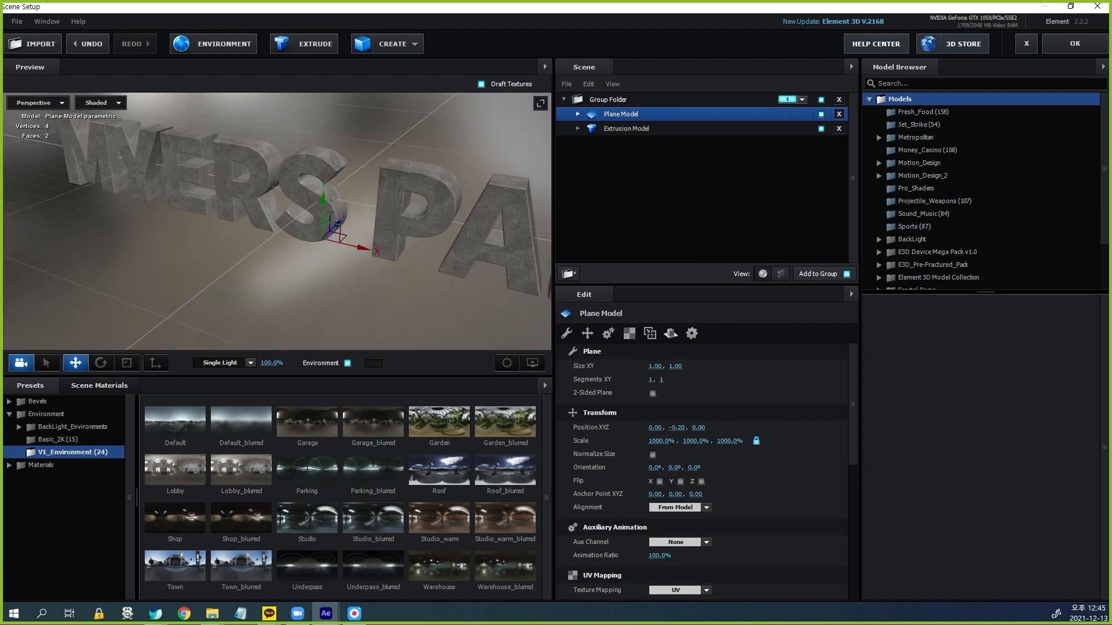
scroll(276, 221, "down", 6)
mouse_move(276, 222)
left_mouse_down()
mouse_move(324, 226)
mouse_move(277, 232)
left_mouse_up()
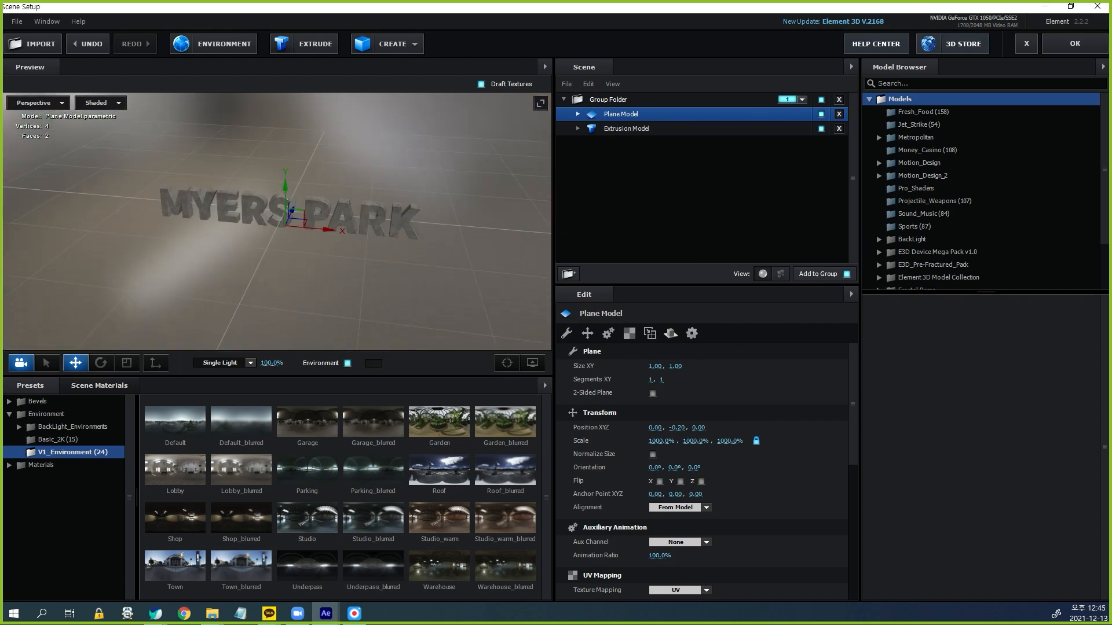
scroll(276, 221, "up", 4)
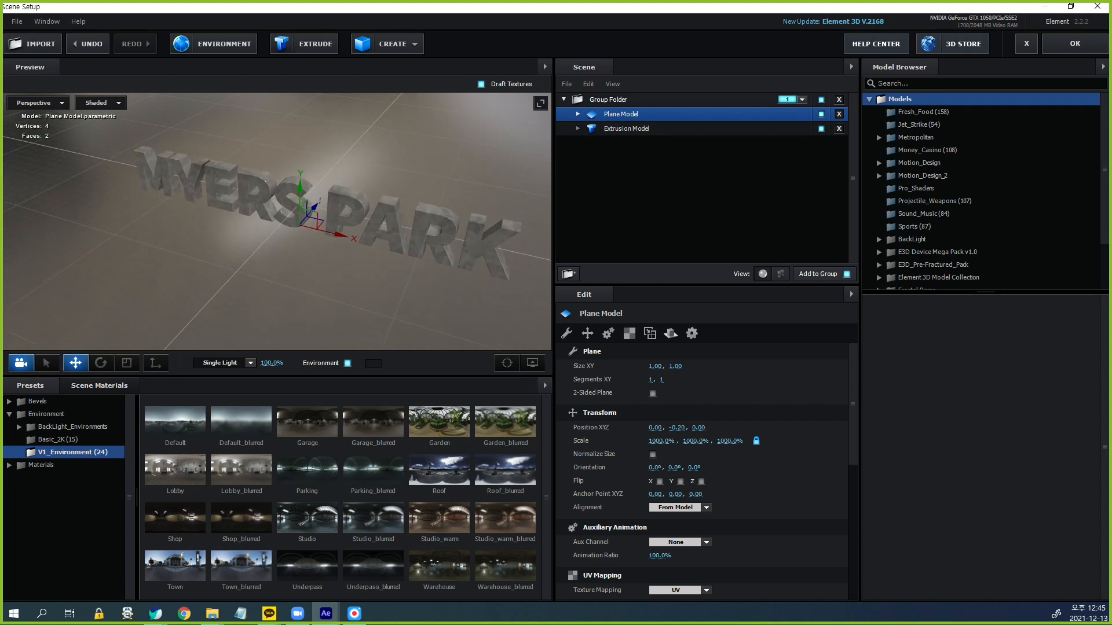
Enable the backside bevel on the Marble Stone bevel of the Myers Park extrusion model
left_click(608, 100)
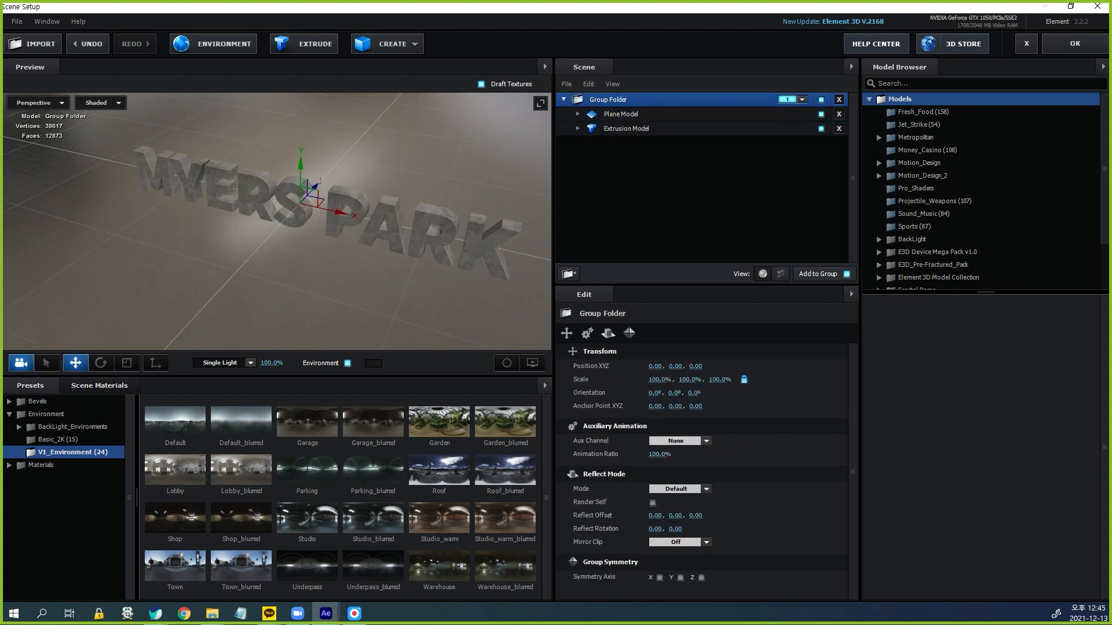
left_click_drag(347, 226, 174, 209)
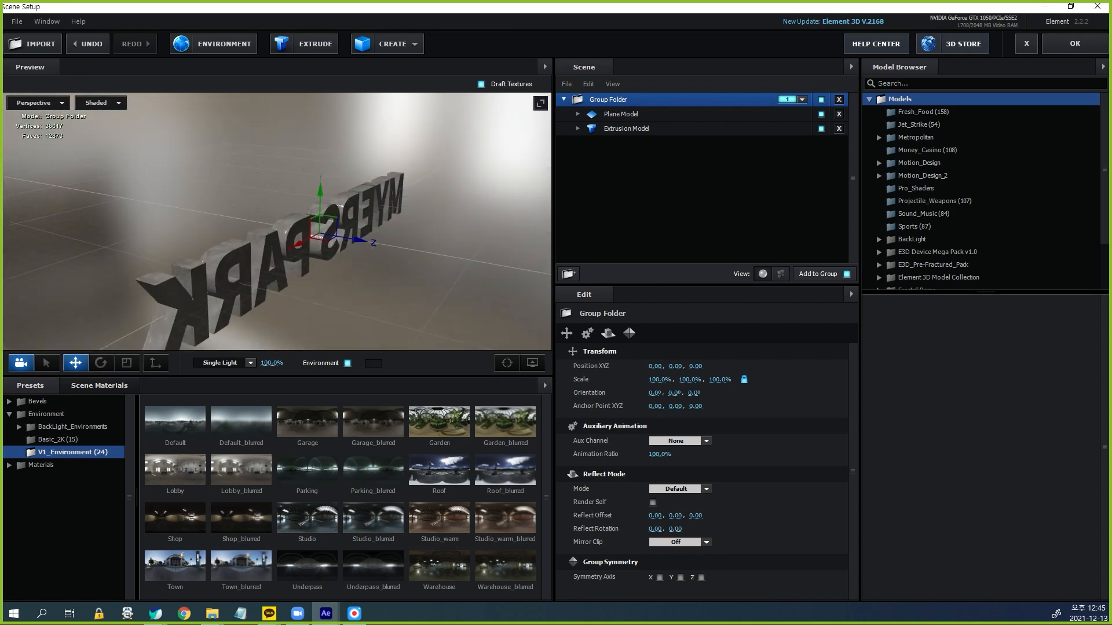
scroll(277, 221, "up", 3)
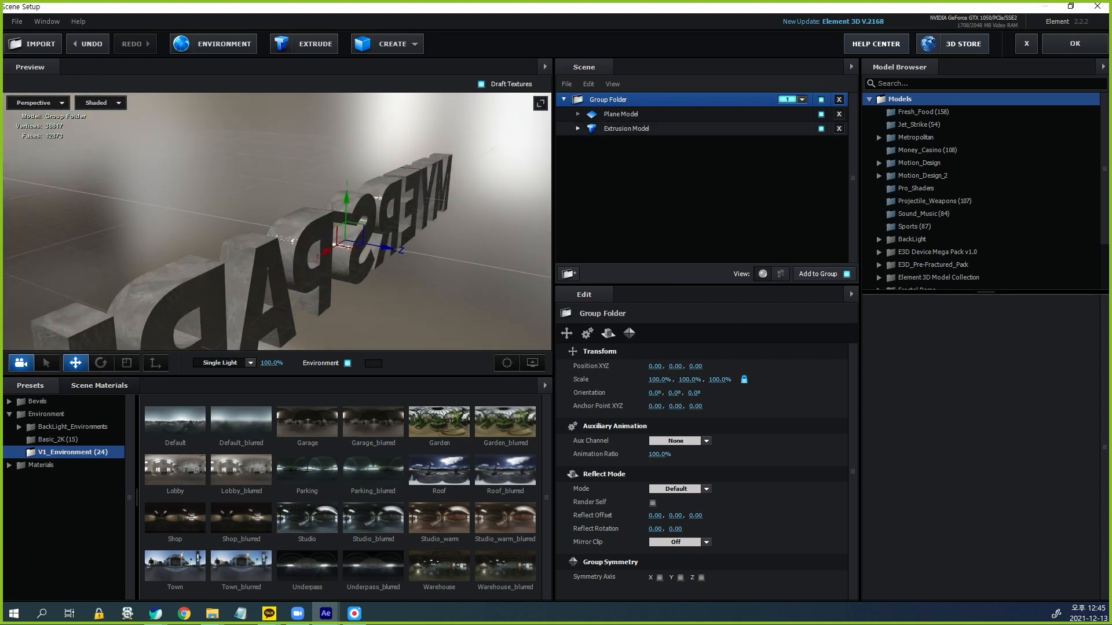
left_click(626, 128)
left_click(577, 128)
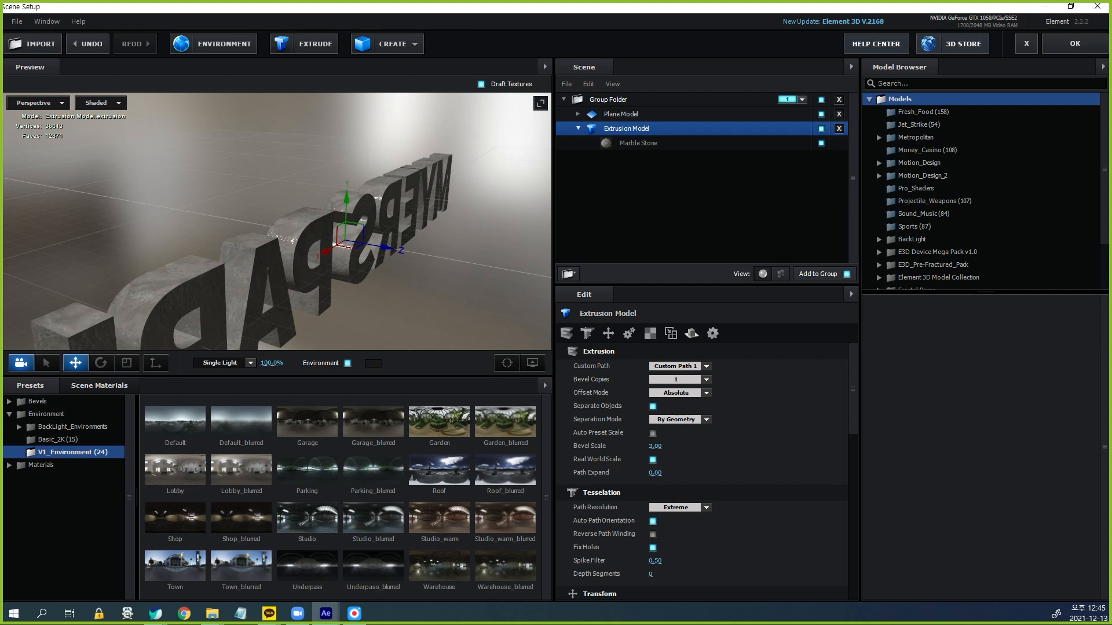
left_click(638, 143)
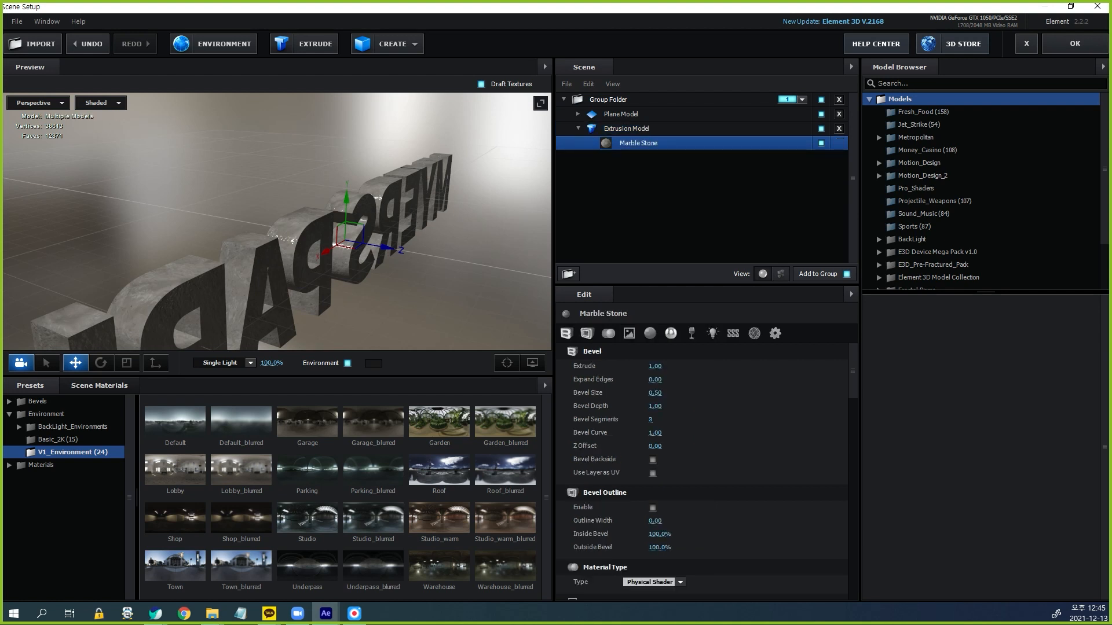
left_click(653, 459)
Set the Marble Stone bevel's Extrude value to 1.5 and accept the scene setup
left_click_drag(232, 220, 312, 237)
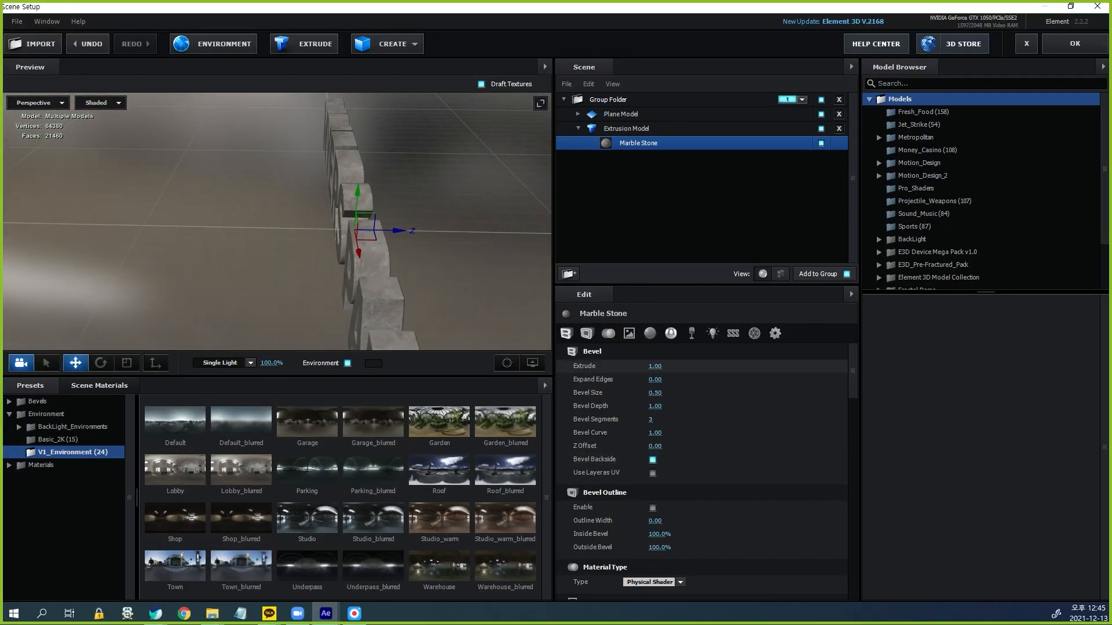
left_click_drag(655, 366, 653, 367)
left_click(654, 366)
type("1.5")
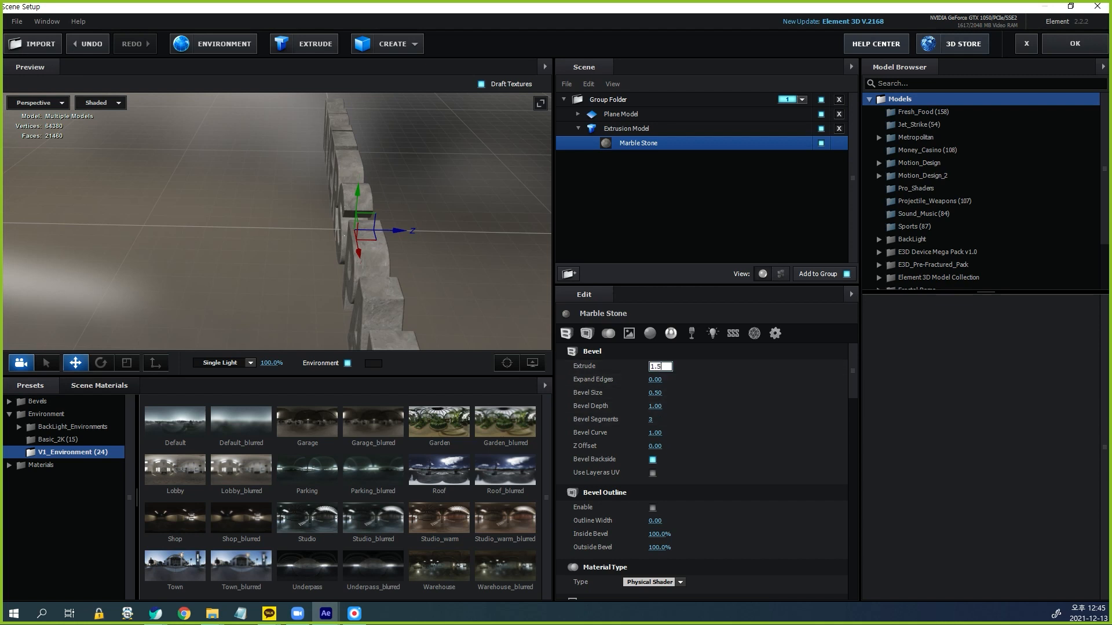
key("Return")
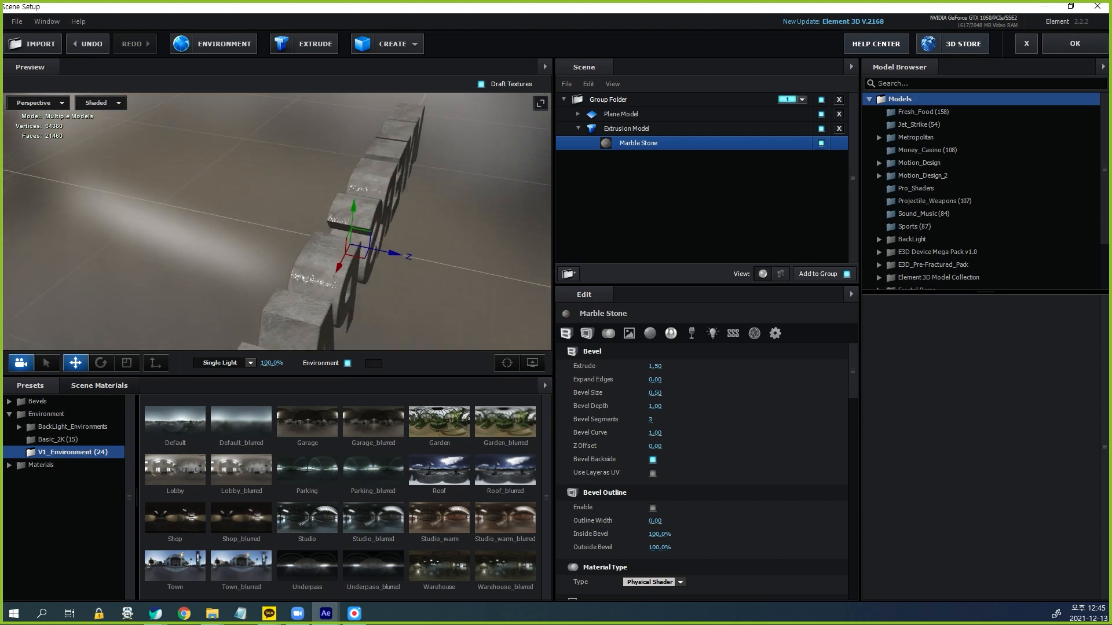
left_click(1074, 43)
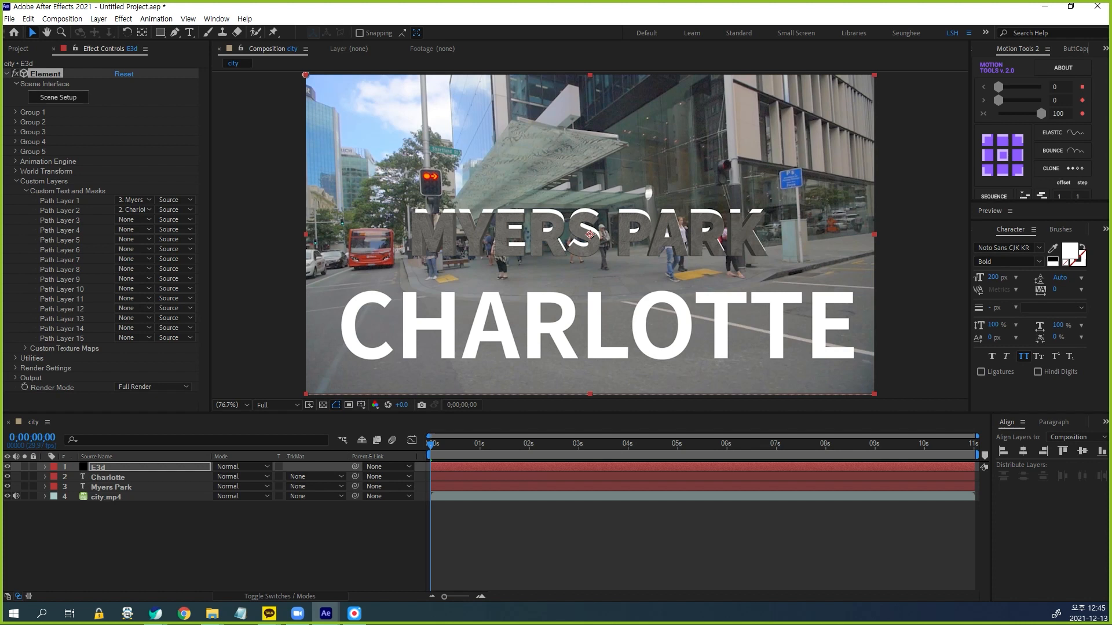
Reopen the Element scene setup, duplicate the group folder and assign the lower folder to group 2
left_click(58, 97)
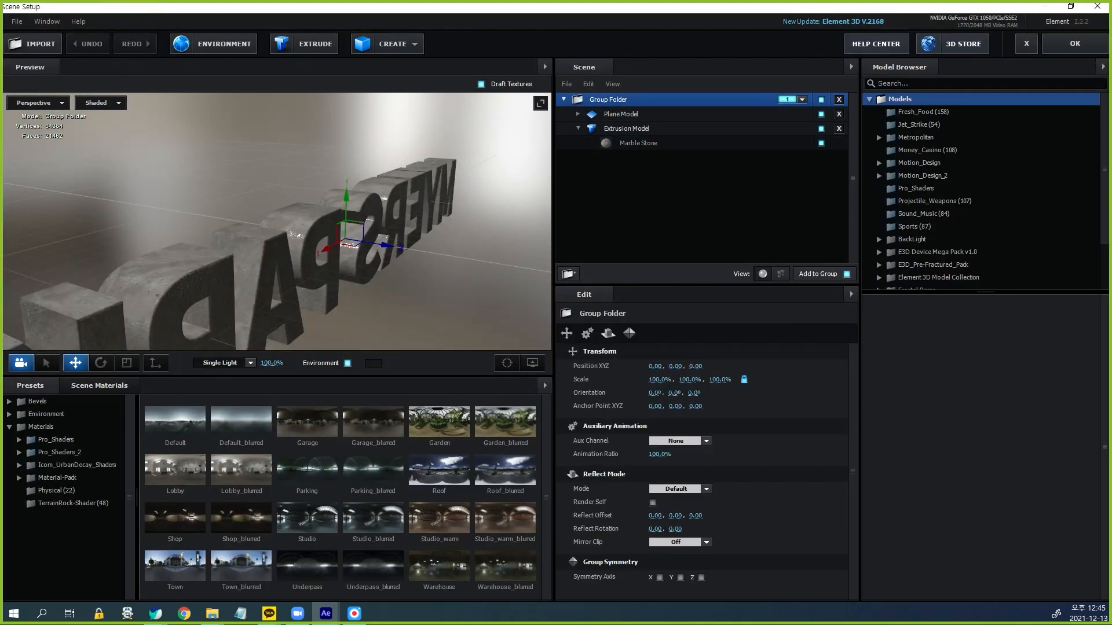
key("ctrl+d")
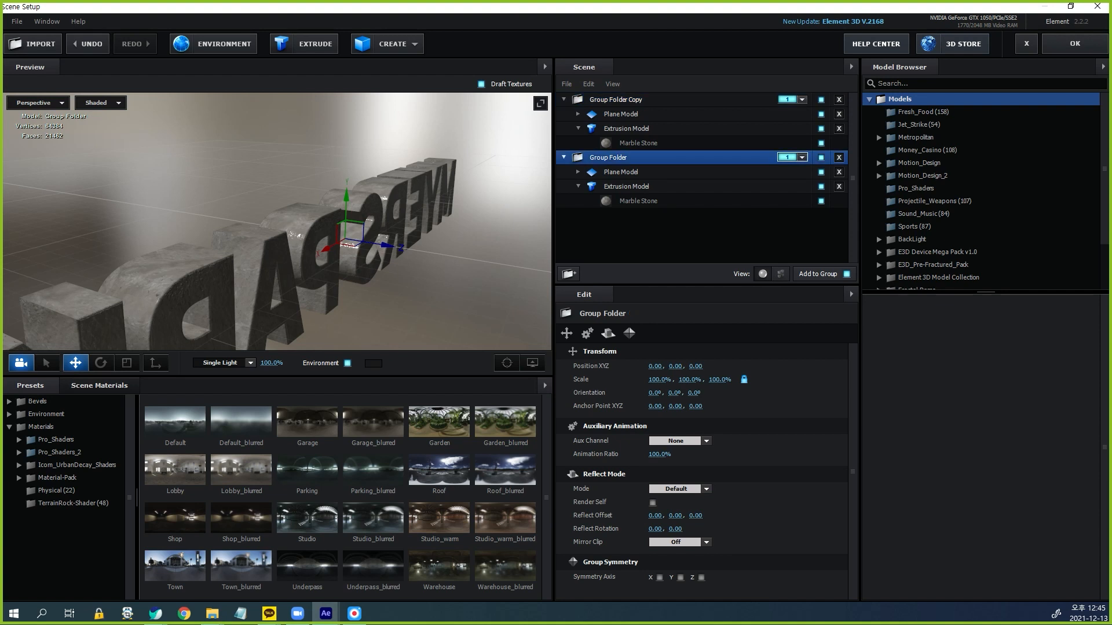
left_click(801, 157)
left_click(806, 174)
Delete the plane model from the group 2 folder and switch its extrusion model to Custom Path 2
left_click(620, 172)
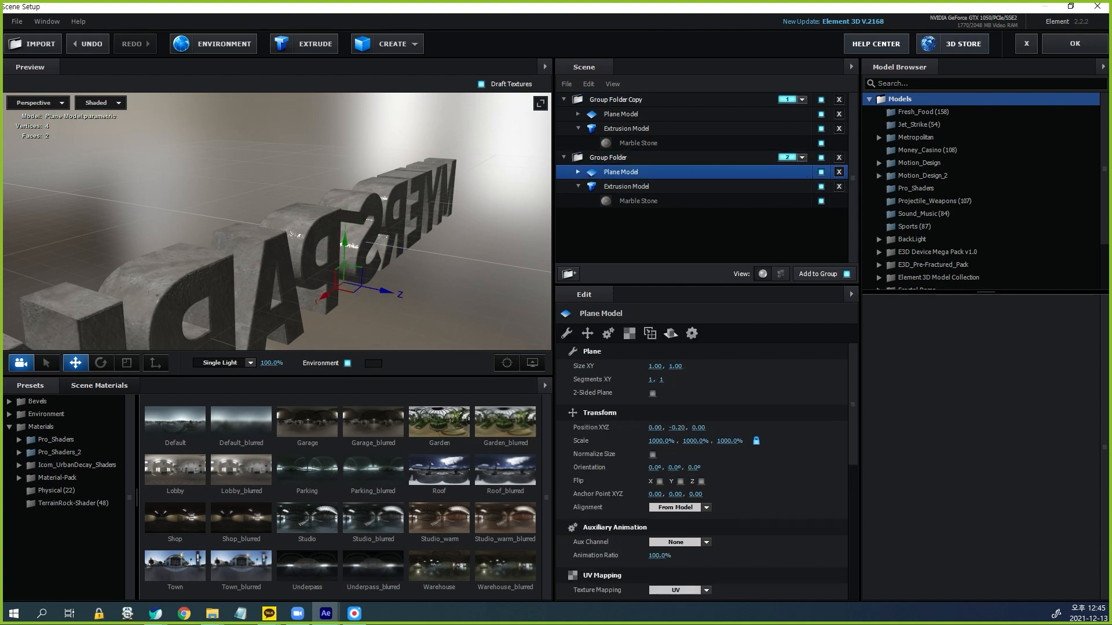
key("Delete")
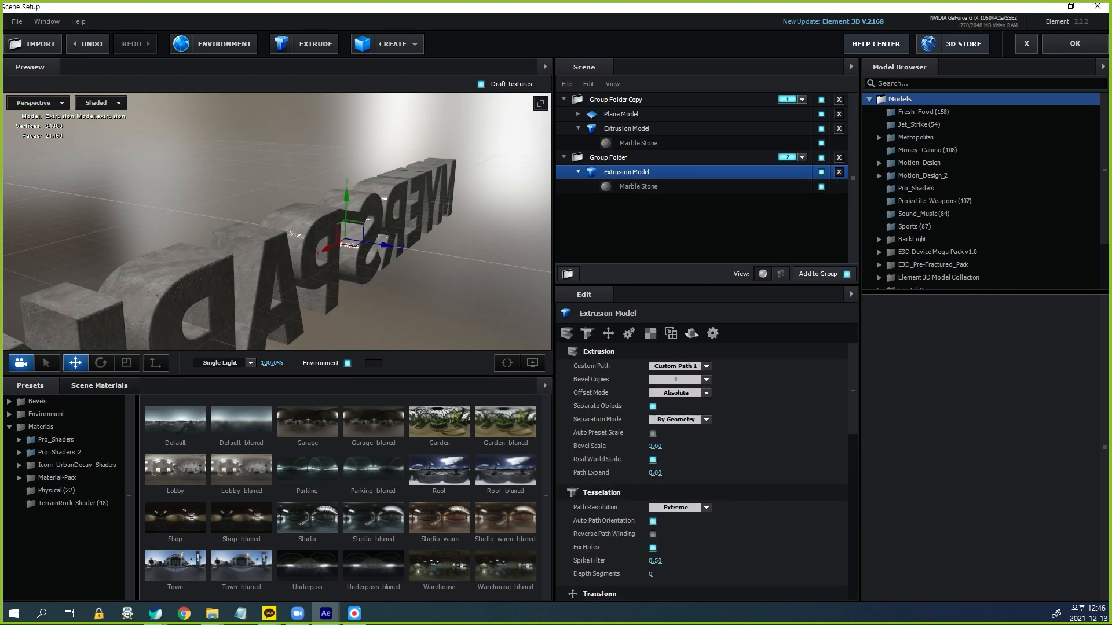
left_click(675, 366)
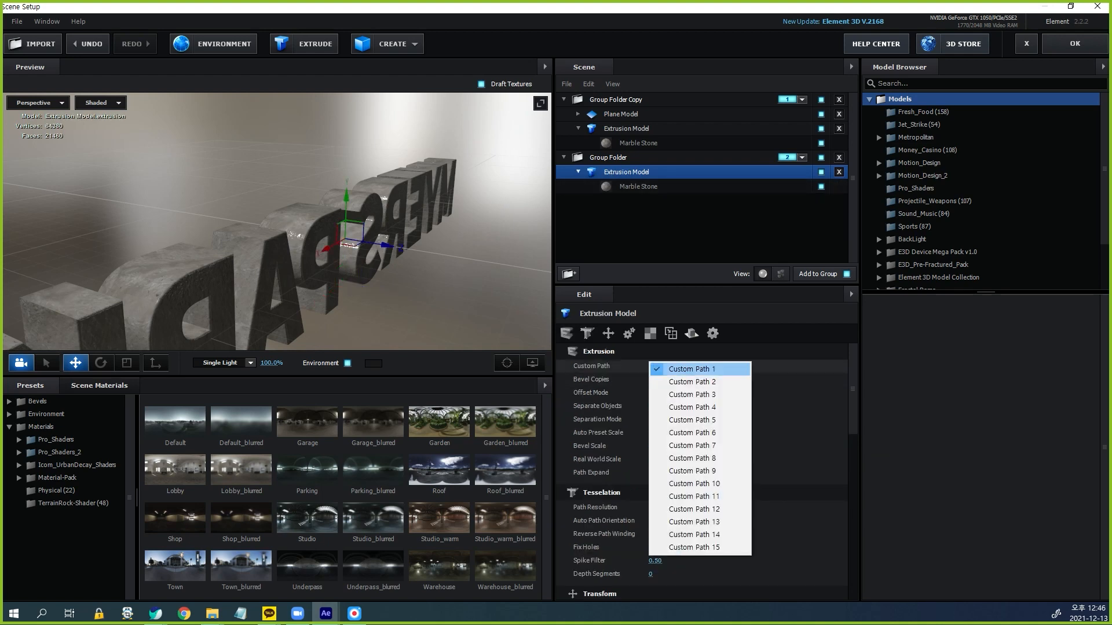
left_click(692, 382)
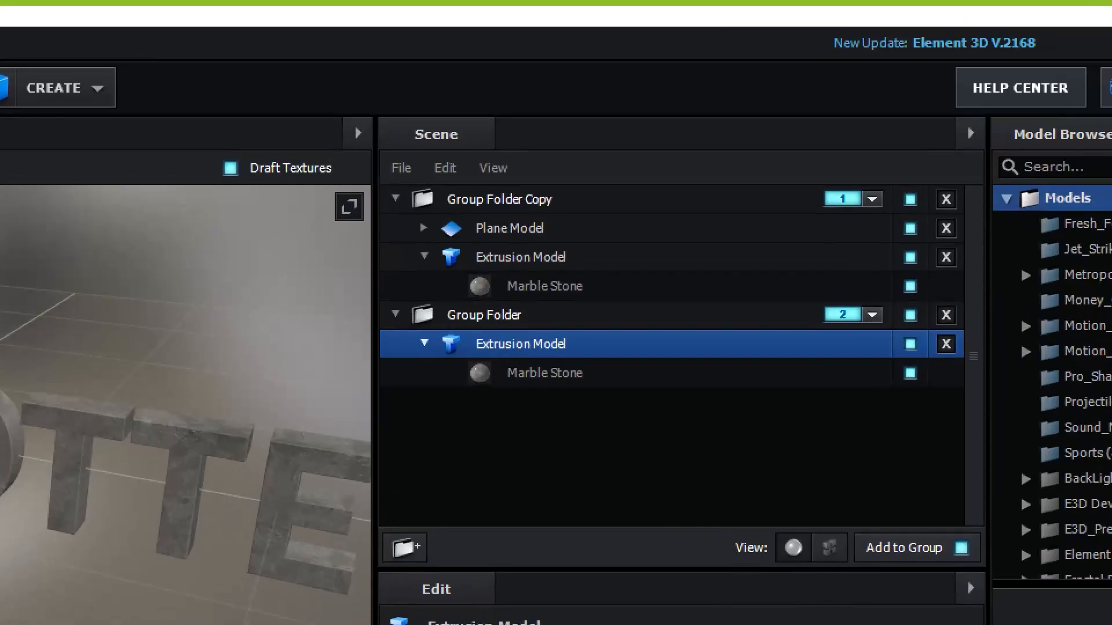
mouse_move(635, 101)
left_mouse_down()
mouse_move(625, 76)
mouse_move(643, 109)
left_mouse_up()
left_click_drag(633, 254, 604, 214)
mouse_move(586, 236)
left_mouse_down()
mouse_move(609, 208)
mouse_move(674, 210)
left_mouse_up()
mouse_move(615, 358)
left_mouse_down()
mouse_move(605, 370)
mouse_move(618, 347)
left_mouse_up()
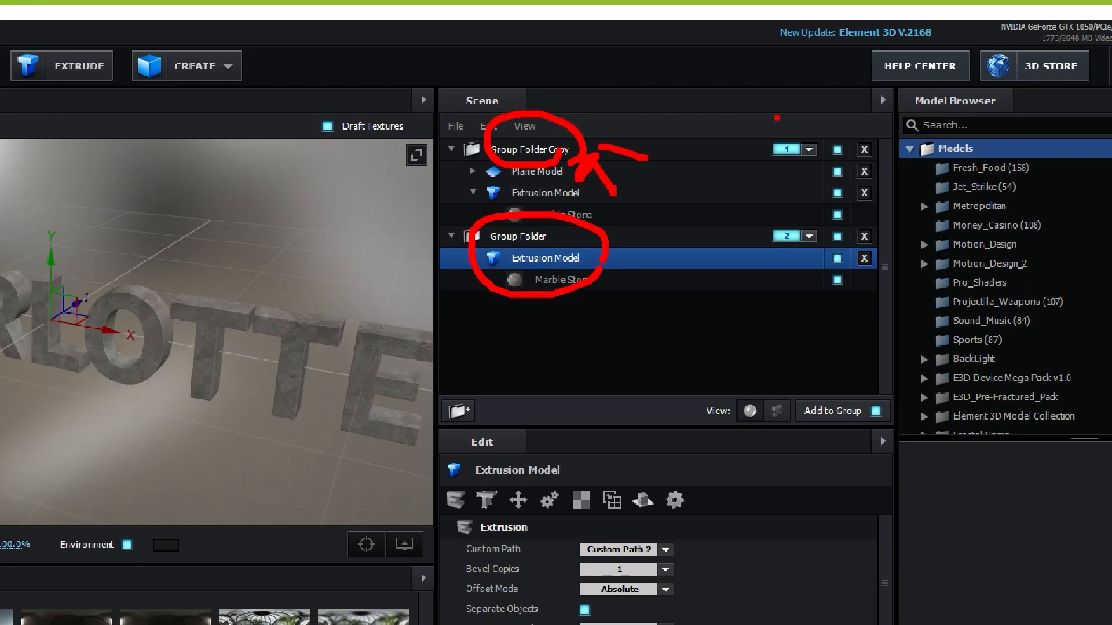
left_click_drag(894, 326, 905, 335)
mouse_move(679, 558)
left_mouse_down()
mouse_move(568, 553)
mouse_move(620, 519)
mouse_move(682, 550)
left_mouse_up()
key("Escape")
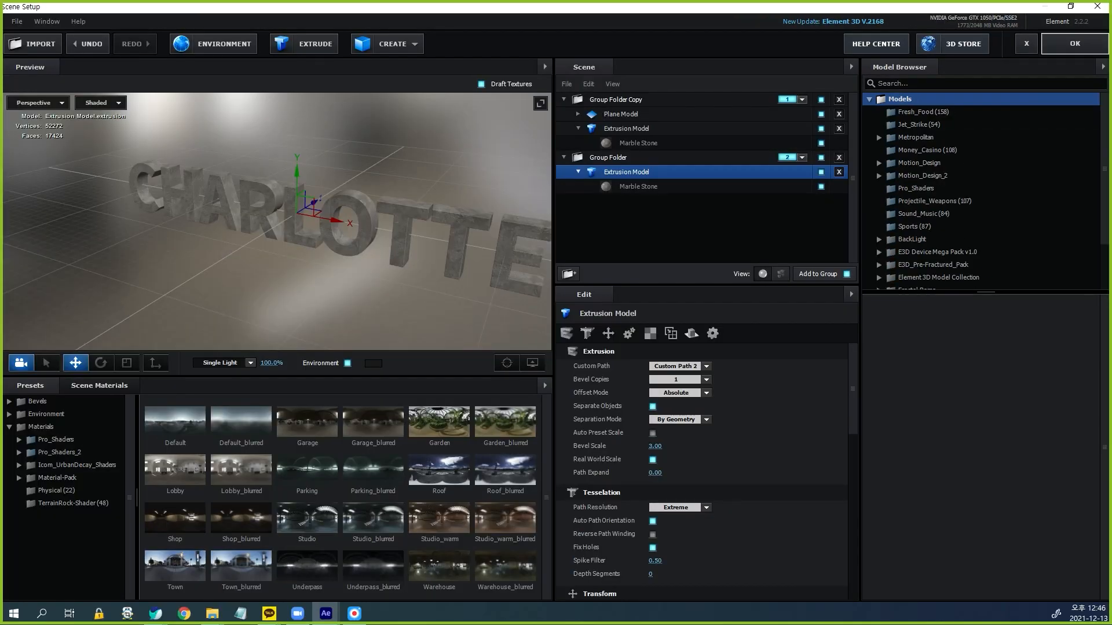
Accept the scene setup and hide the flat Charlotte and Myers Park text layers
left_click(1074, 44)
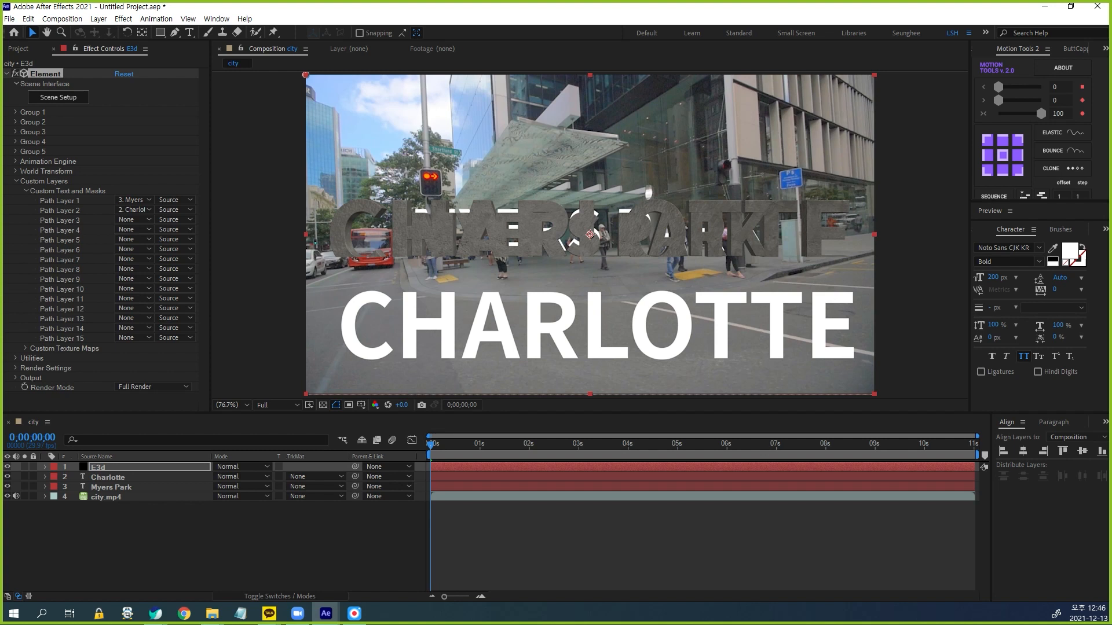
left_click(7, 476)
left_click(7, 486)
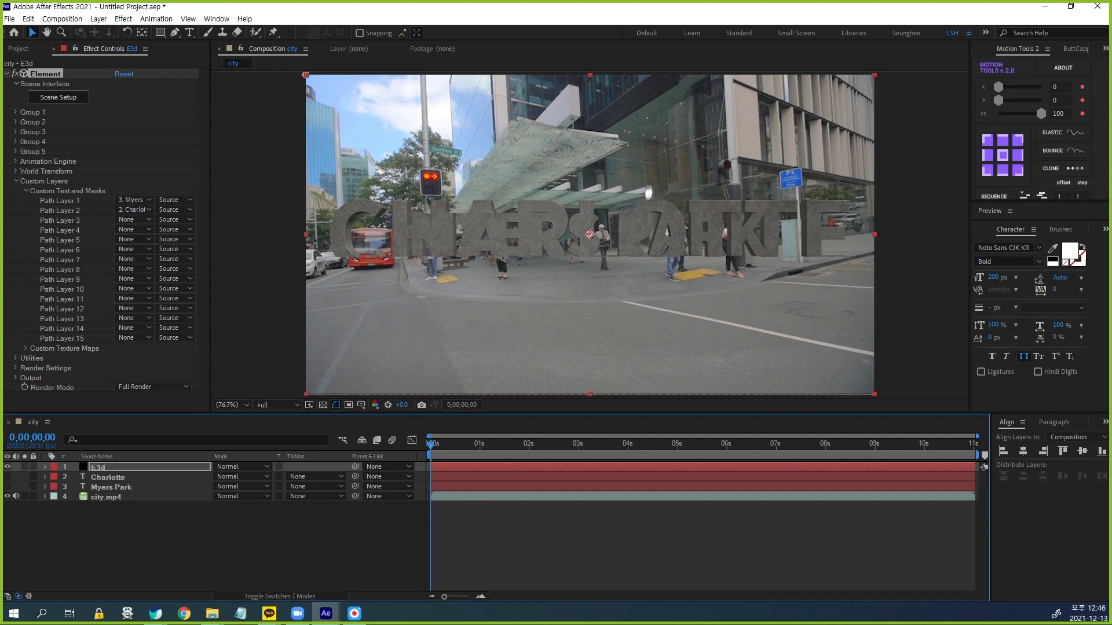
key("F2")
Create a null and camera from the city.mp4 3D Camera Tracker point at the pedestrians' feet beside the yellow paving
left_click(105, 497)
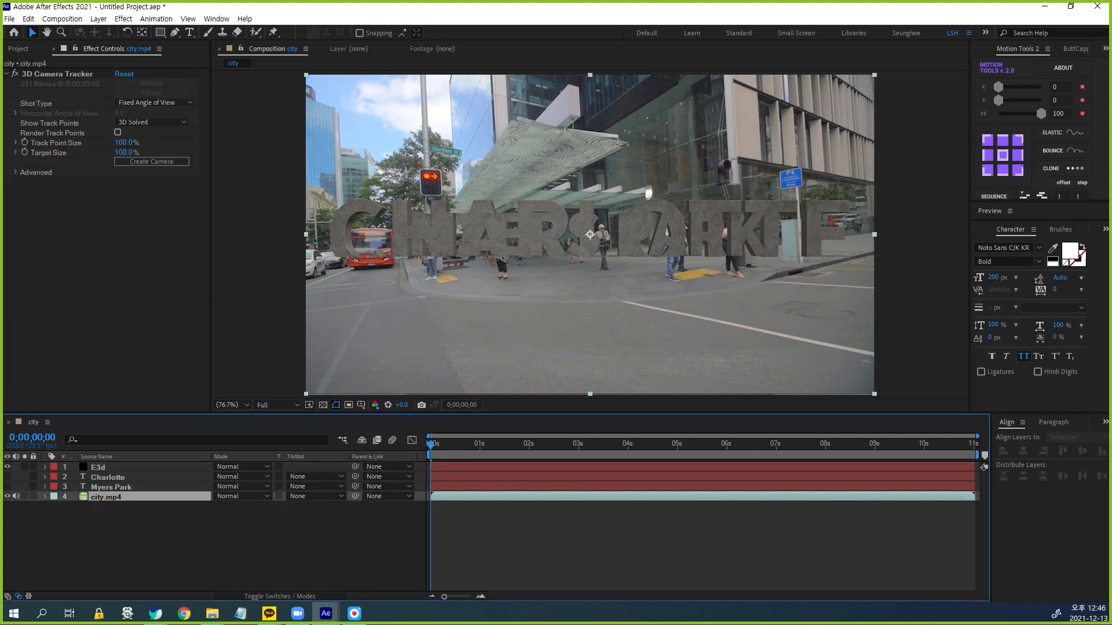
left_click(57, 73)
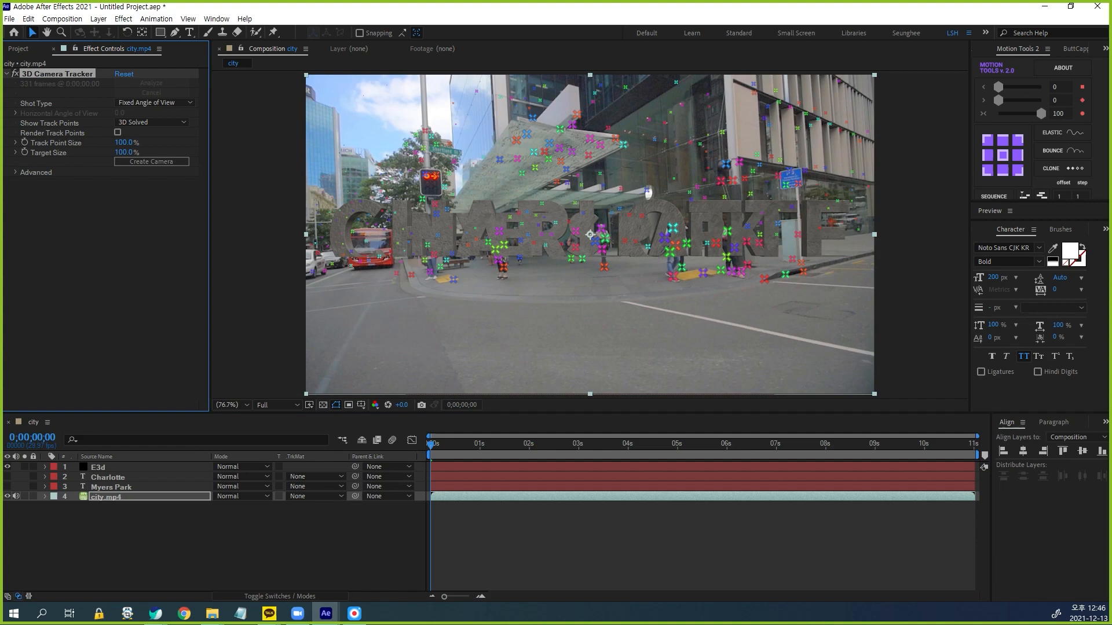
left_click(672, 277)
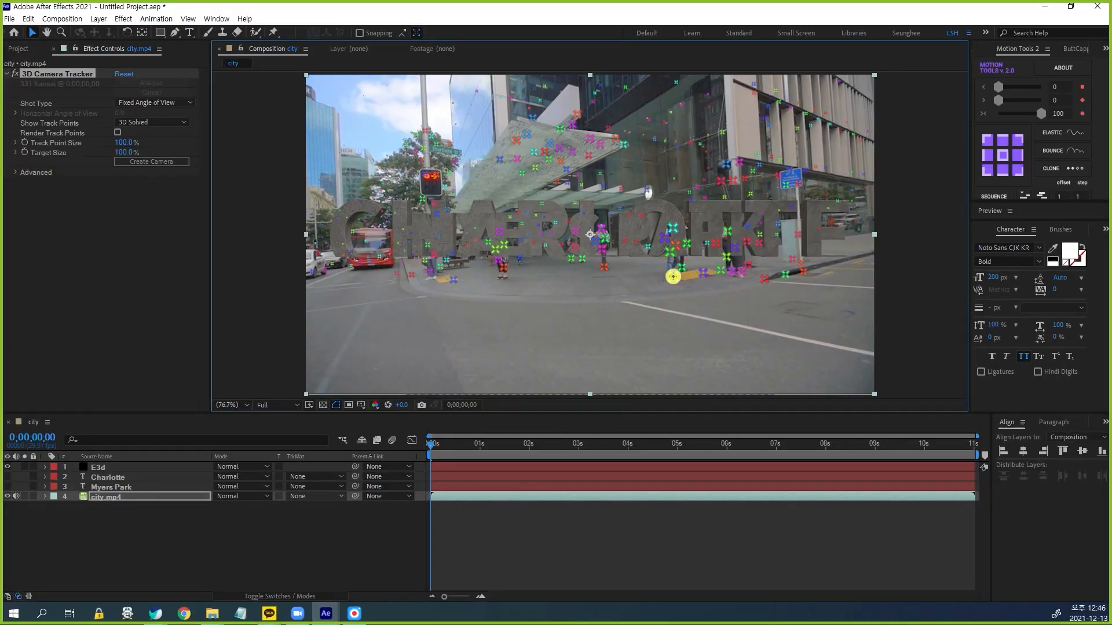
right_click(672, 276)
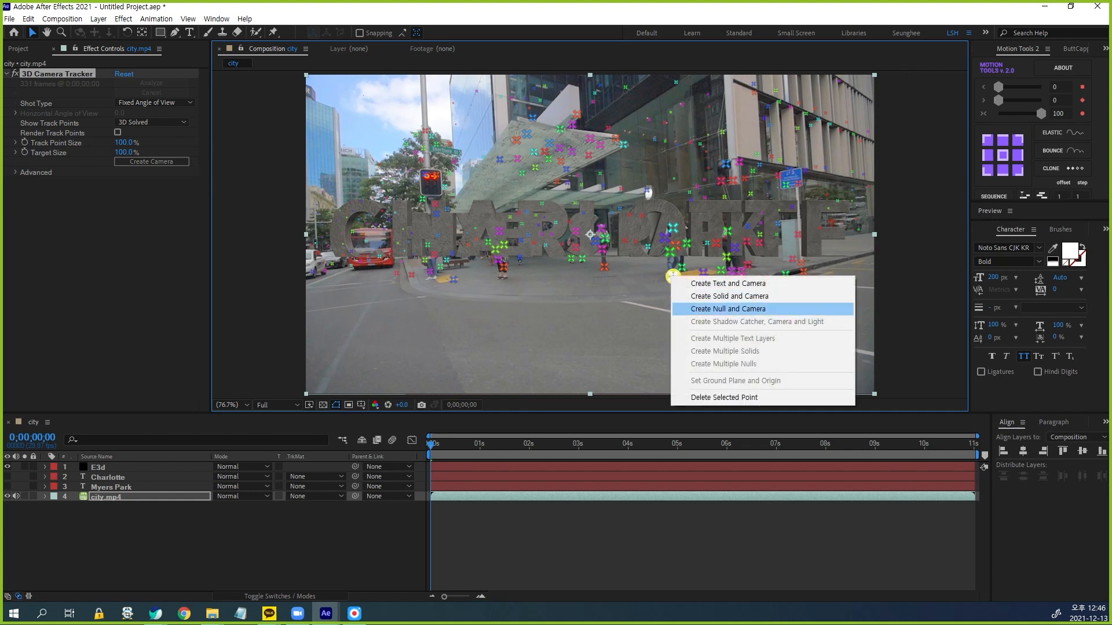
key("Return")
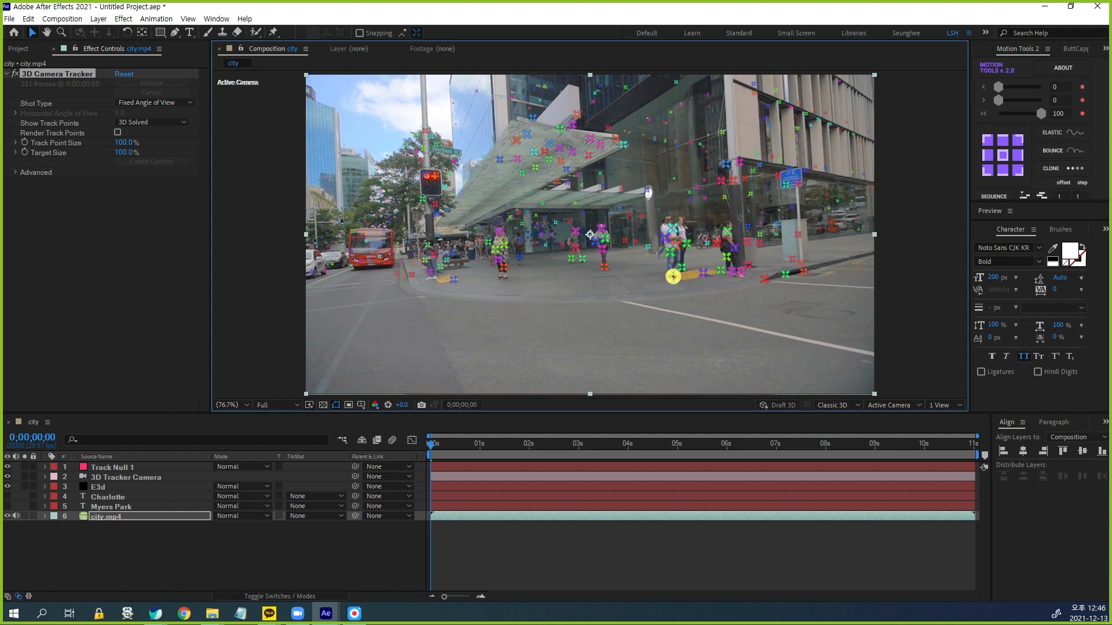
left_click(672, 276)
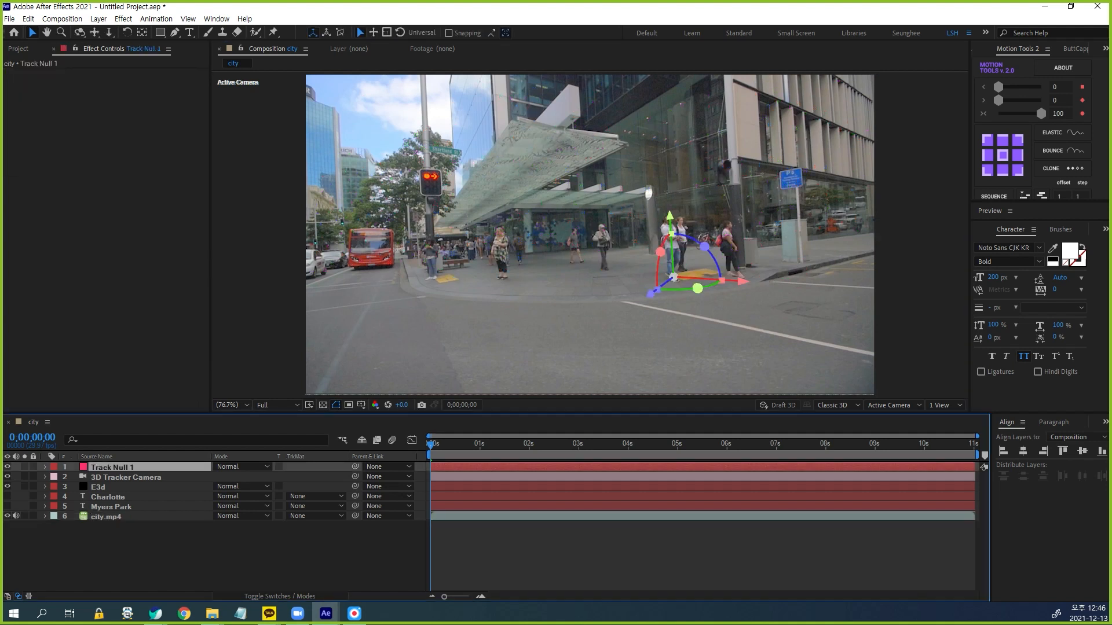
Create a group null for Group 1 in the E3d layer's Element effect
left_click(98, 487)
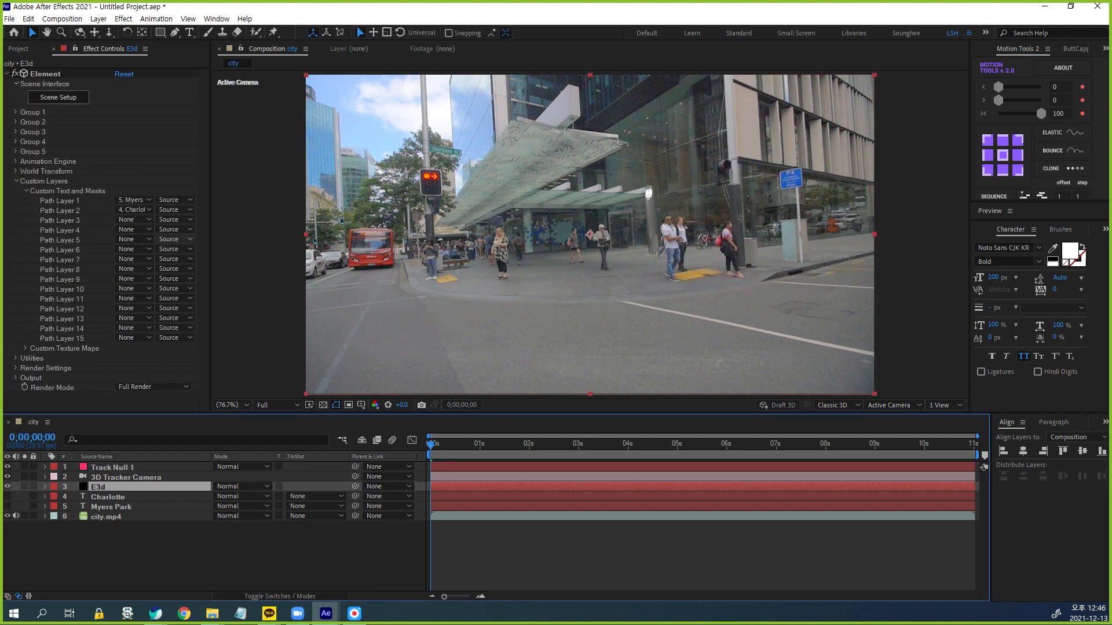
left_click(15, 112)
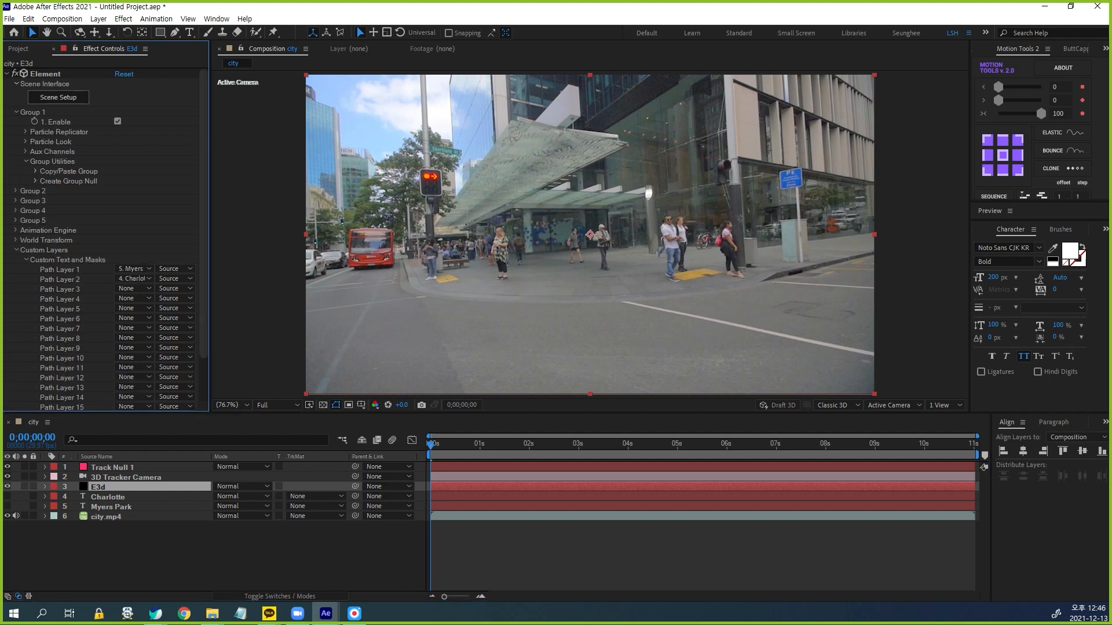
left_click(35, 180)
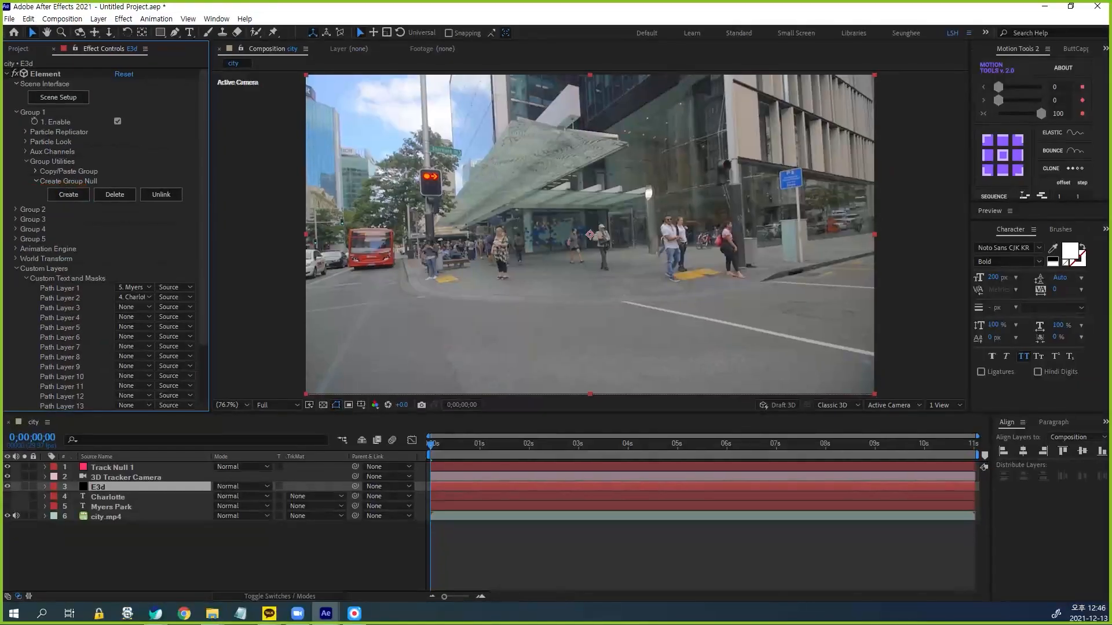
left_click(68, 195)
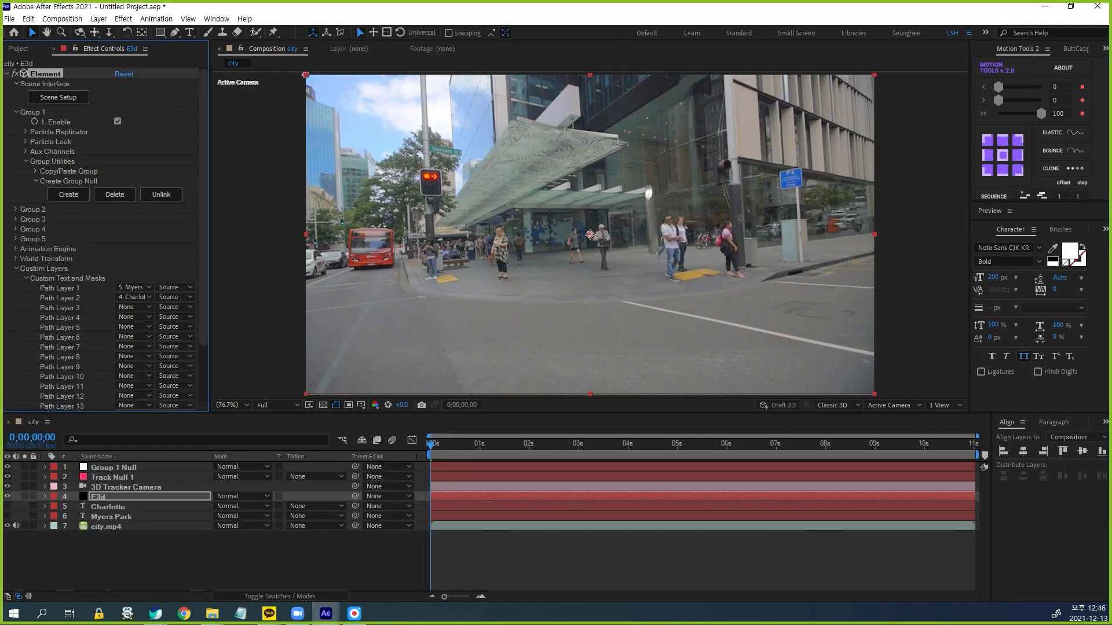
Copy Track Null 1's position onto Group 1 Null and scale Group 1 Null to 478%
left_click(113, 477)
key("p")
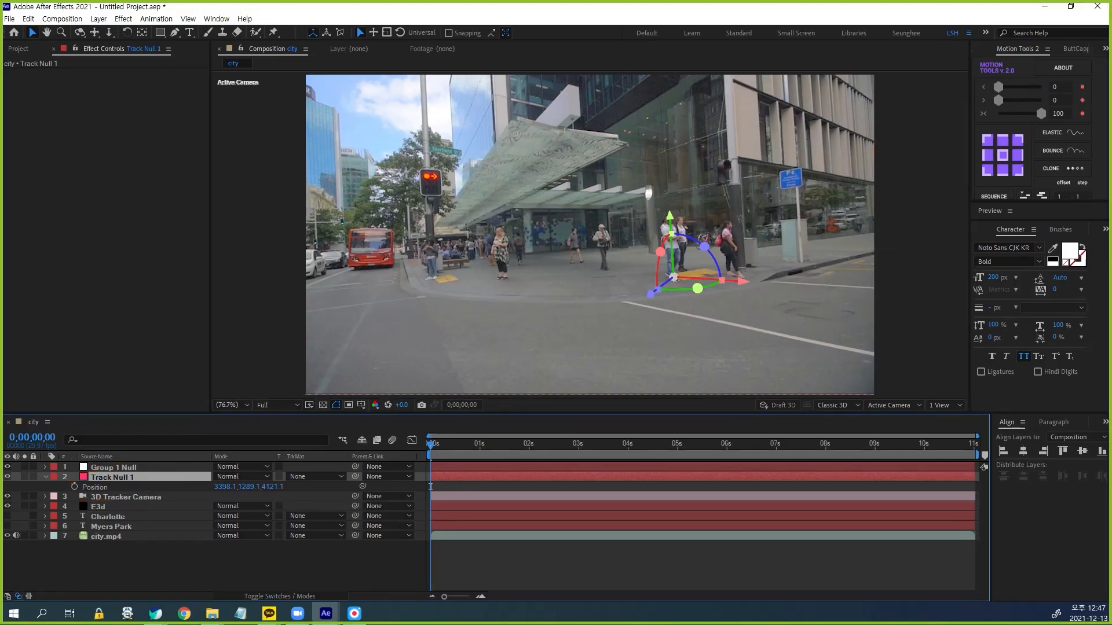
left_click(189, 350)
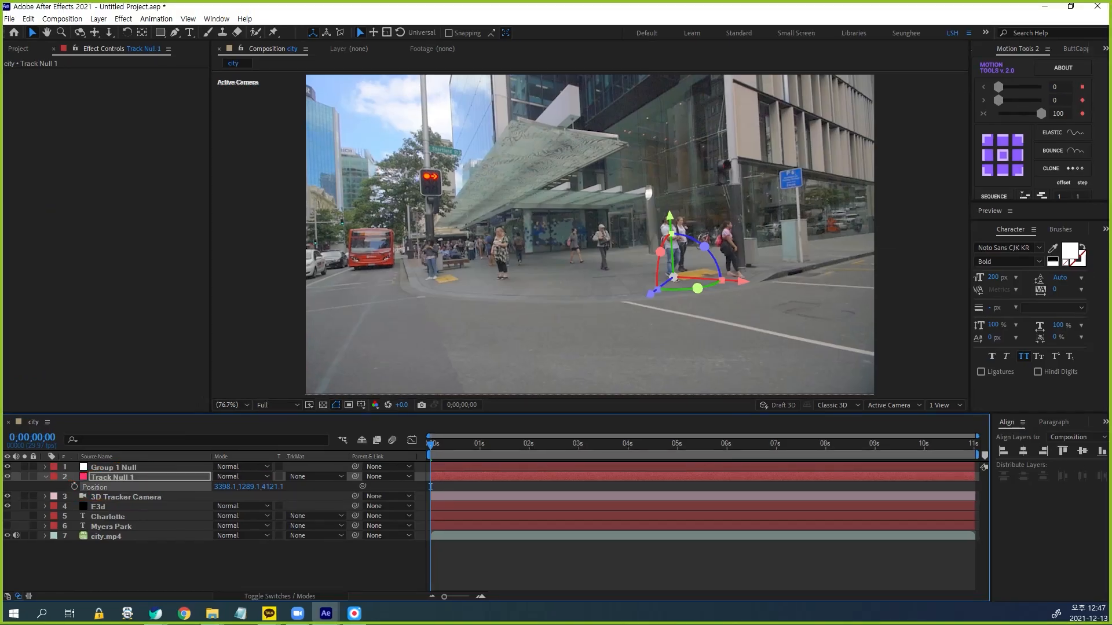
left_click(114, 468)
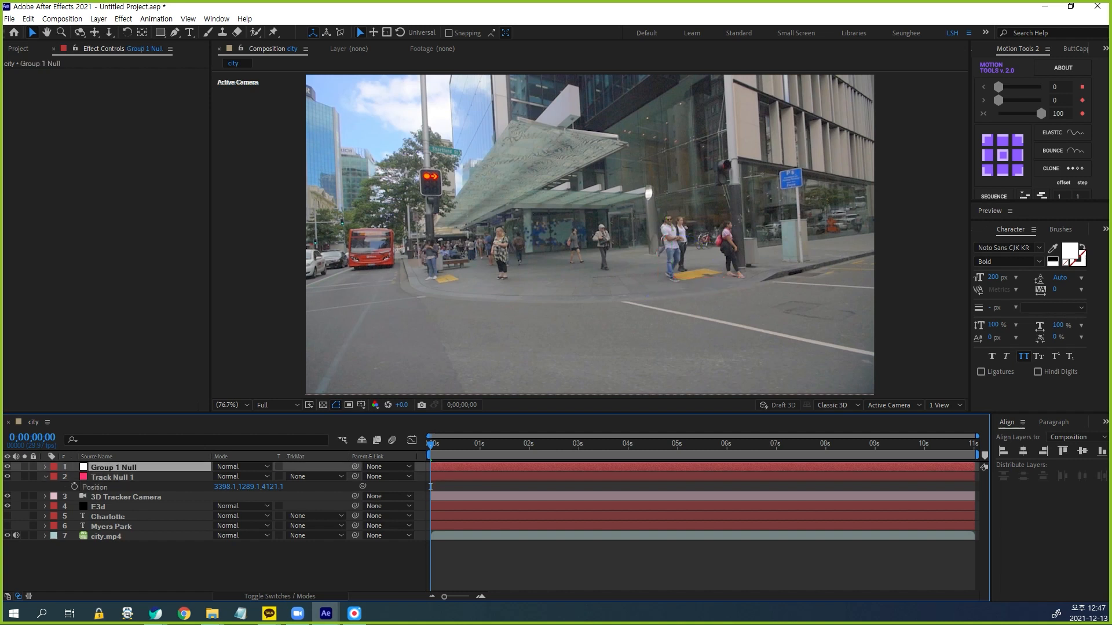
key("p")
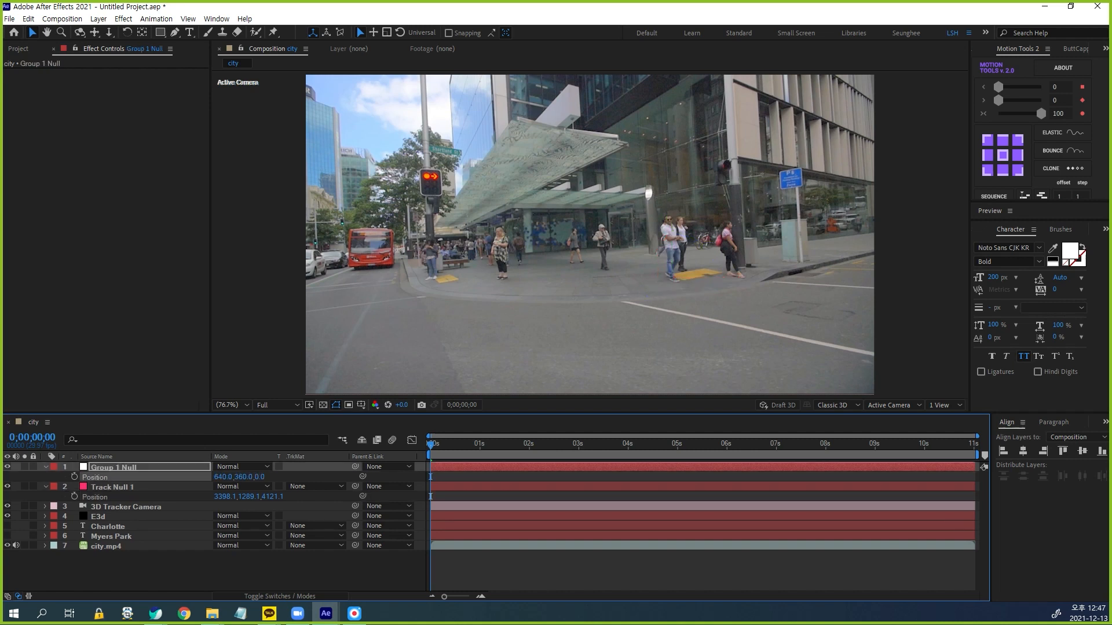
key("ctrl+v")
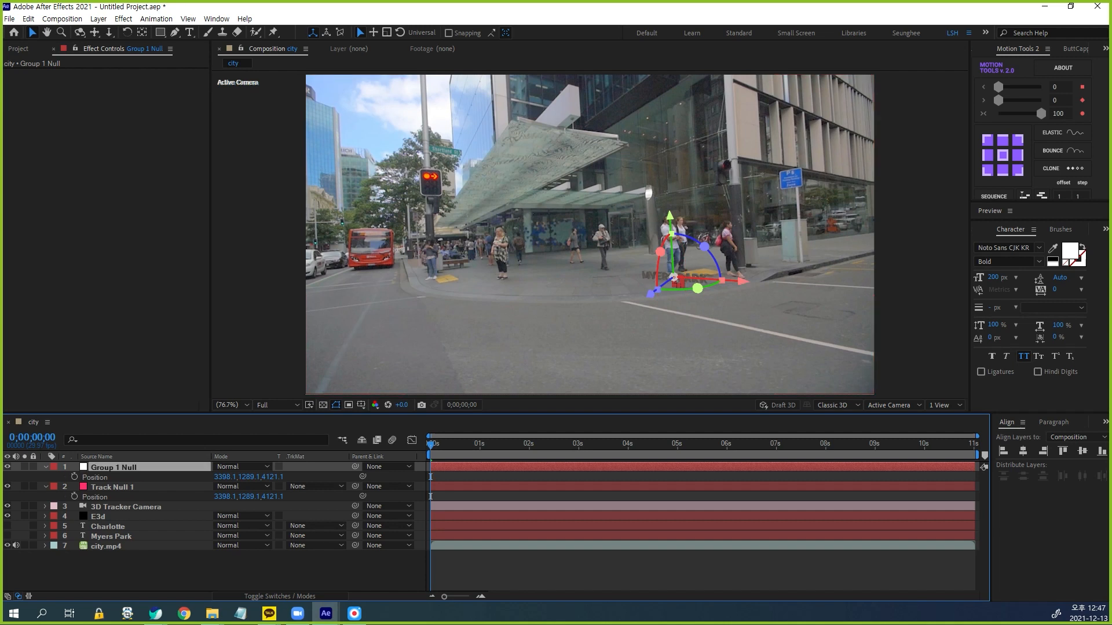
key("shift+s")
left_click_drag(252, 487, 472, 487)
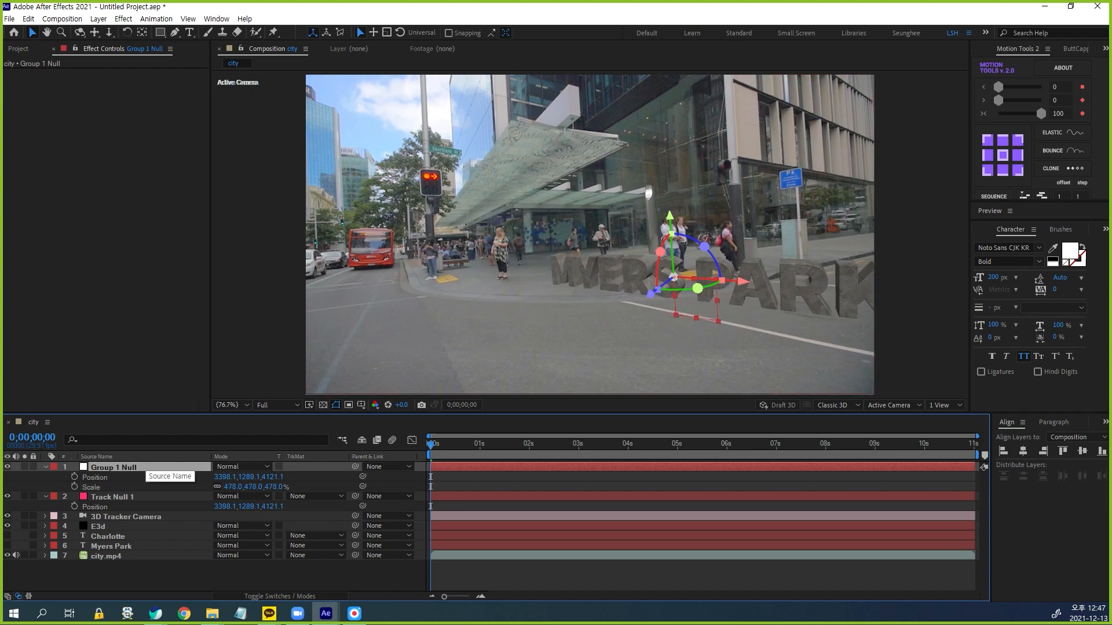
Rotate Group 1 Null to -5° on X and 14° on Y
key("shift+r")
left_click_drag(232, 516, 239, 516)
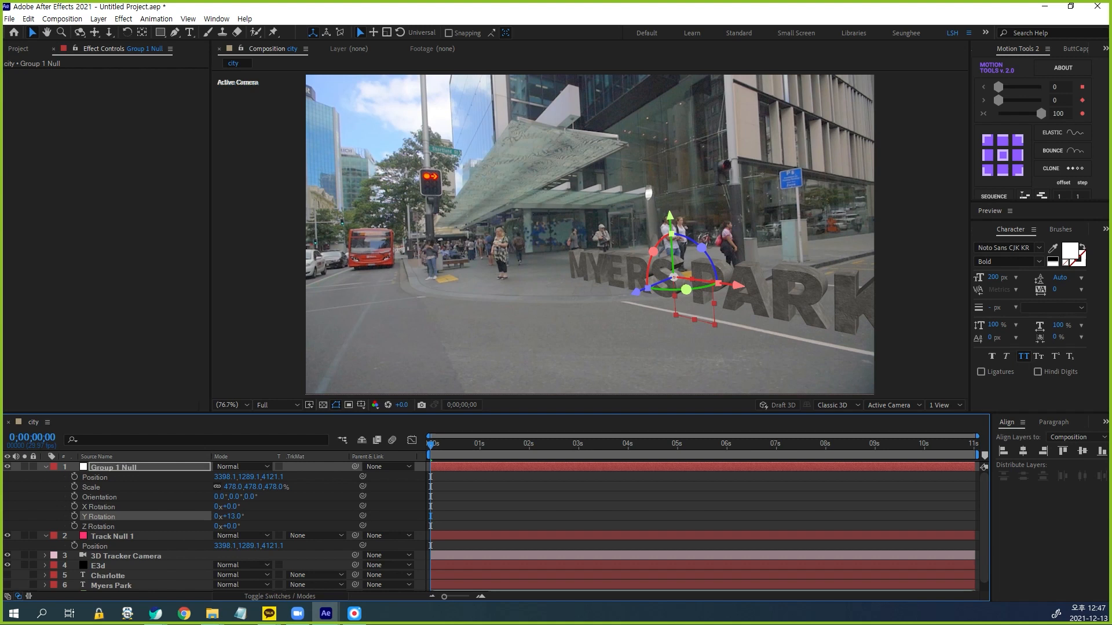
left_click_drag(231, 506, 230, 506)
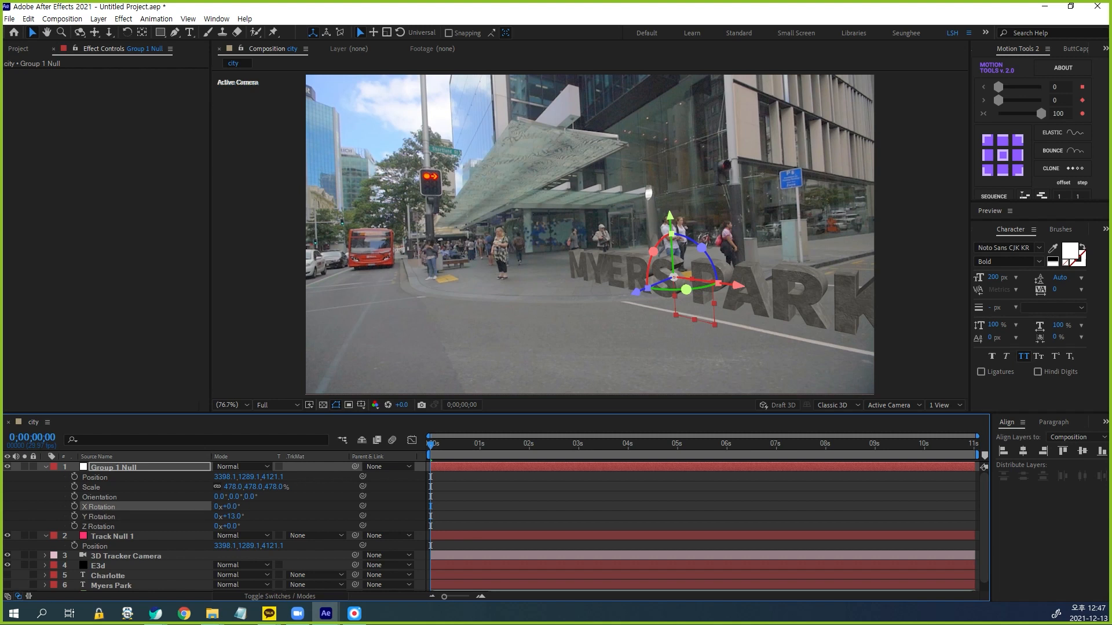
left_click(228, 507)
type("-5")
key("Return")
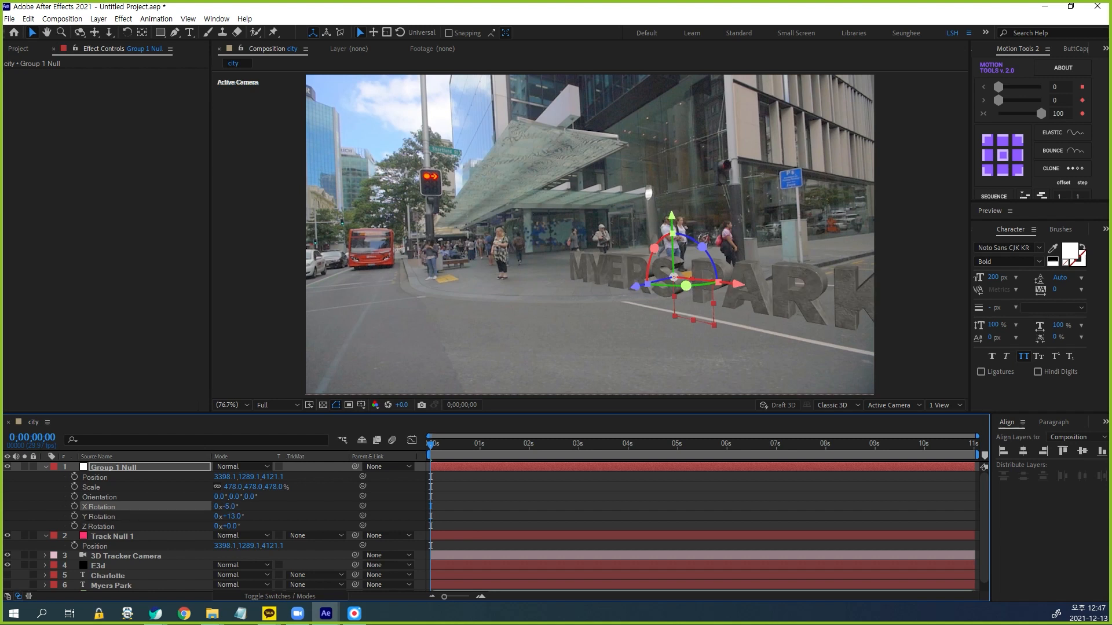
left_click(230, 516)
type("14")
key("Return")
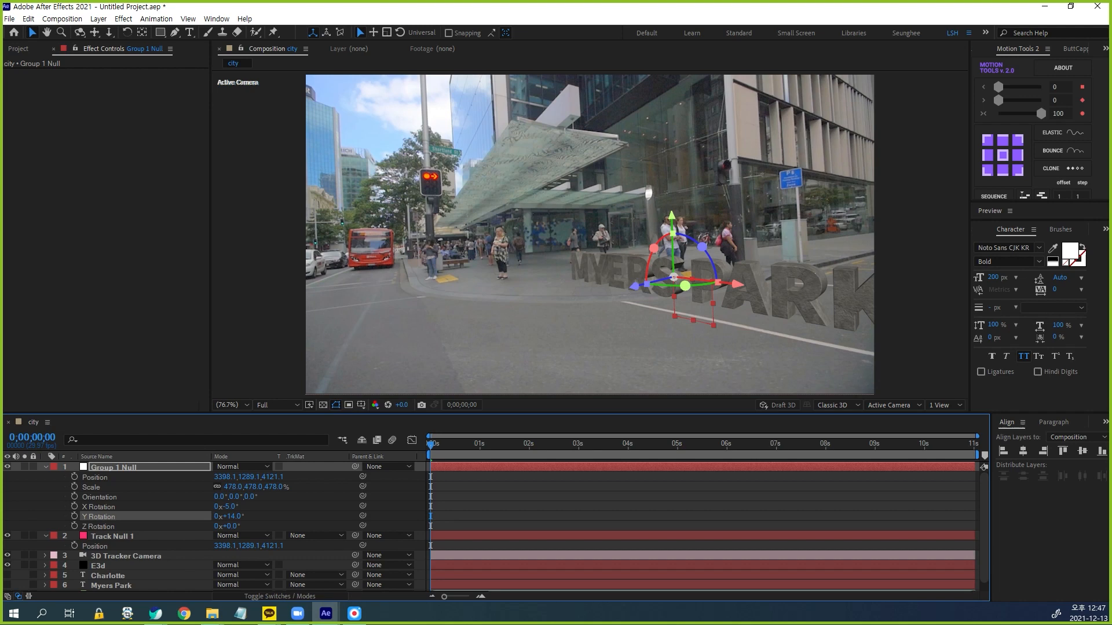
Add a white parallel light named Parallel Light 1 at 100% intensity, without falloff or cast shadows
left_click(114, 467)
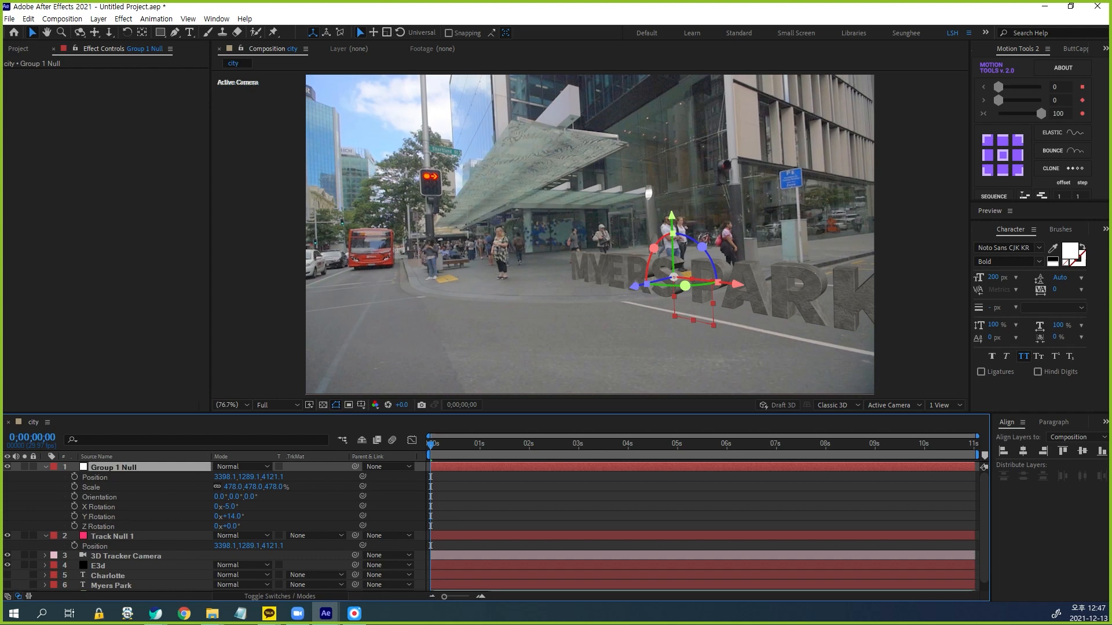
key("ctrl+alt+shift+l")
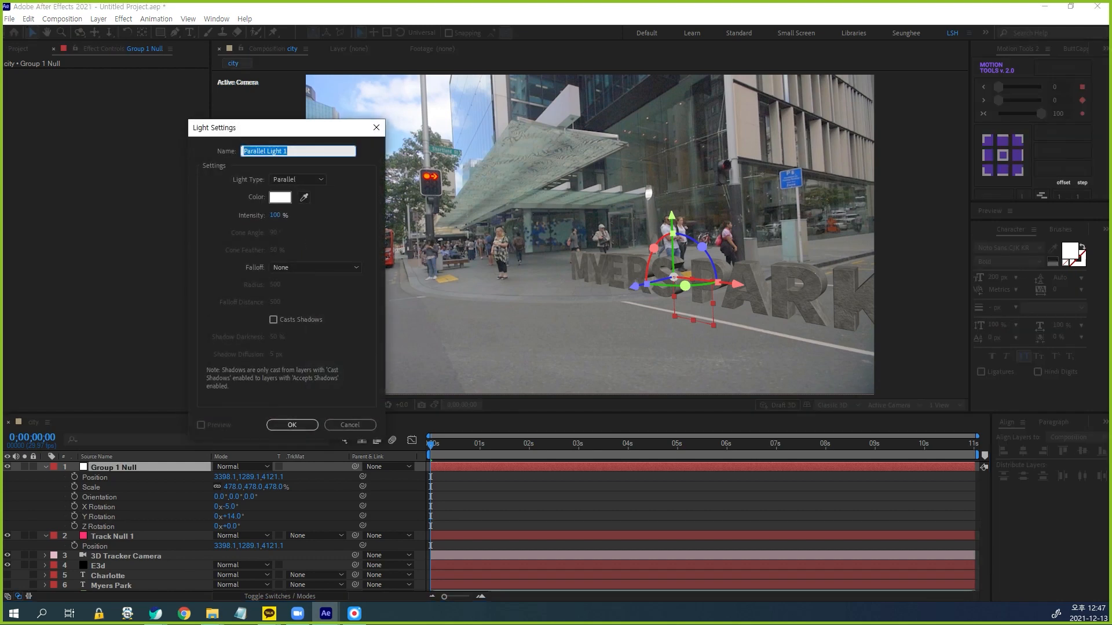
key("Return")
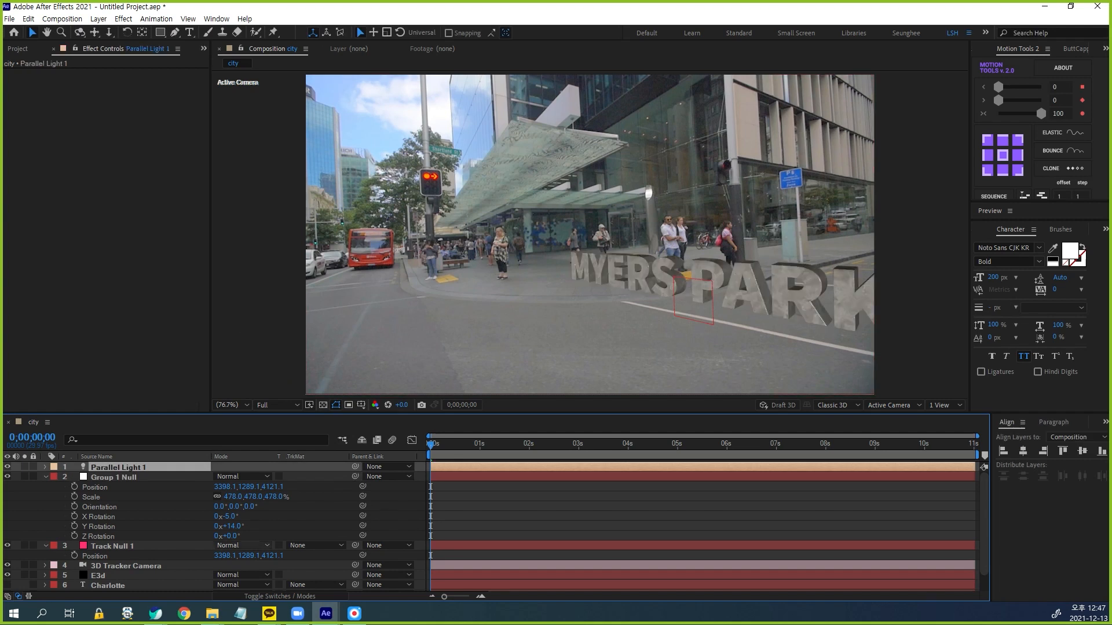
Set the physical environment exposure to 4 in the E3d layer's Element render settings
left_click(98, 575)
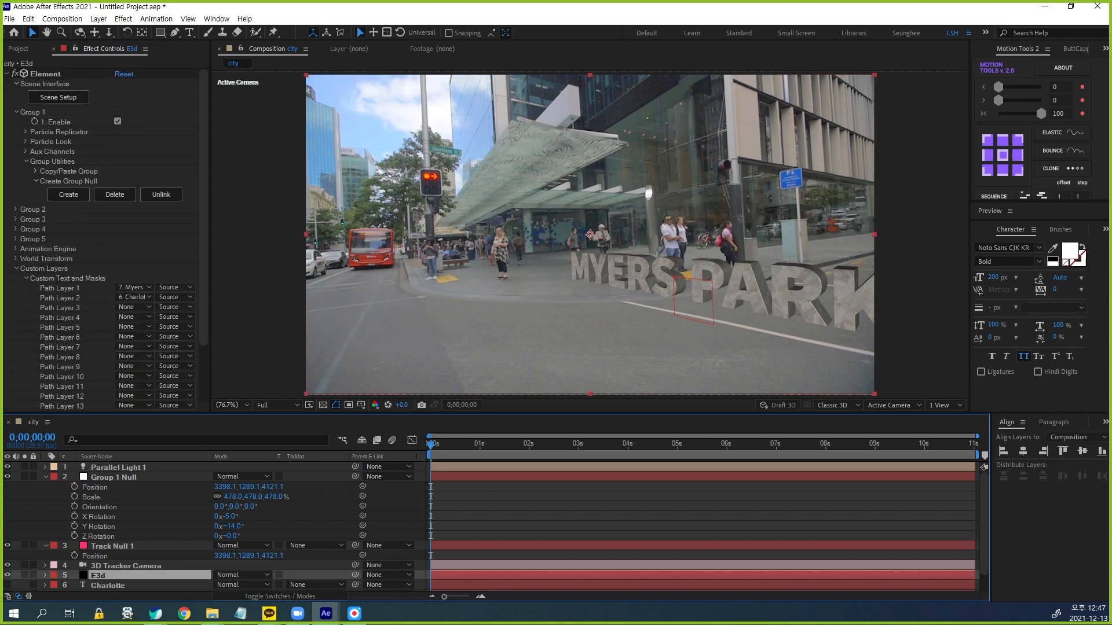
scroll(104, 243, "down", 3)
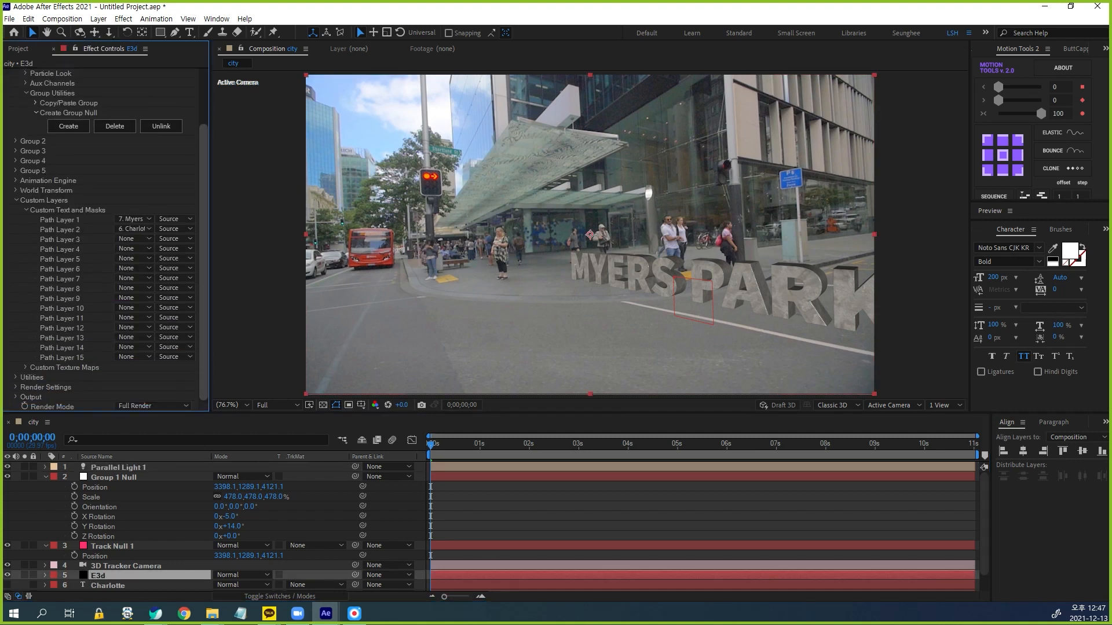
left_click(17, 200)
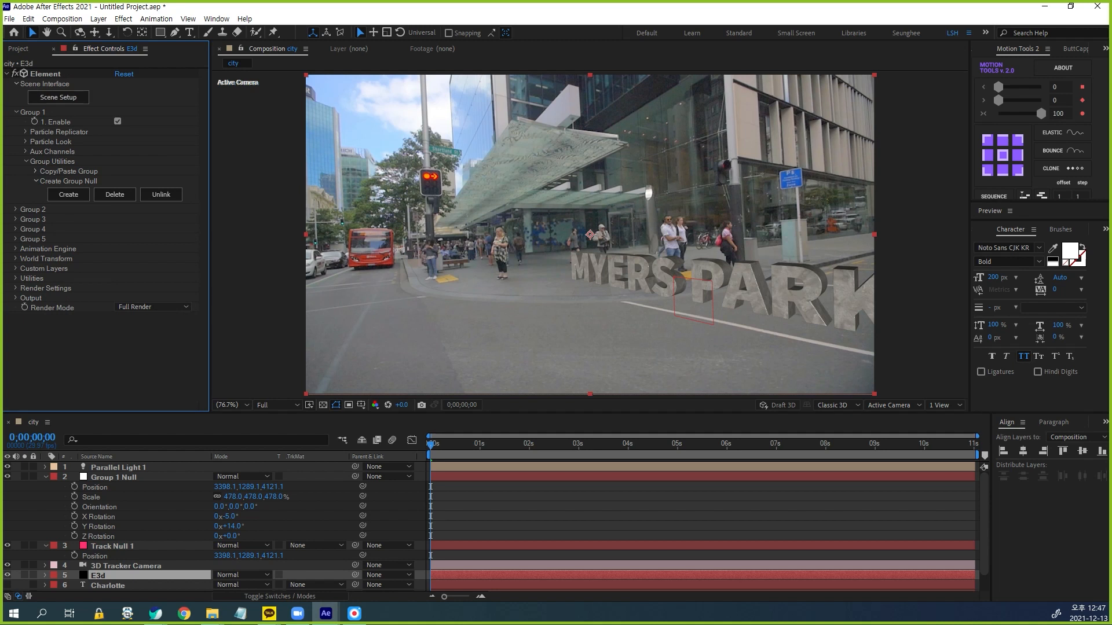
left_click(26, 279)
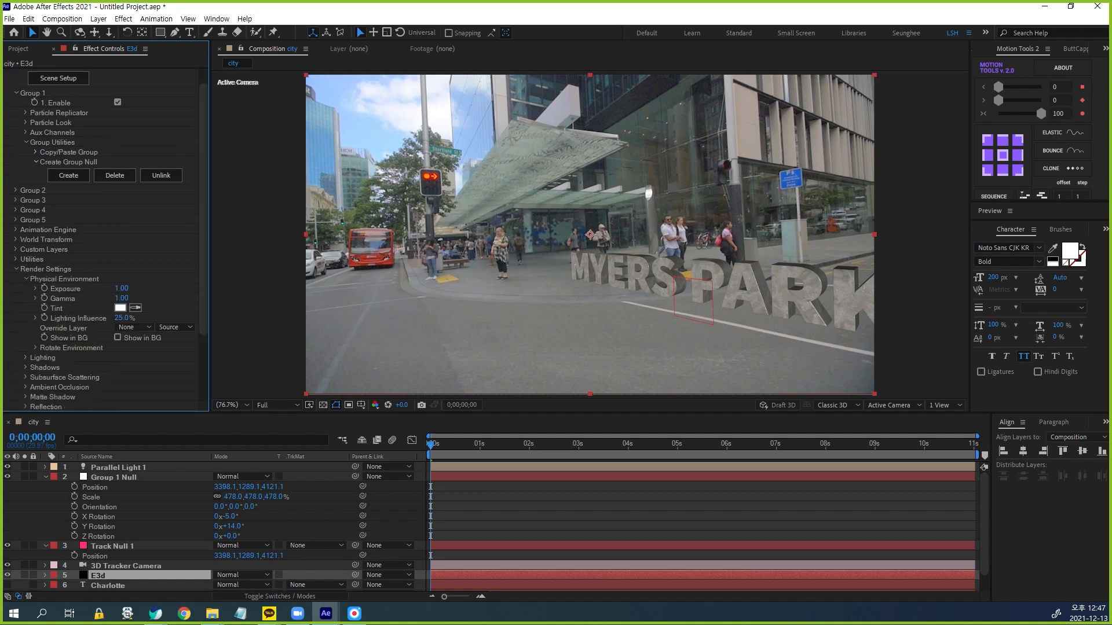
left_click(122, 289)
type("4")
key("Return")
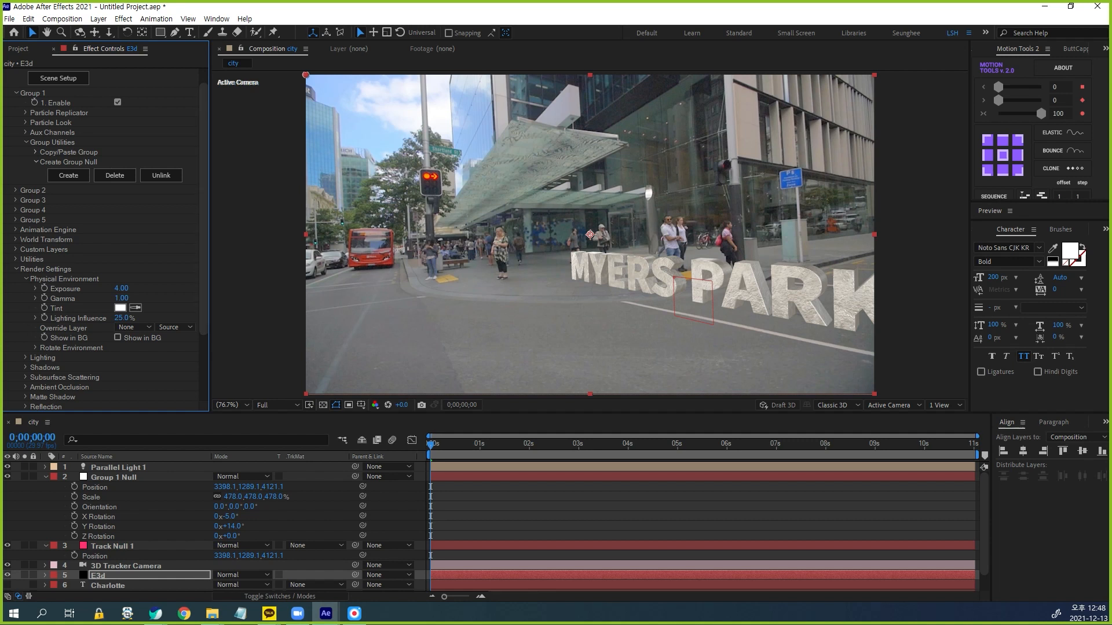
Apply the Spot Blue preset as additional lighting in Element's render settings
left_click(25, 357)
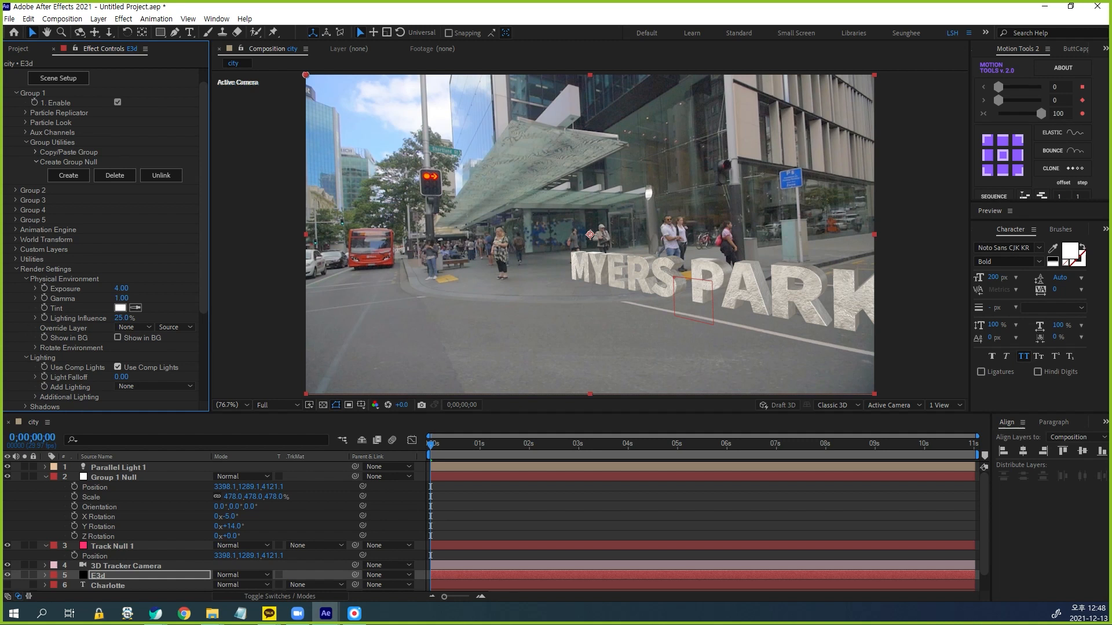
scroll(117, 367, "down", 2)
left_click(154, 334)
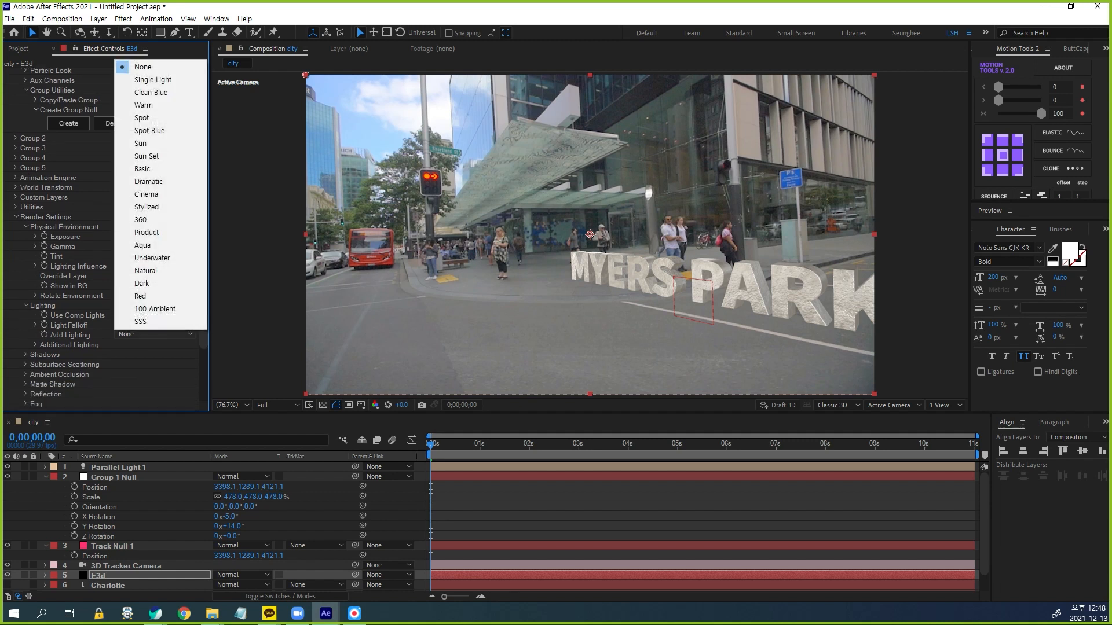
left_click(150, 130)
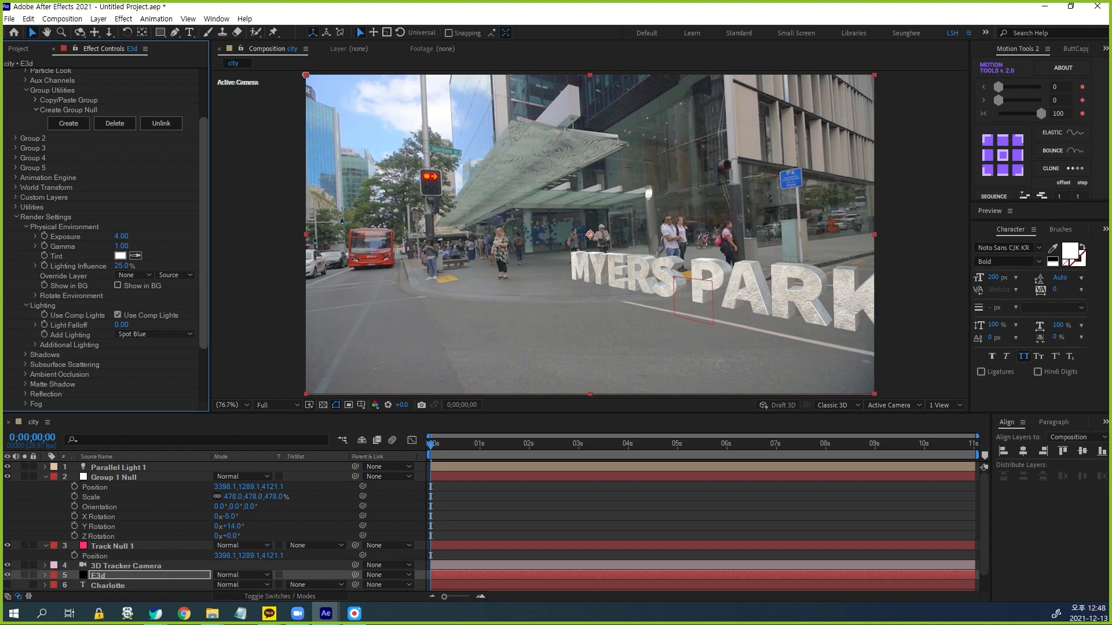
Set Group 1's particle size to 14 in the Particle Look settings of the Element effect
scroll(105, 237, "up", 3)
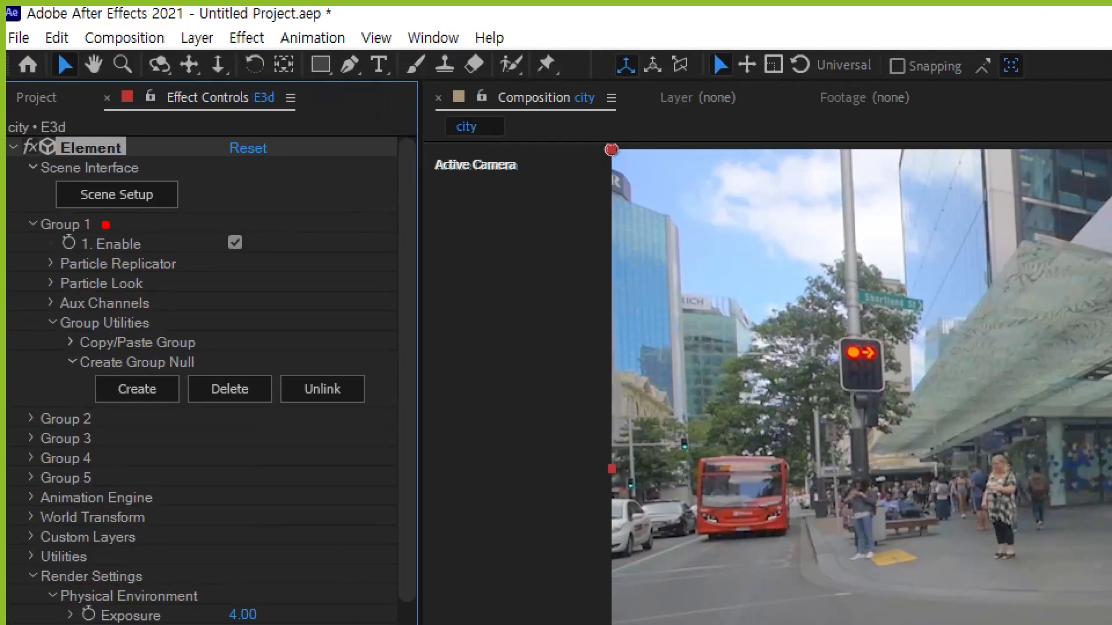
mouse_move(55, 113)
left_mouse_down()
mouse_move(35, 98)
mouse_move(39, 108)
left_mouse_up()
left_click_drag(36, 291, 174, 290)
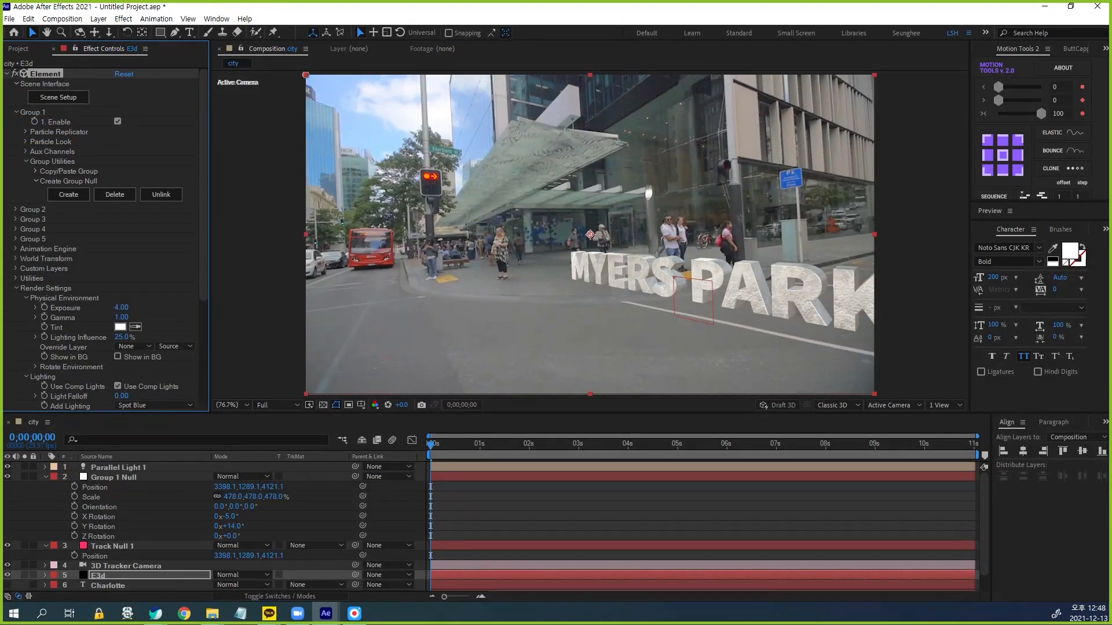
left_click(25, 142)
left_click_drag(124, 151, 146, 151)
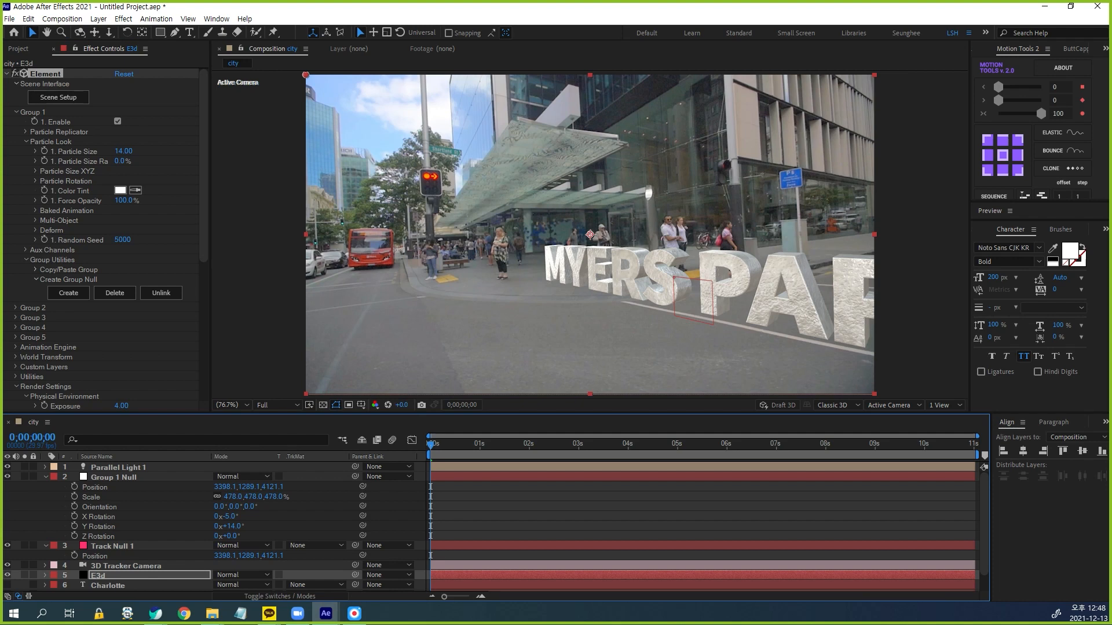
Enable ambient occlusion in SSAO mode for the Element effect and preview the composition
scroll(104, 231, "down", 8)
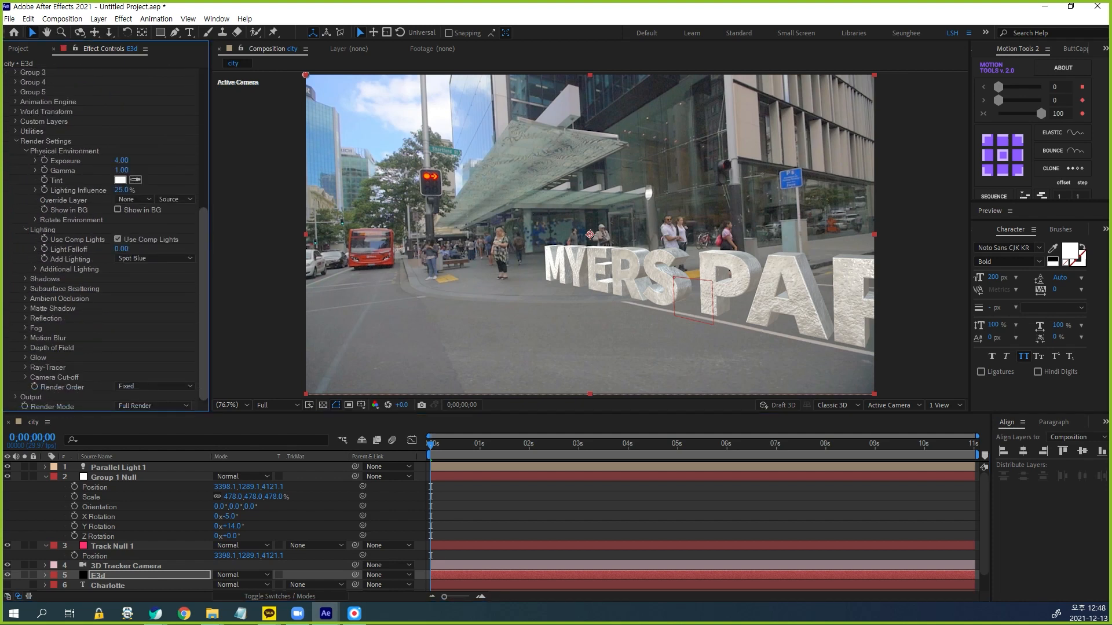
left_click(24, 298)
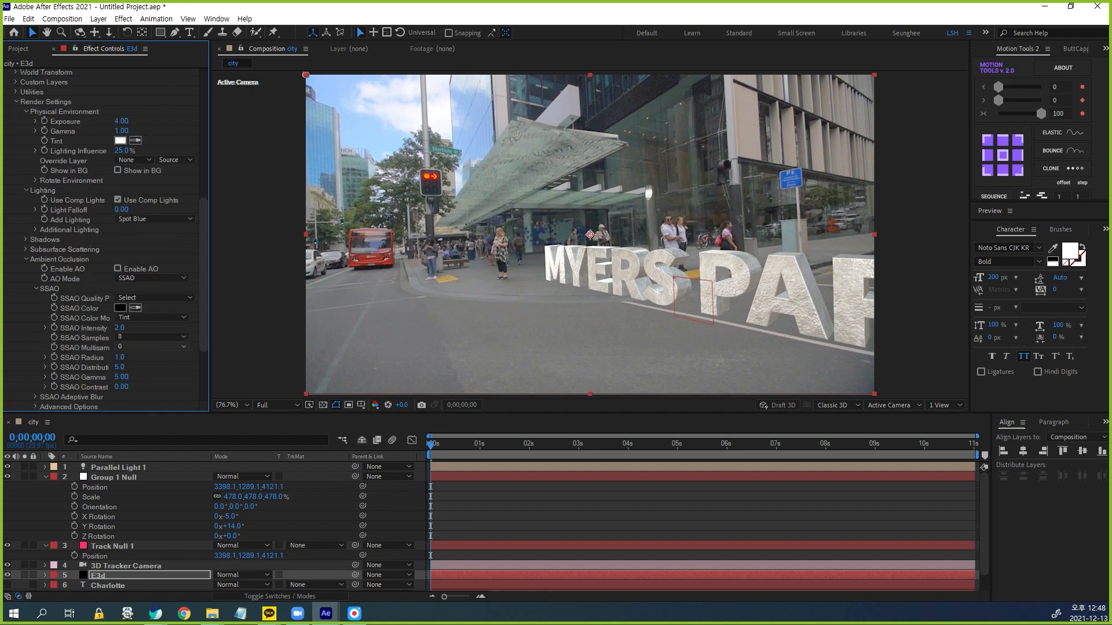
left_click(117, 269)
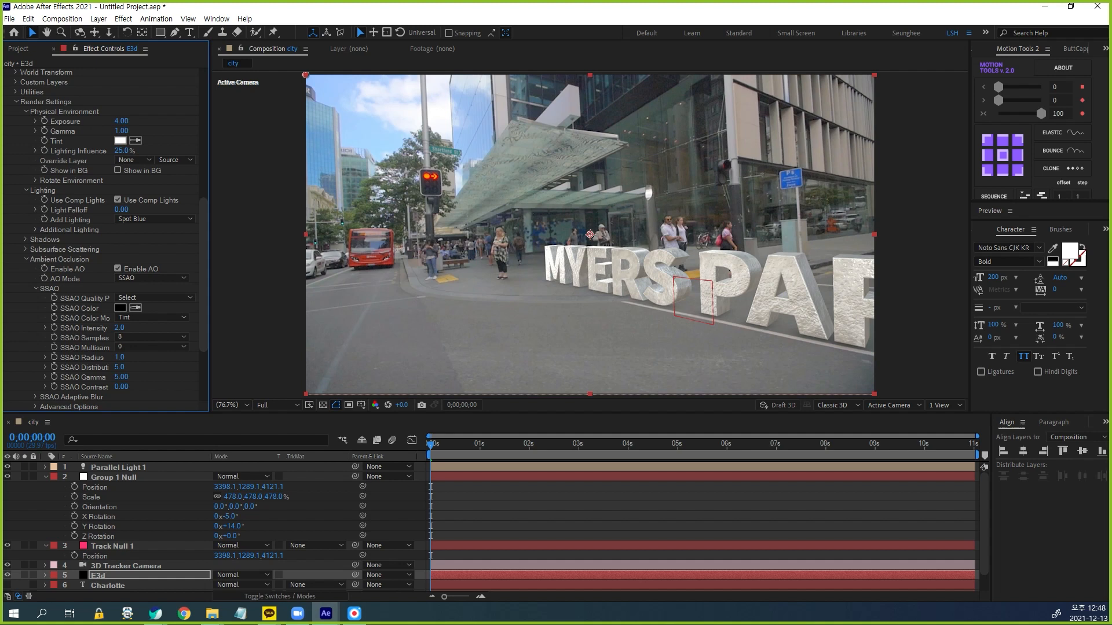
key("space")
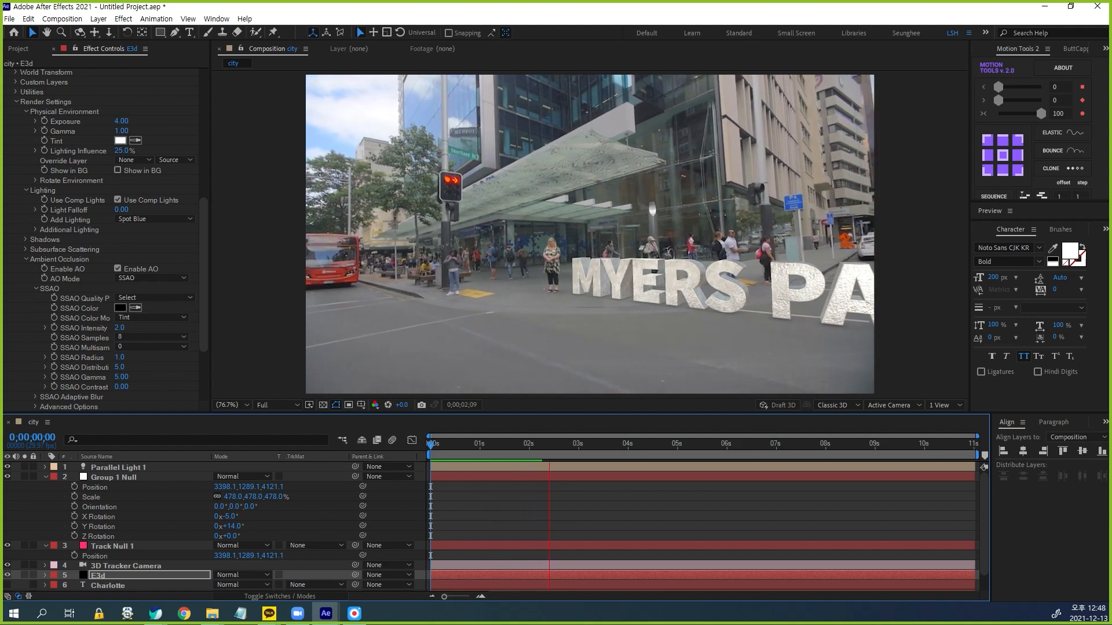
At 0;00;11;00, scale Group 1 Null to 527% and set its X position to 3482.1
left_click_drag(608, 445, 973, 444)
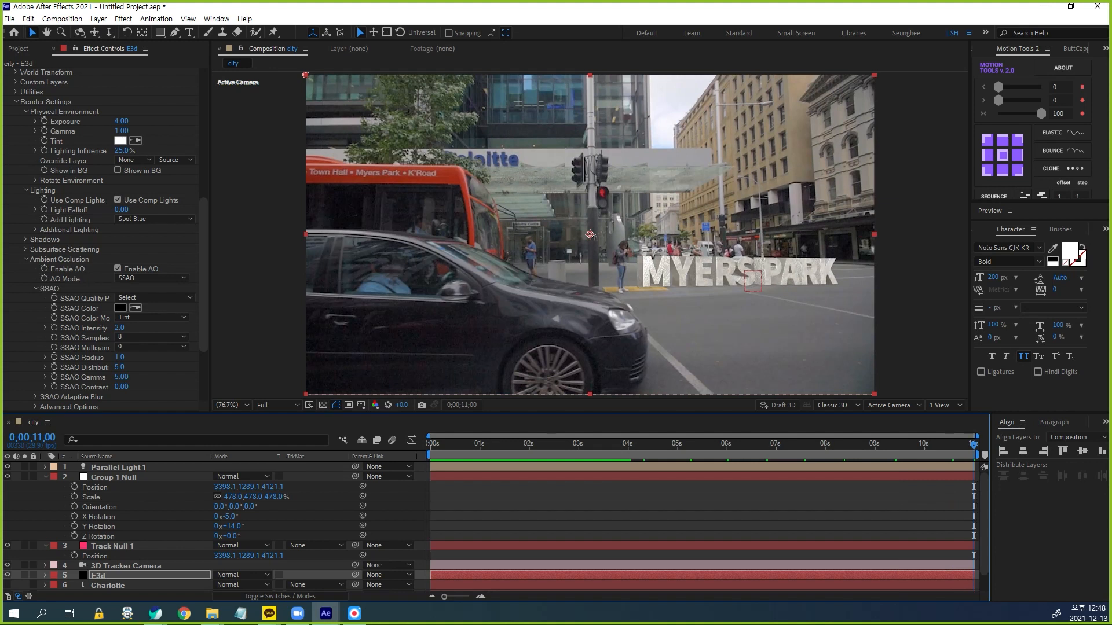
left_click(113, 477)
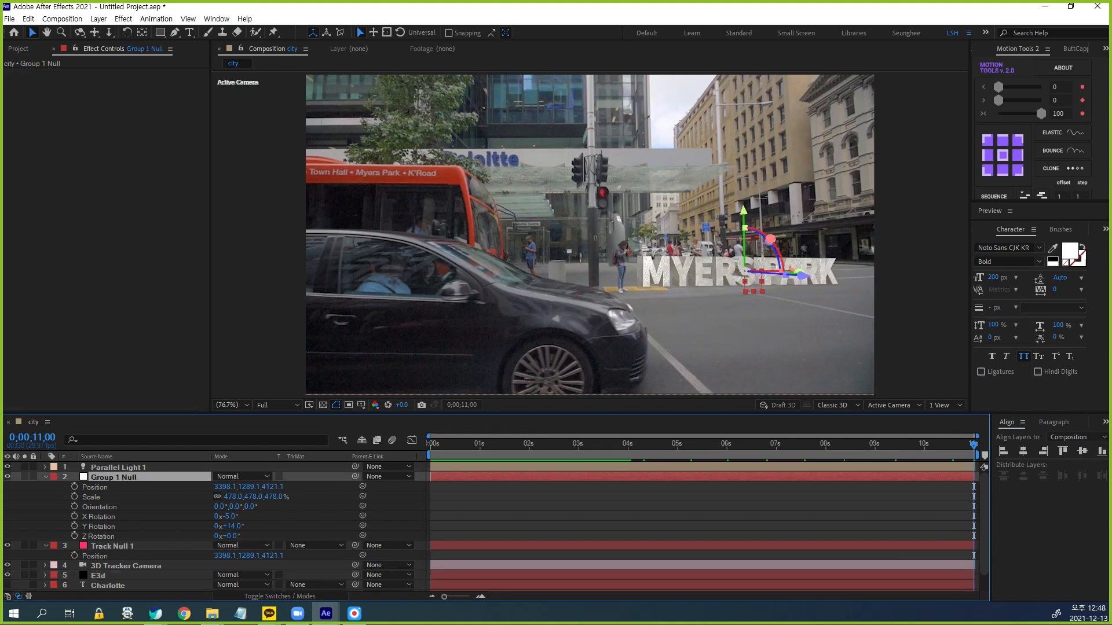
left_click_drag(233, 497, 261, 497)
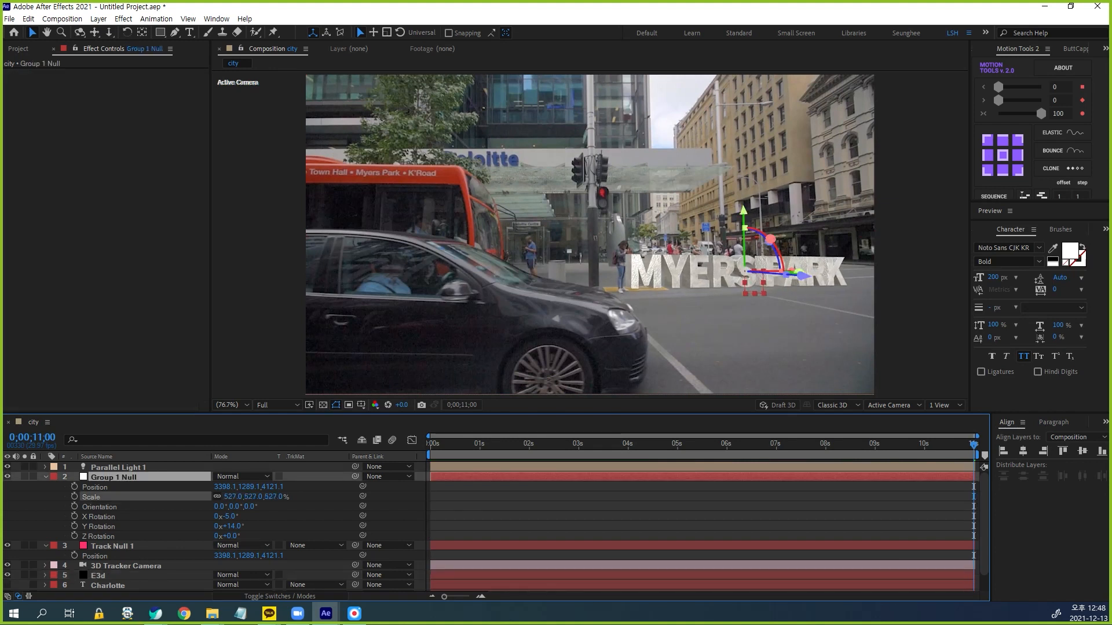
left_click_drag(220, 487, 269, 487)
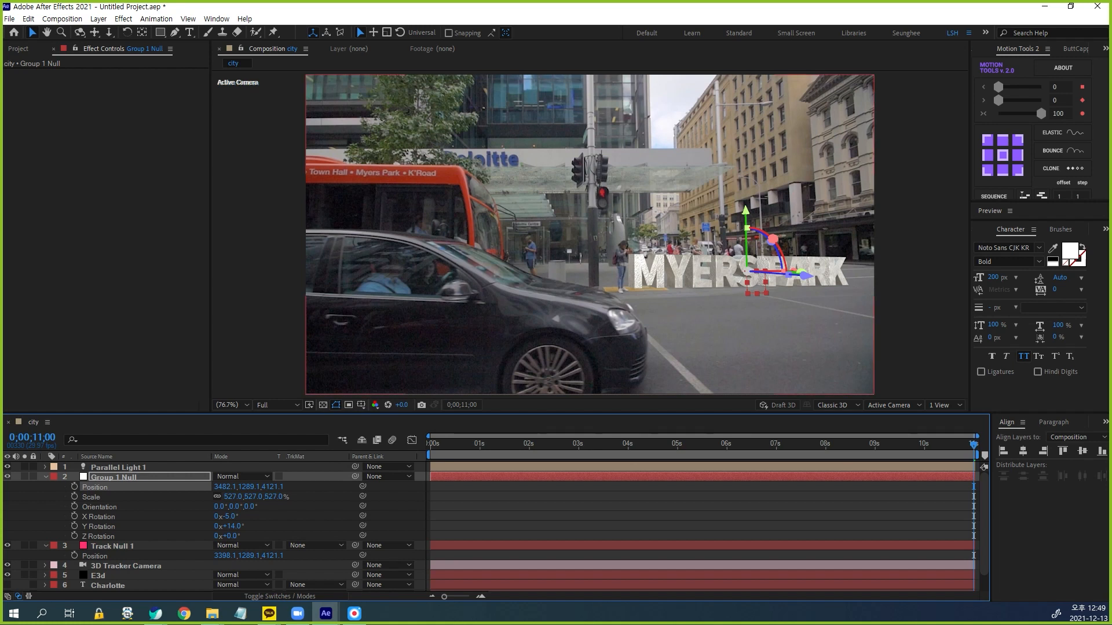
Set Group 1's particle size to 16.90 on the E3d layer and preview the tracked text
left_click(116, 575)
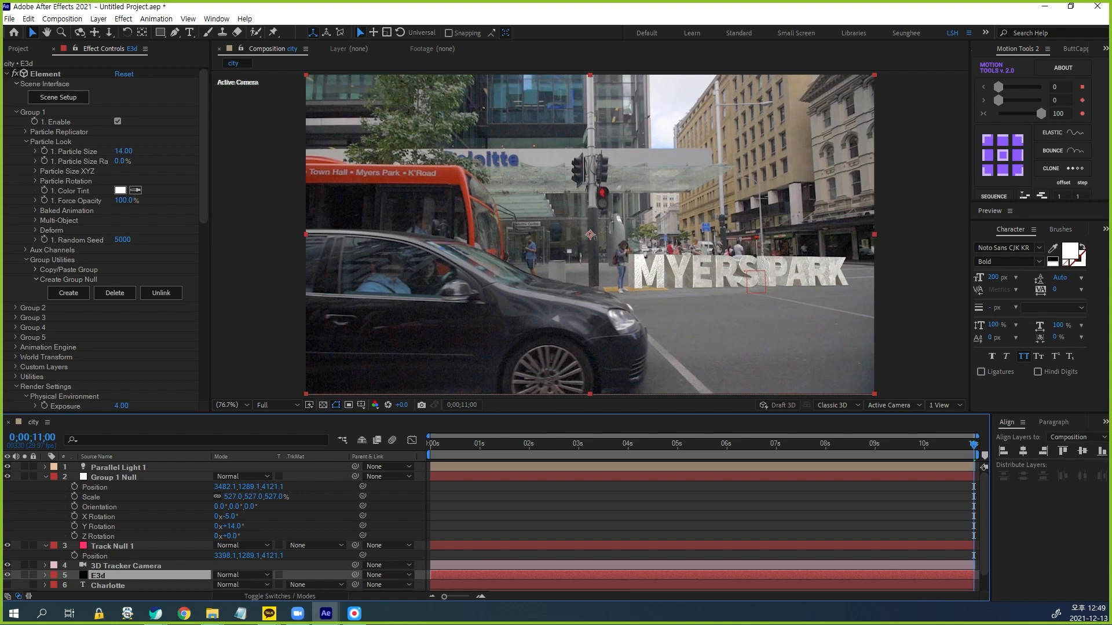
left_click_drag(123, 151, 140, 151)
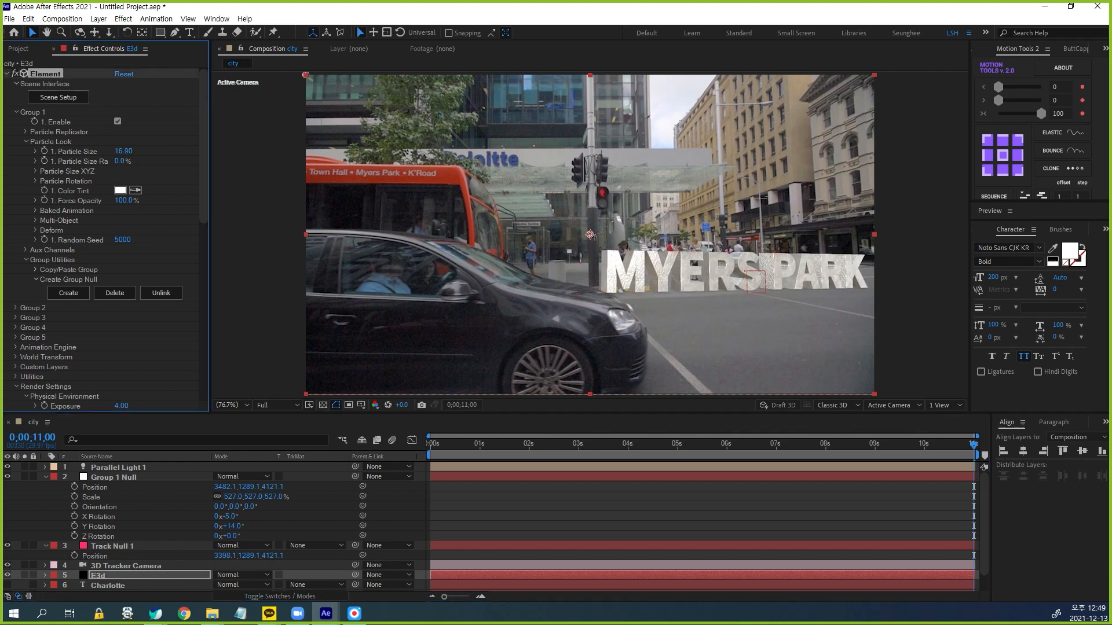
key("space")
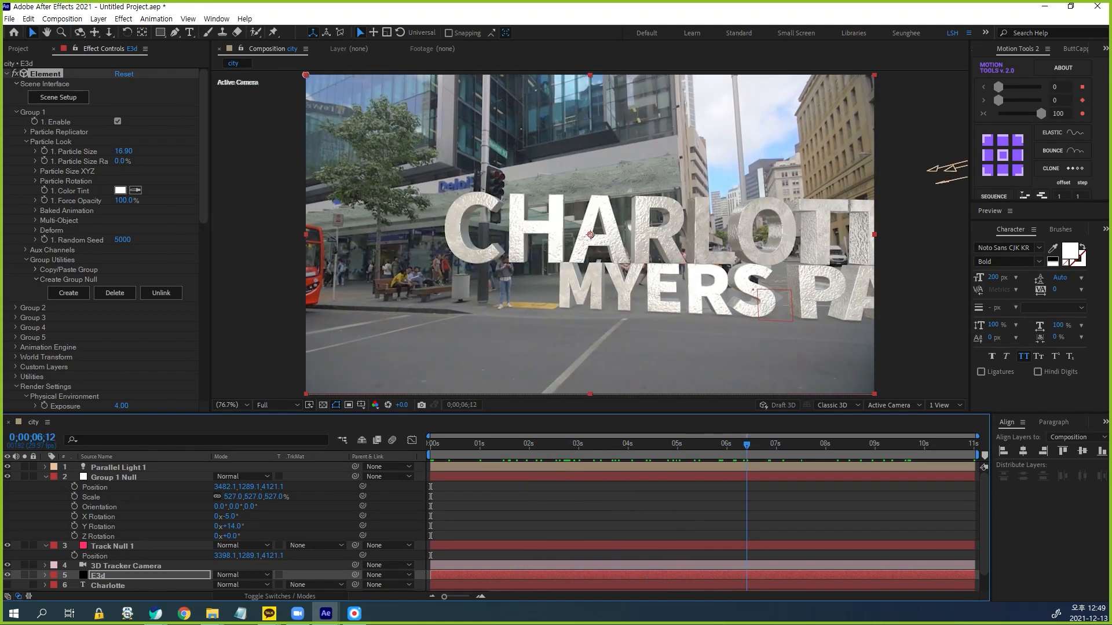
key("space")
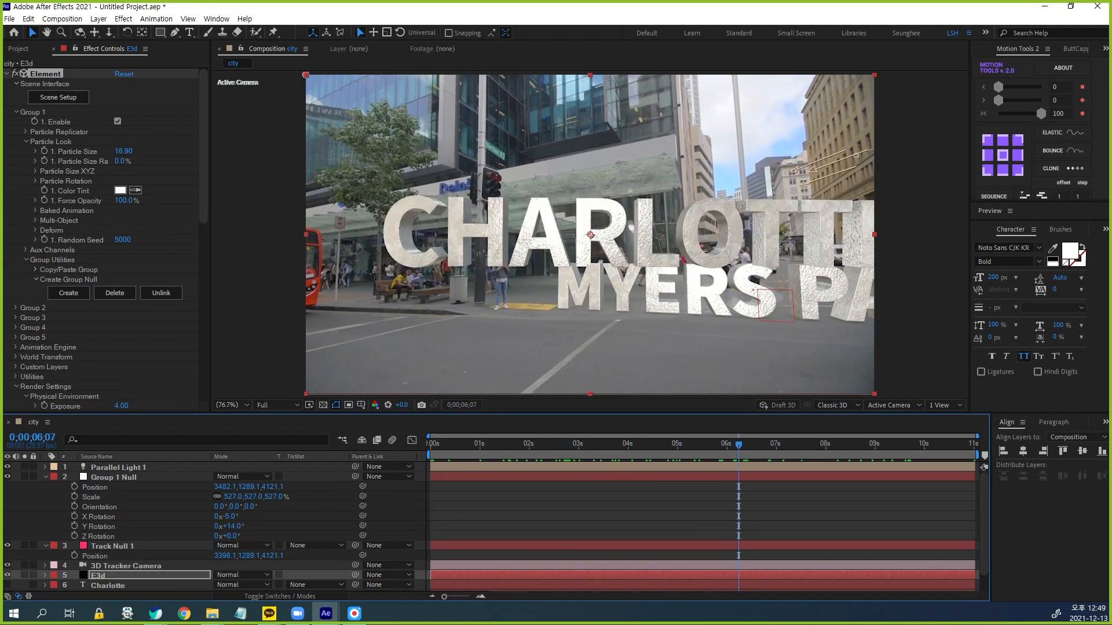
At the first frame, create a null from the city.mp4 camera track point on the glass canopy's upper corner and reveal its position
key("Home")
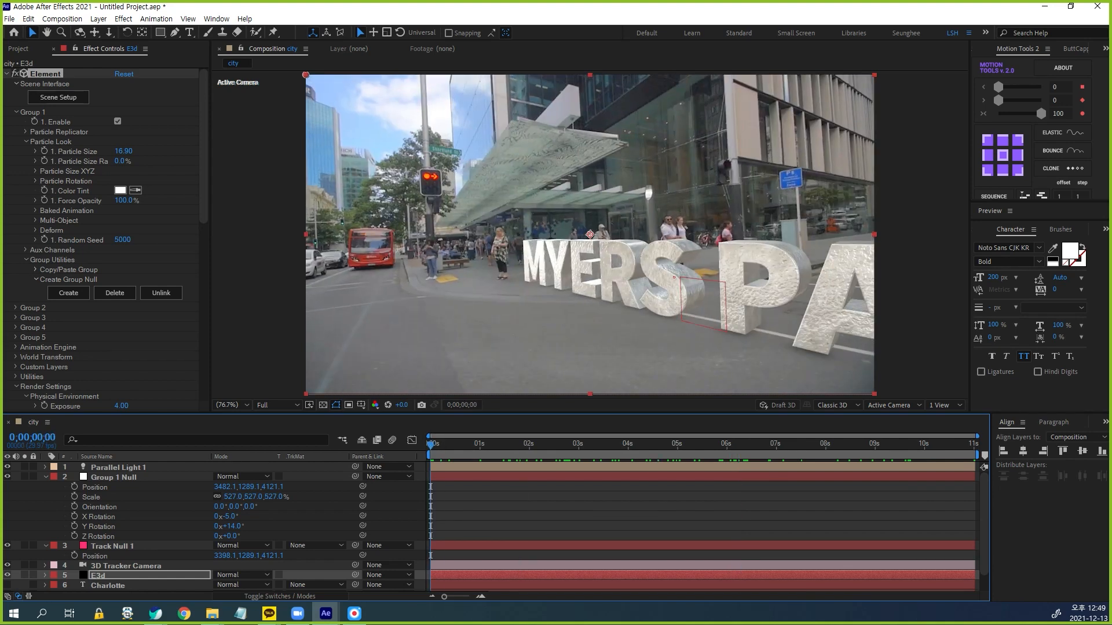
scroll(495, 526, "down", 1)
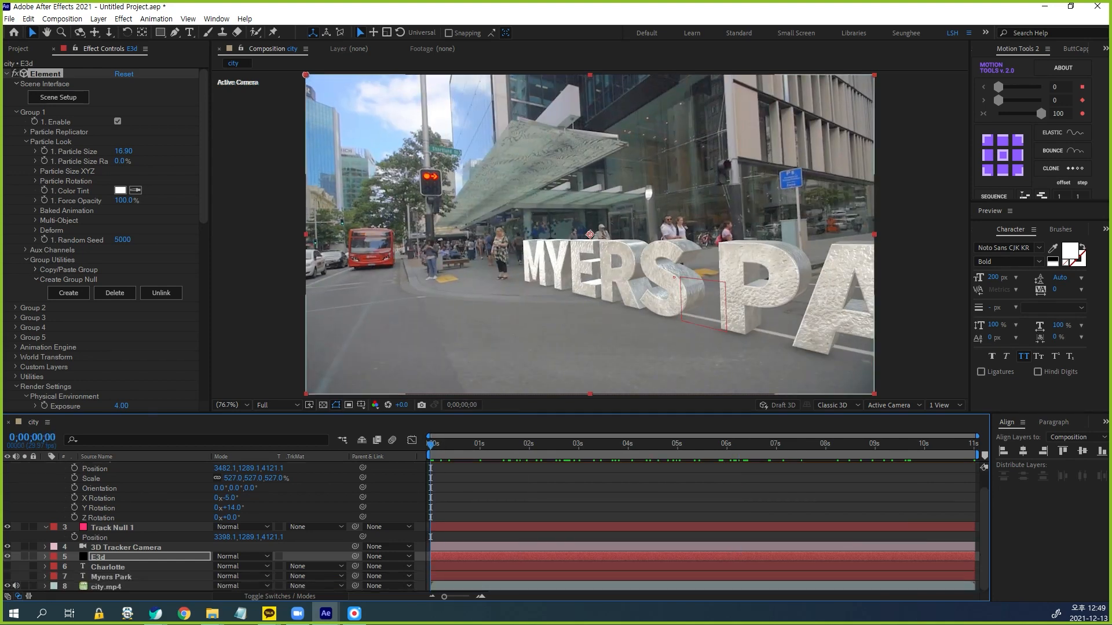
left_click(106, 586)
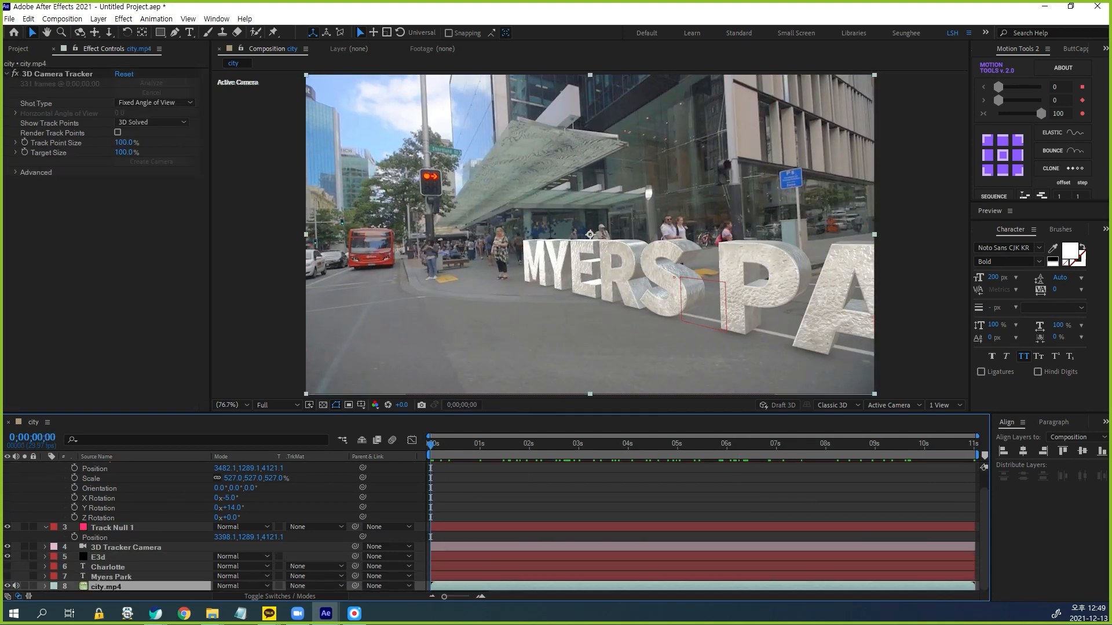
left_click(57, 73)
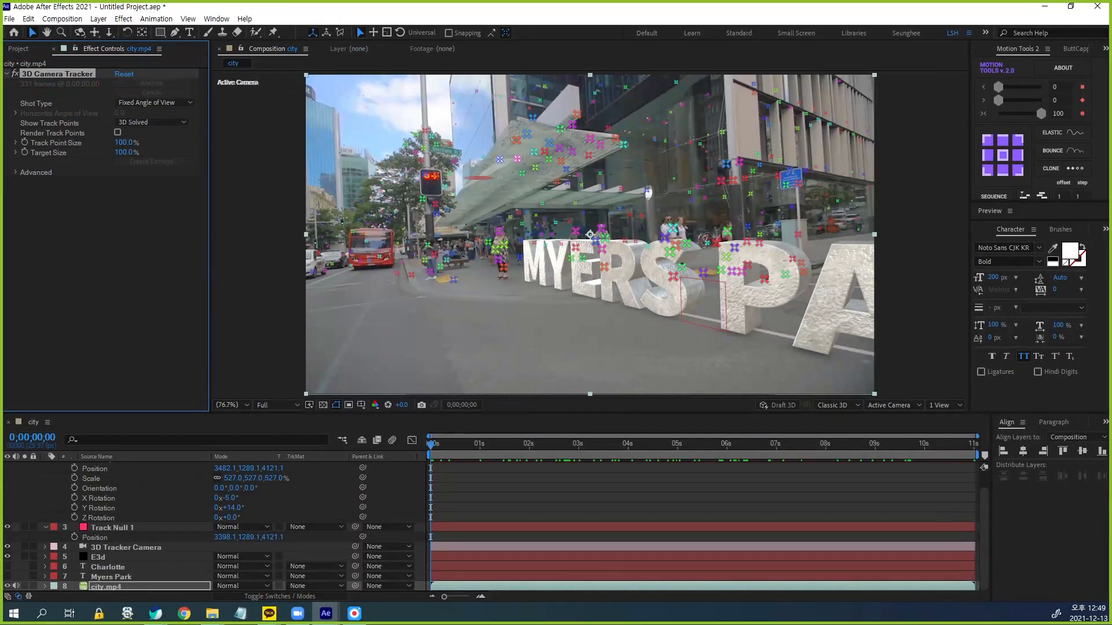
left_click(516, 140)
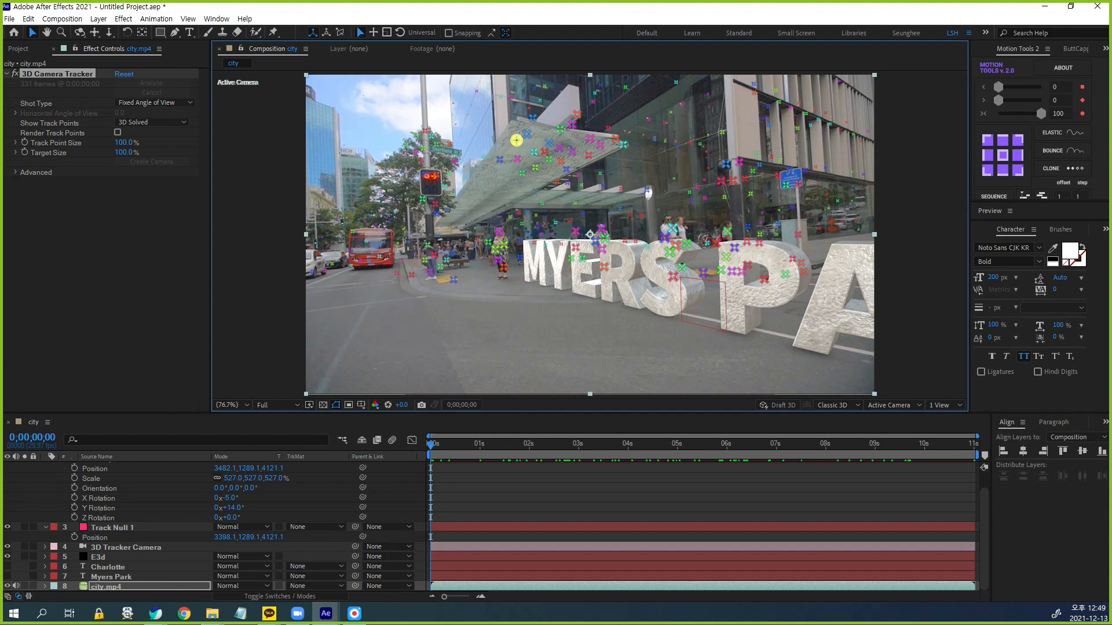
right_click(516, 140)
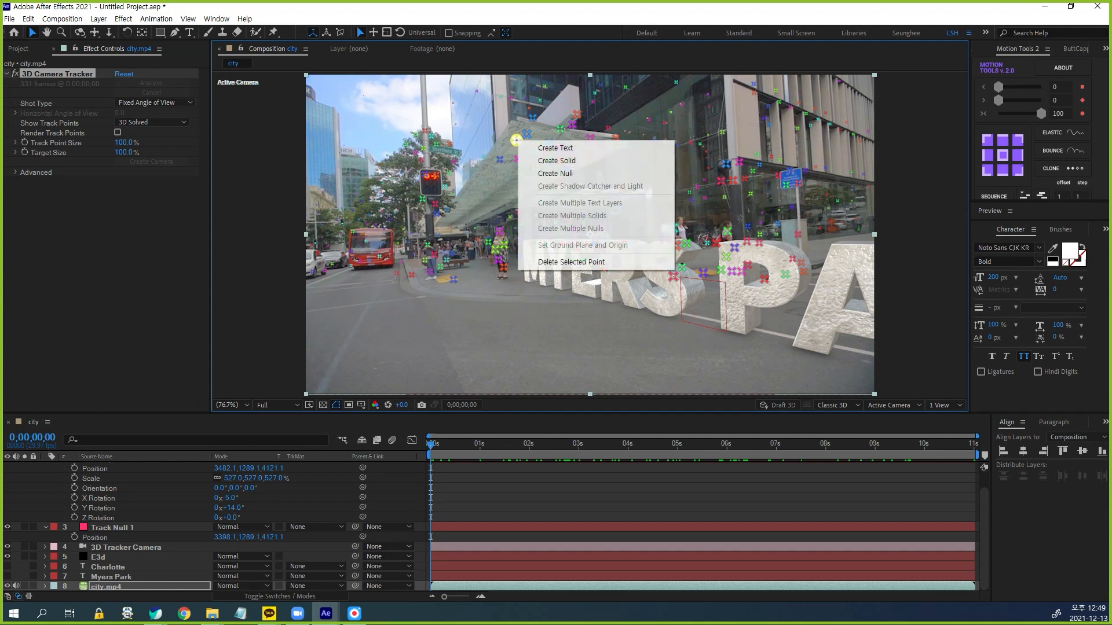
key("Return")
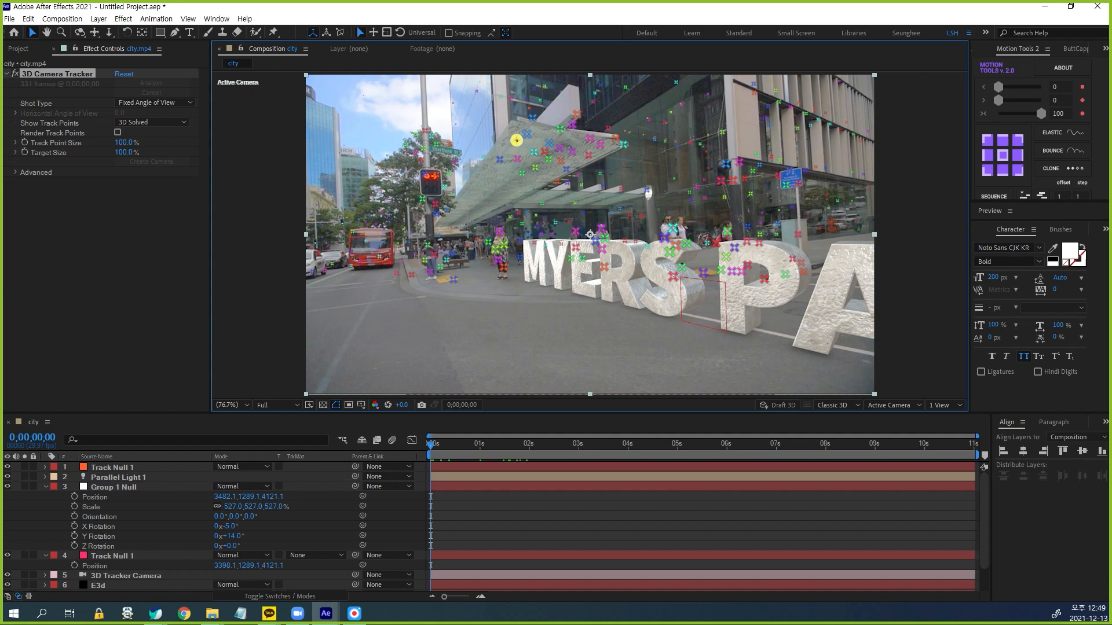
left_click(515, 141)
key("p")
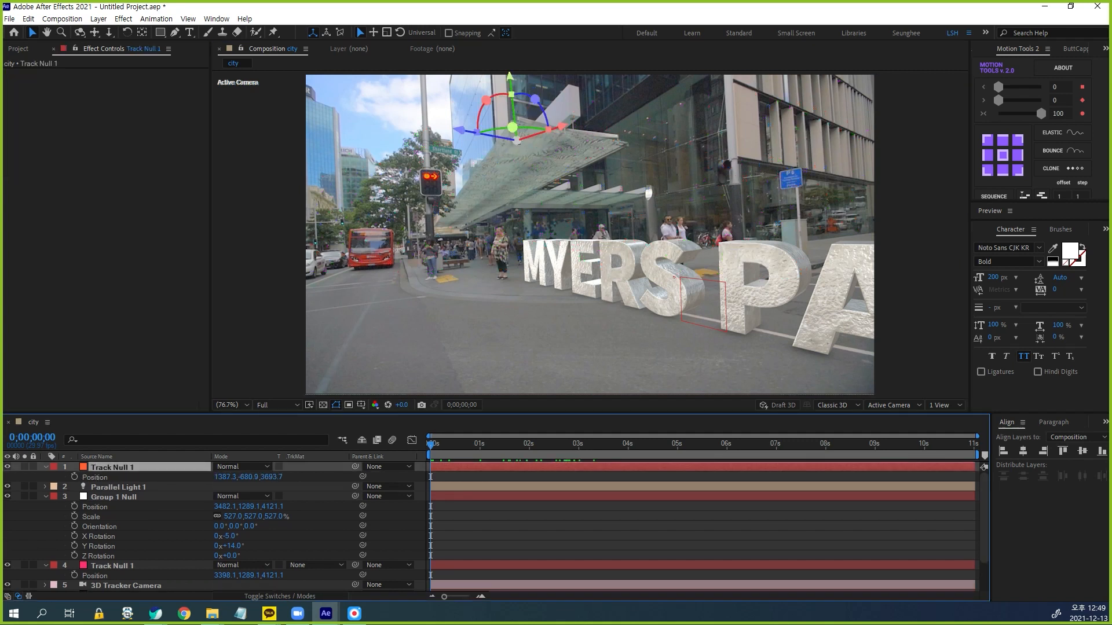
Create a group null for Group 2 in the Element effect on the E3d layer
scroll(209, 521, "down", 3)
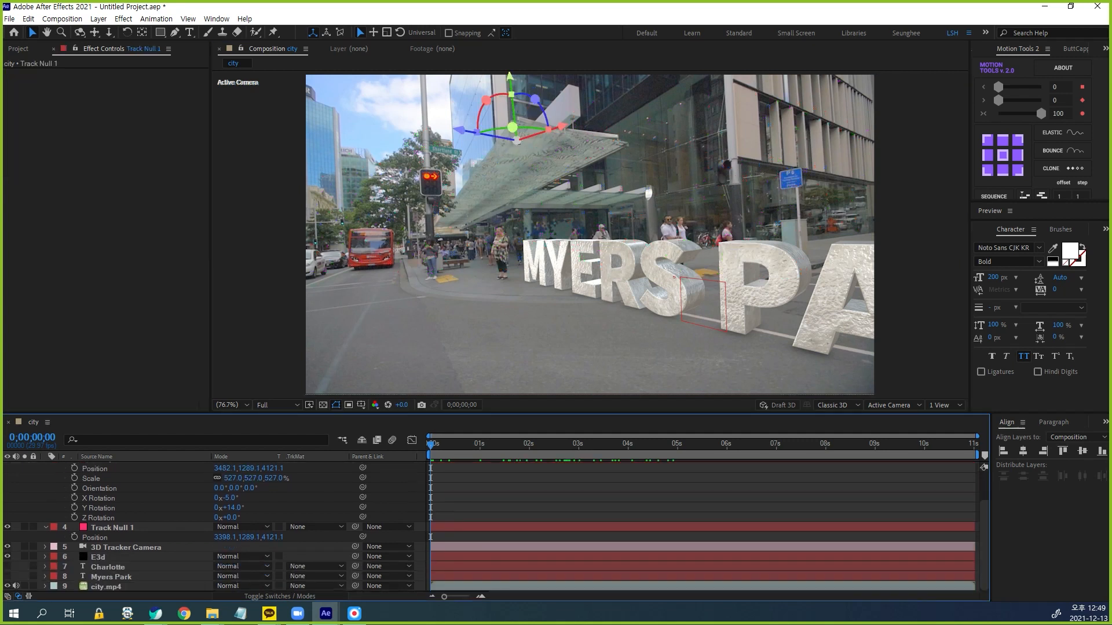
scroll(208, 521, "up", 2)
key("F2")
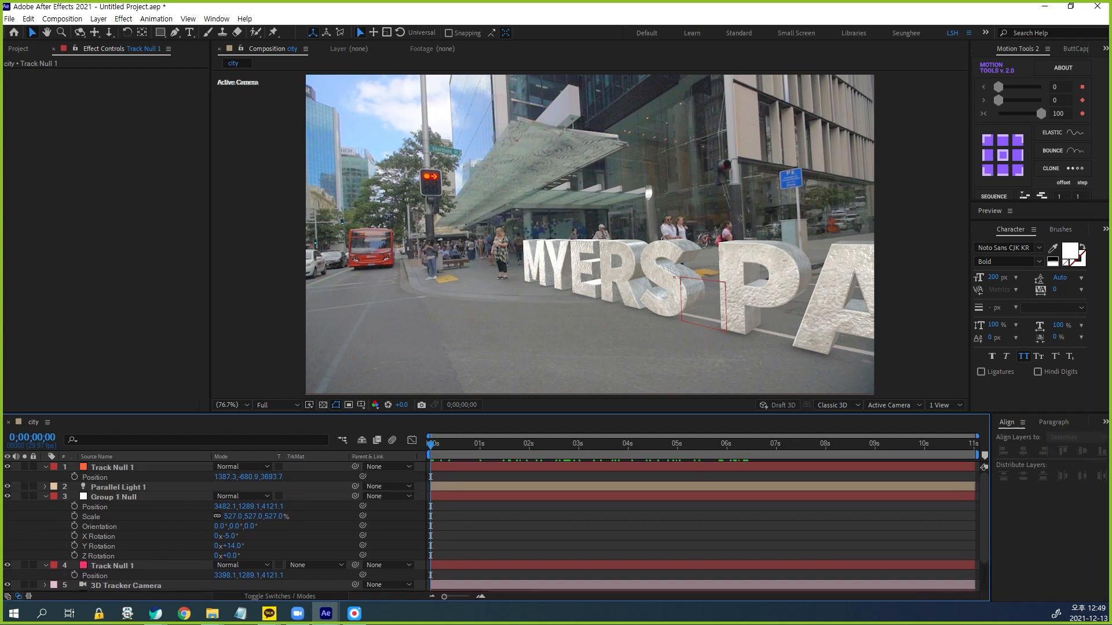
left_click(45, 496)
left_click(98, 536)
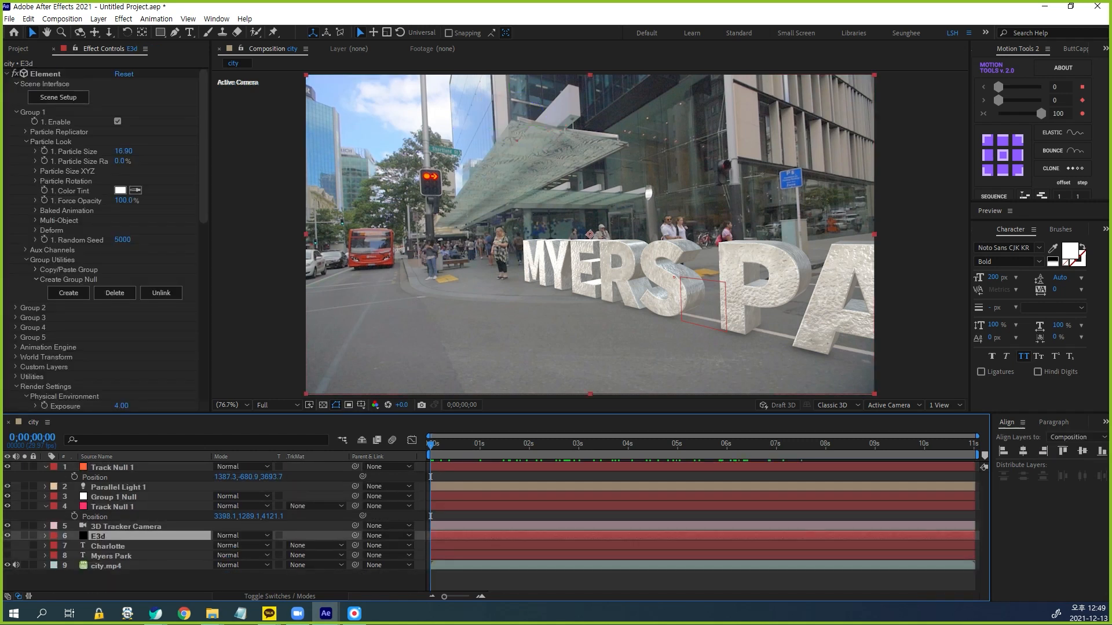
left_click(15, 307)
scroll(104, 232, "down", 3)
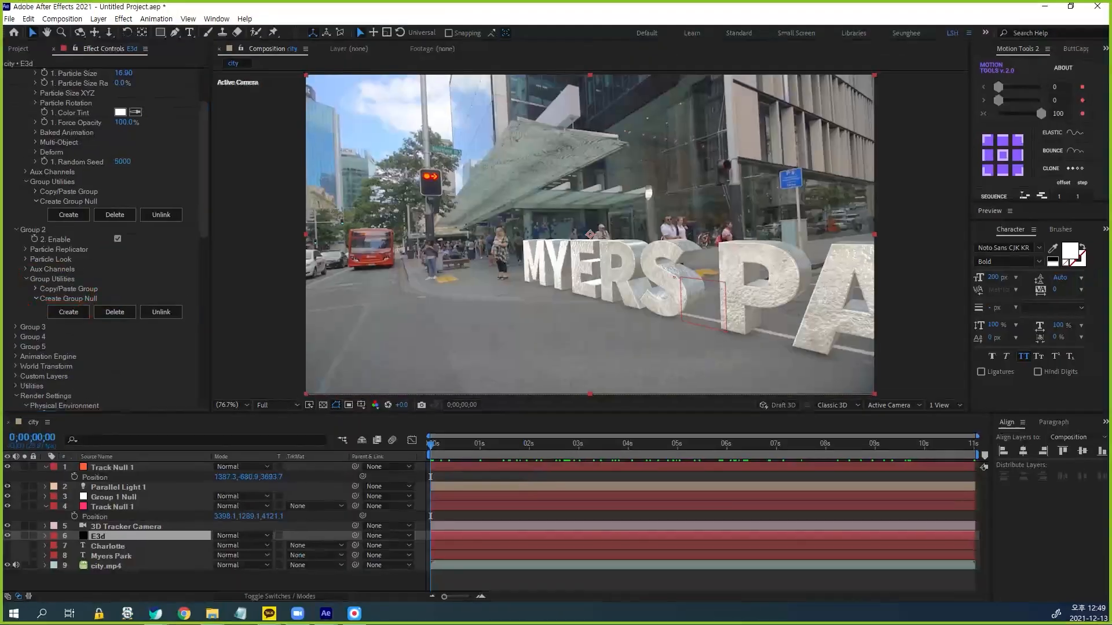
left_click(68, 312)
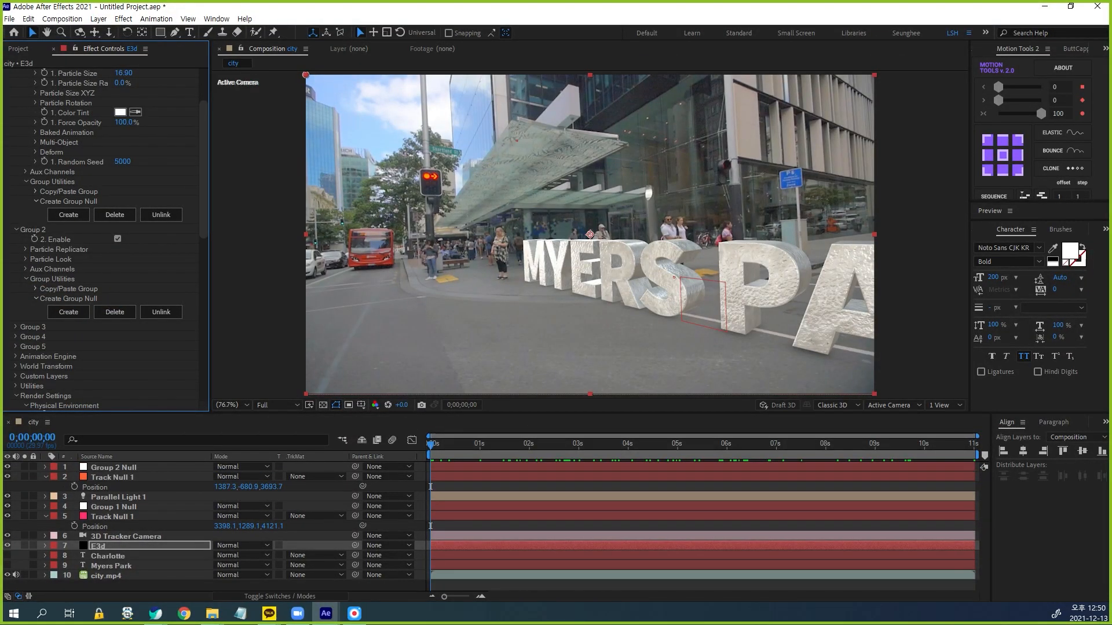
Copy the position of the new canopy Track Null onto Group 2 Null
left_click(112, 477)
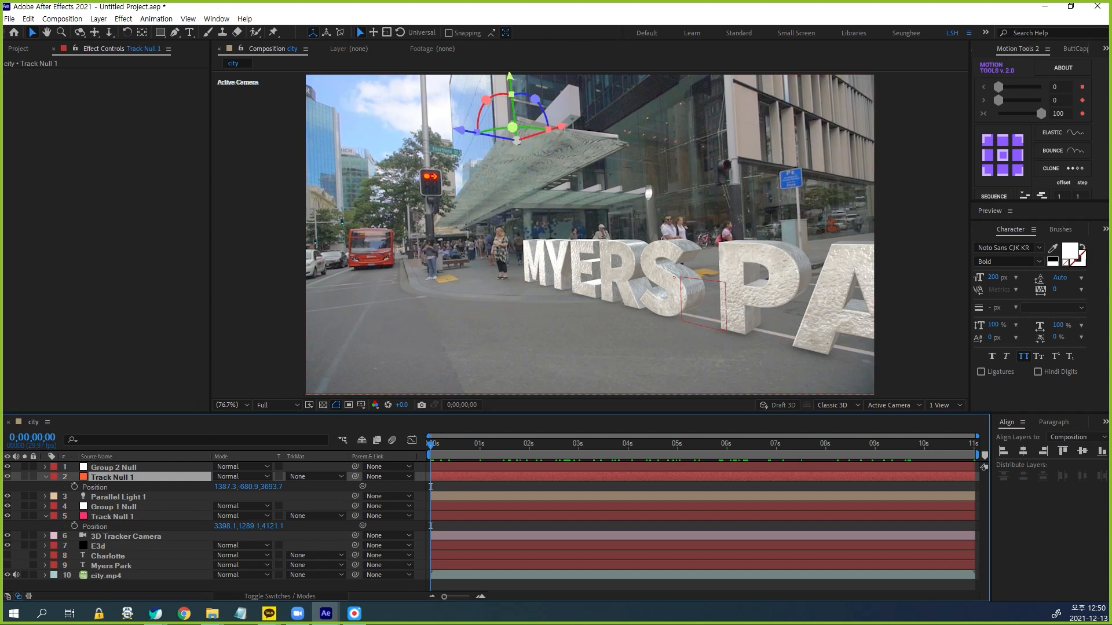
key("Return")
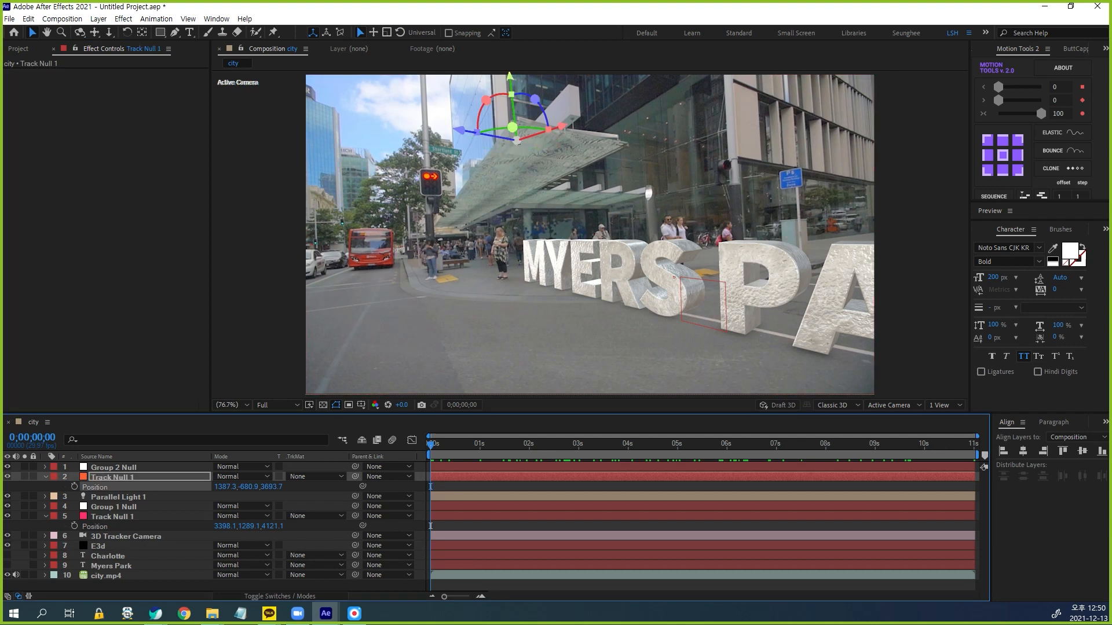
left_click(113, 467)
key("p")
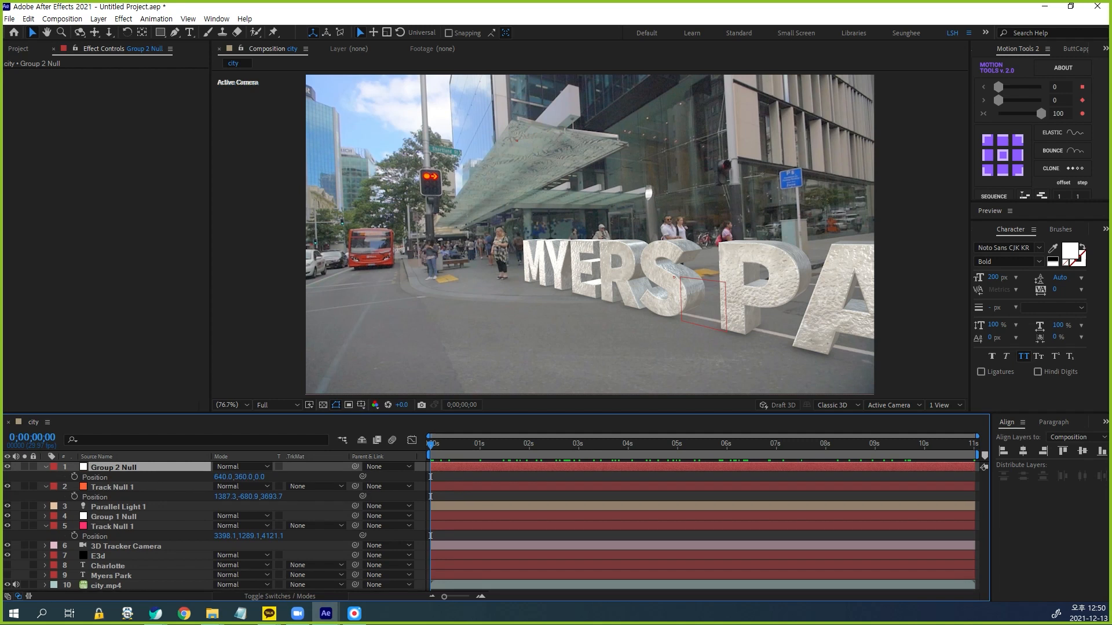
key("Return")
key("ctrl+v")
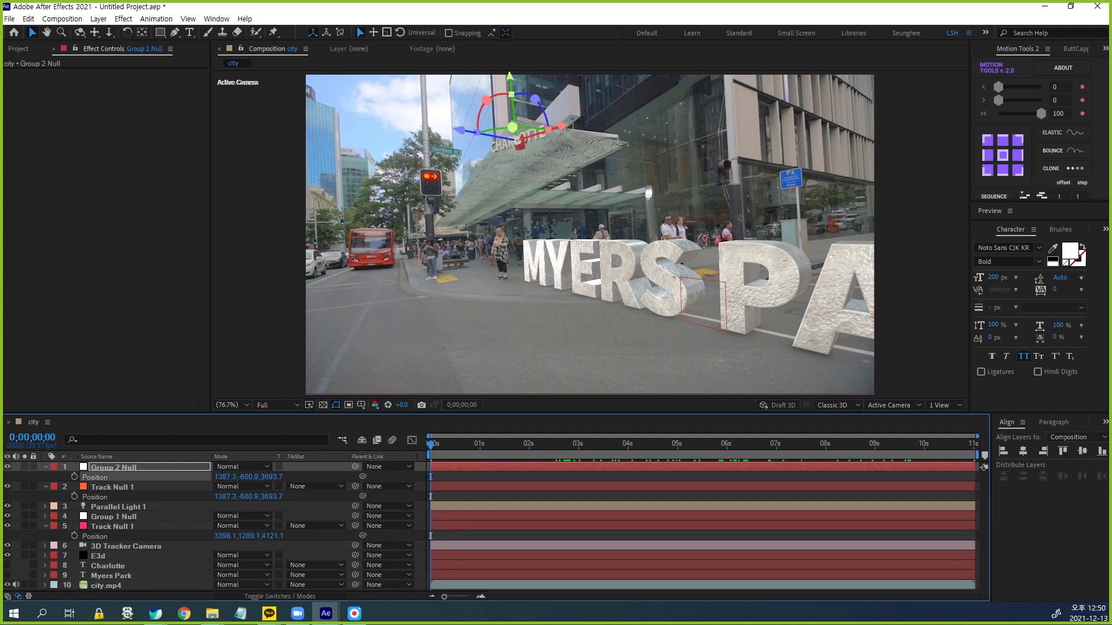
Scale Group 2 Null to 191% and set its Y rotation to 19° and Z rotation to -4°
key("shift+s")
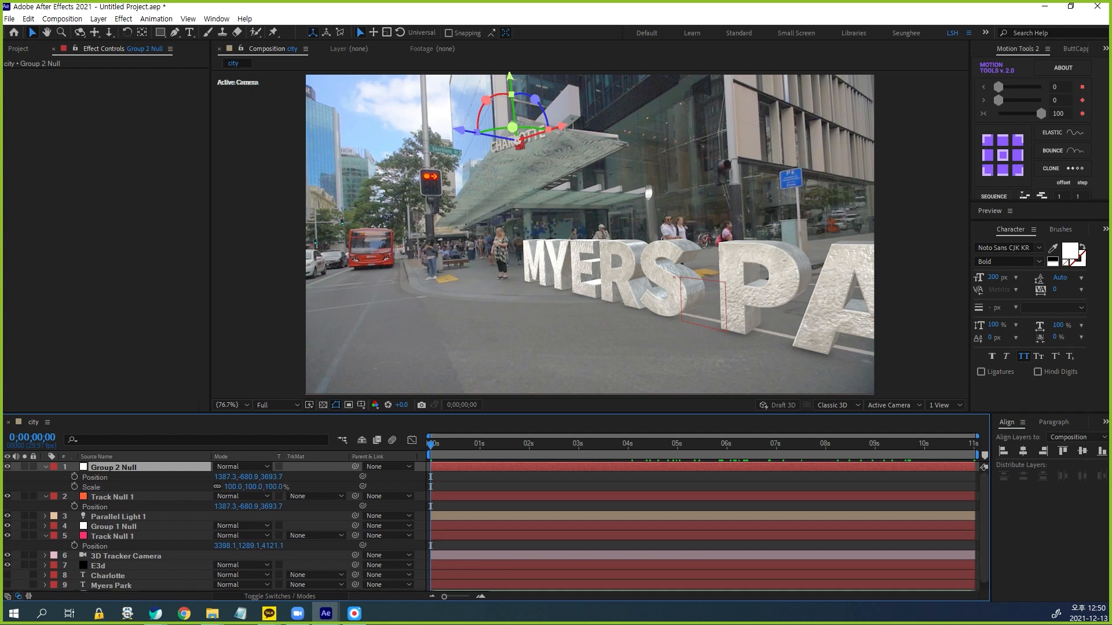
key("shift+r")
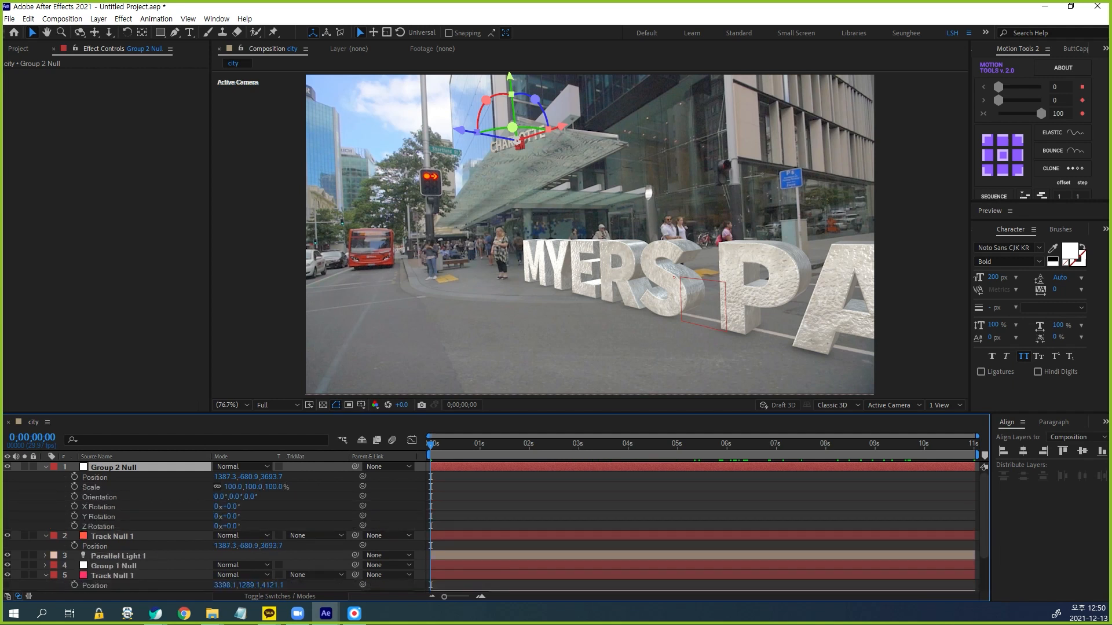
left_click_drag(253, 487, 305, 487)
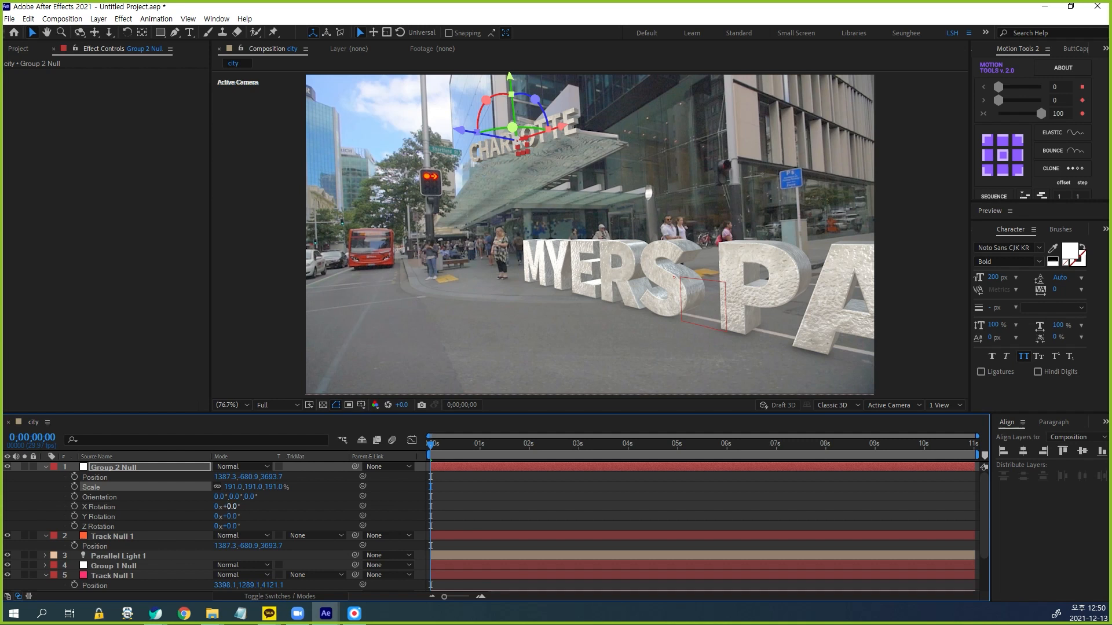
mouse_move(230, 506)
left_mouse_down()
mouse_move(241, 517)
mouse_move(229, 526)
left_mouse_up()
key("ctrl+z")
At 0;00;06;21, move Group 2 Null to position 622.3, -1205.9, 3693.7 and scale it to 288%
left_click_drag(430, 444, 761, 445)
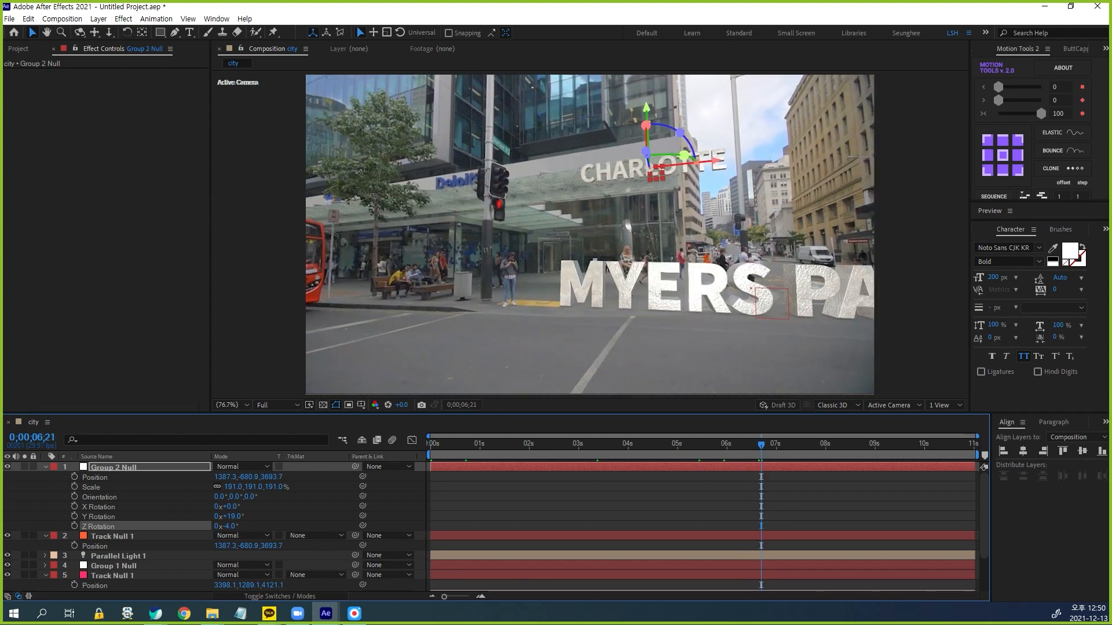
left_click_drag(248, 477, 54, 477)
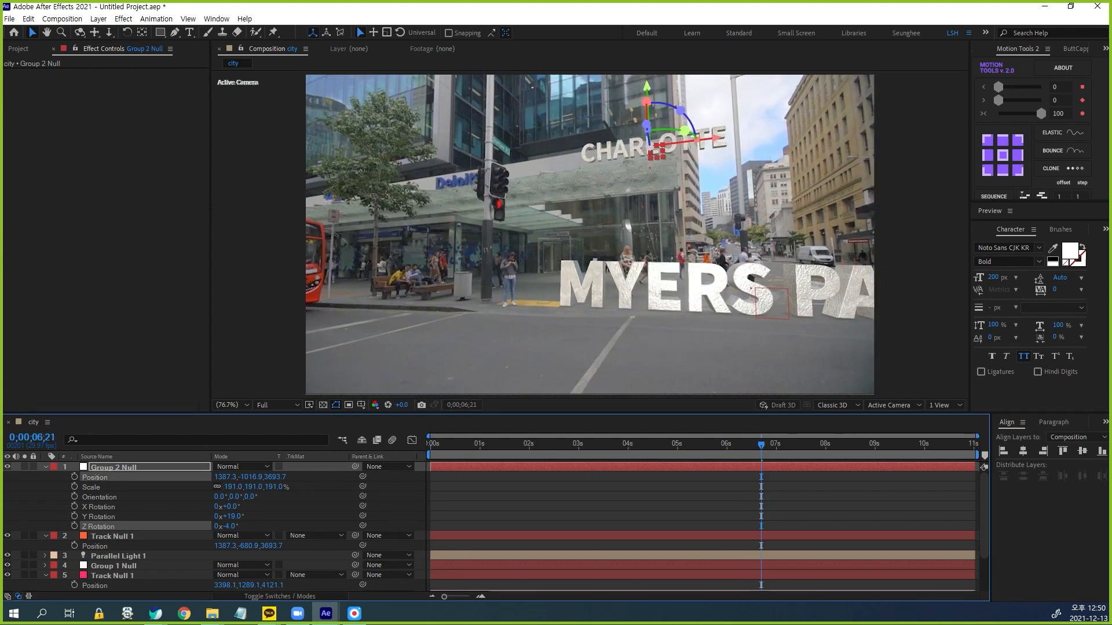
left_click_drag(225, 477, 296, 477)
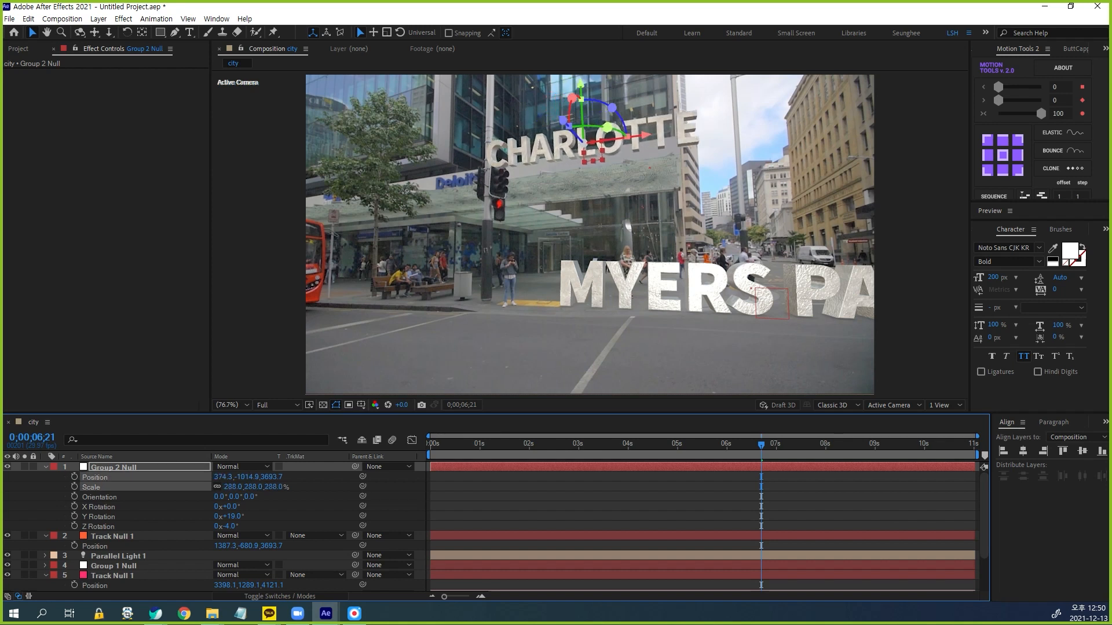
left_click(246, 477)
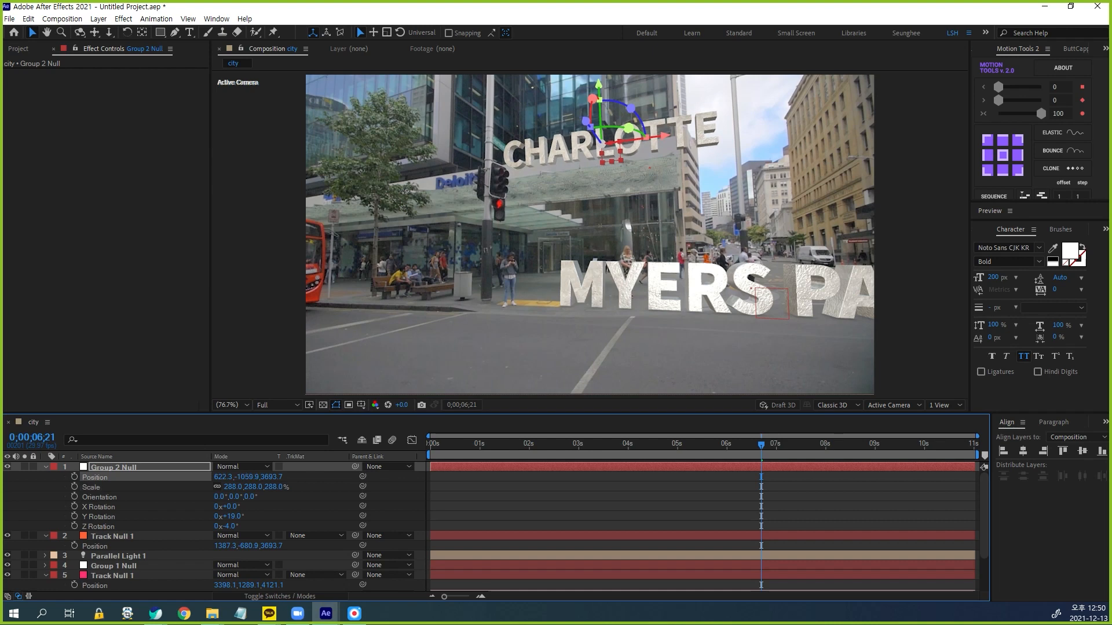
Preview the composition from the first frame to check how the CHARLOTTE title follows the building
key("Home")
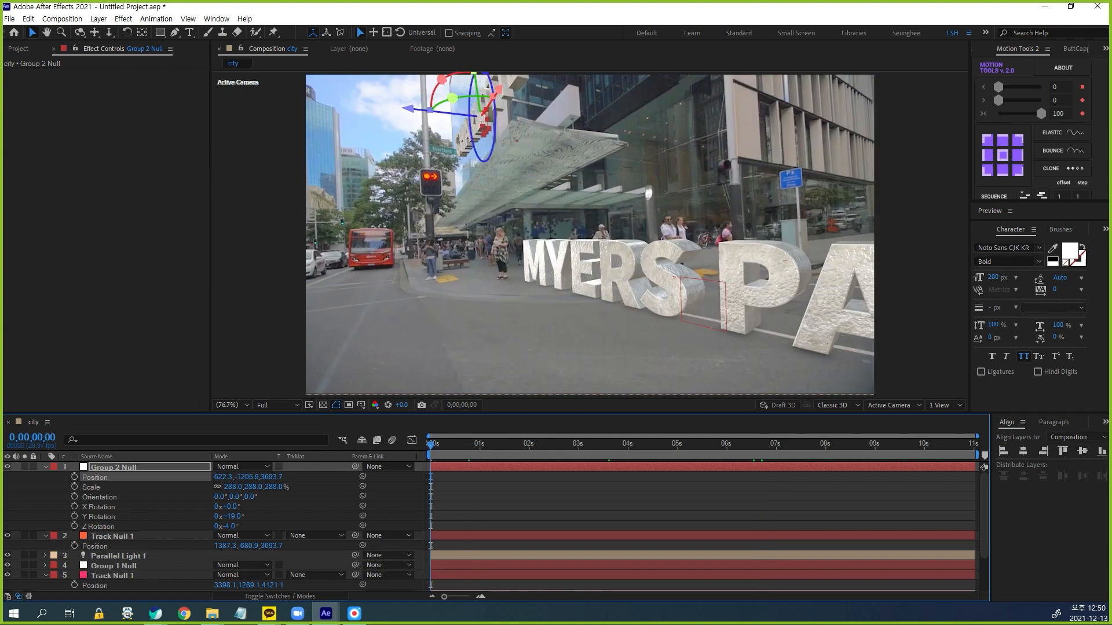
key("space")
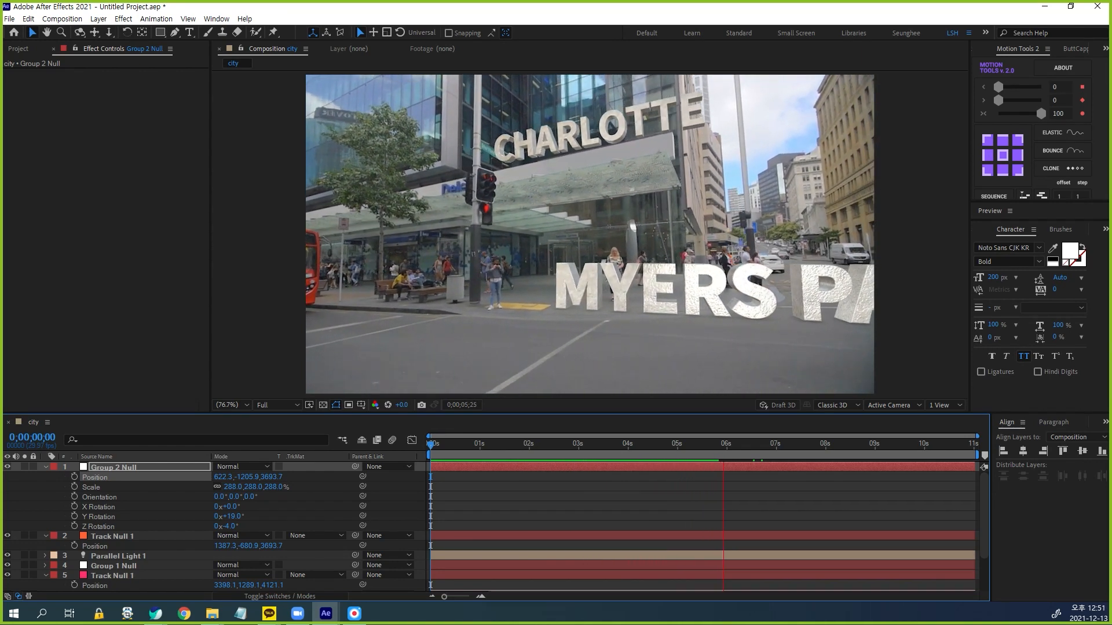
key("space")
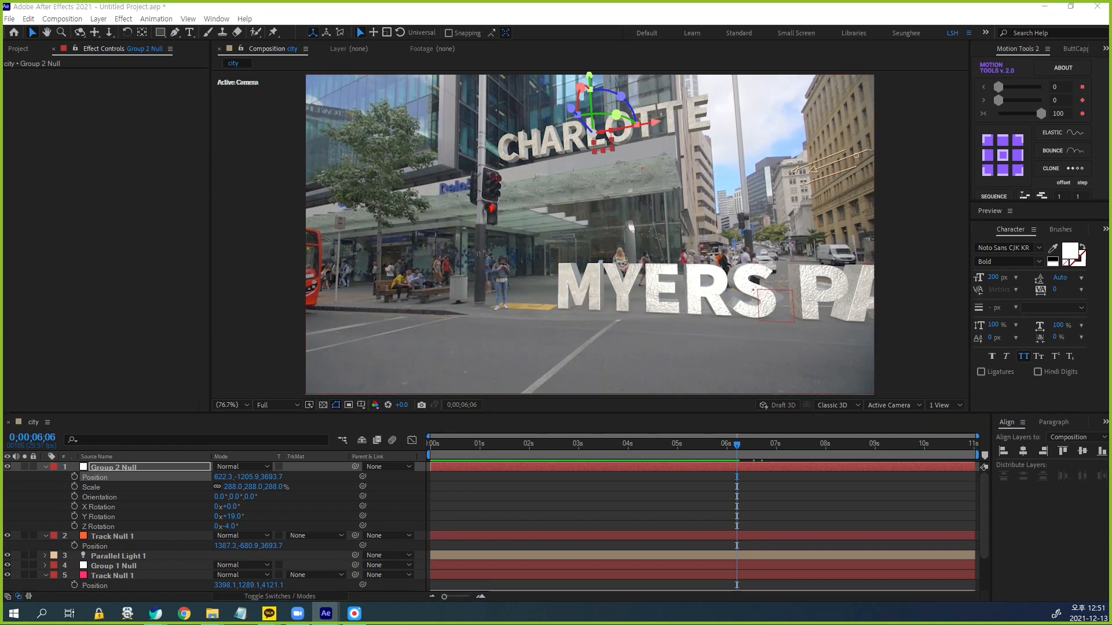
Open Scene Setup for the E3d layer's Element effect and move the smaller Scene Setup window out of the way
left_click(112, 576)
scroll(112, 526, "down", 2)
left_click(98, 557)
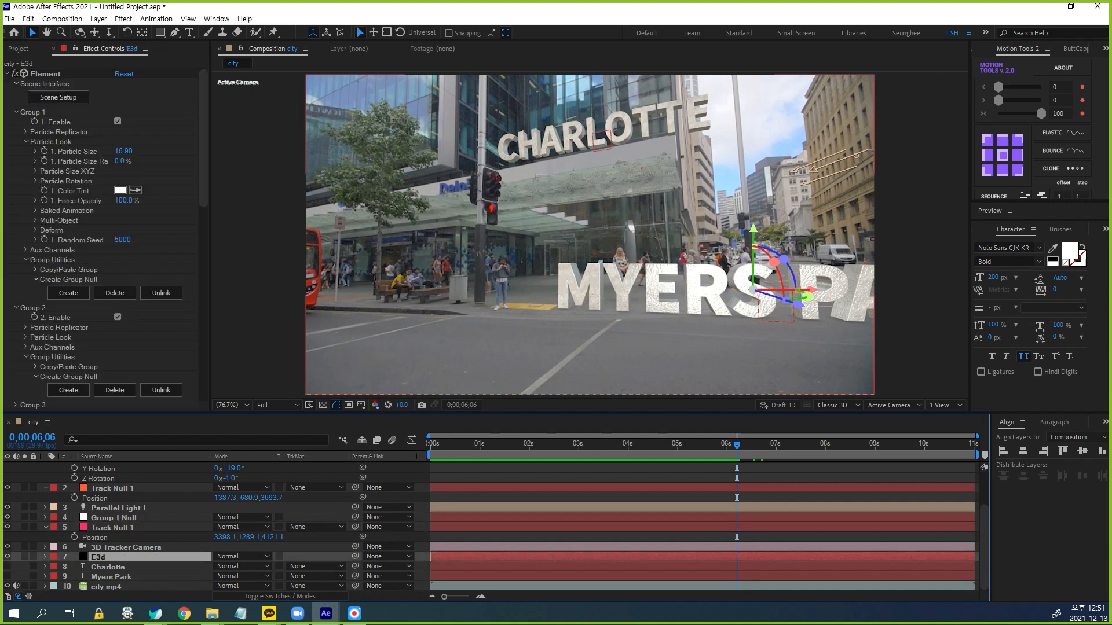
left_click(58, 97)
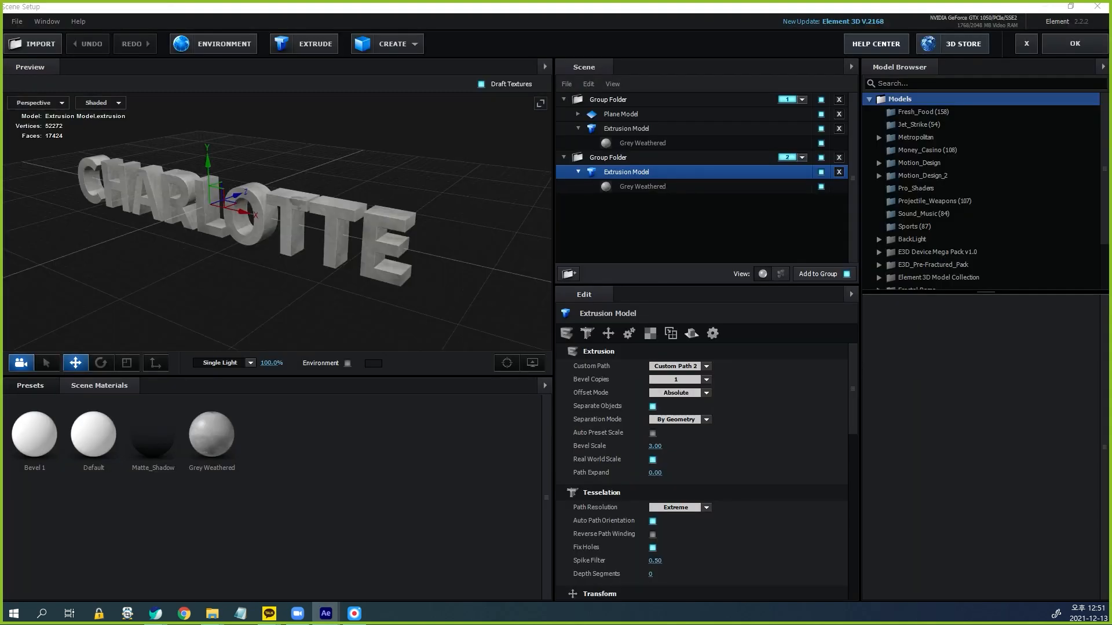
left_click_drag(278, 226, 255, 224)
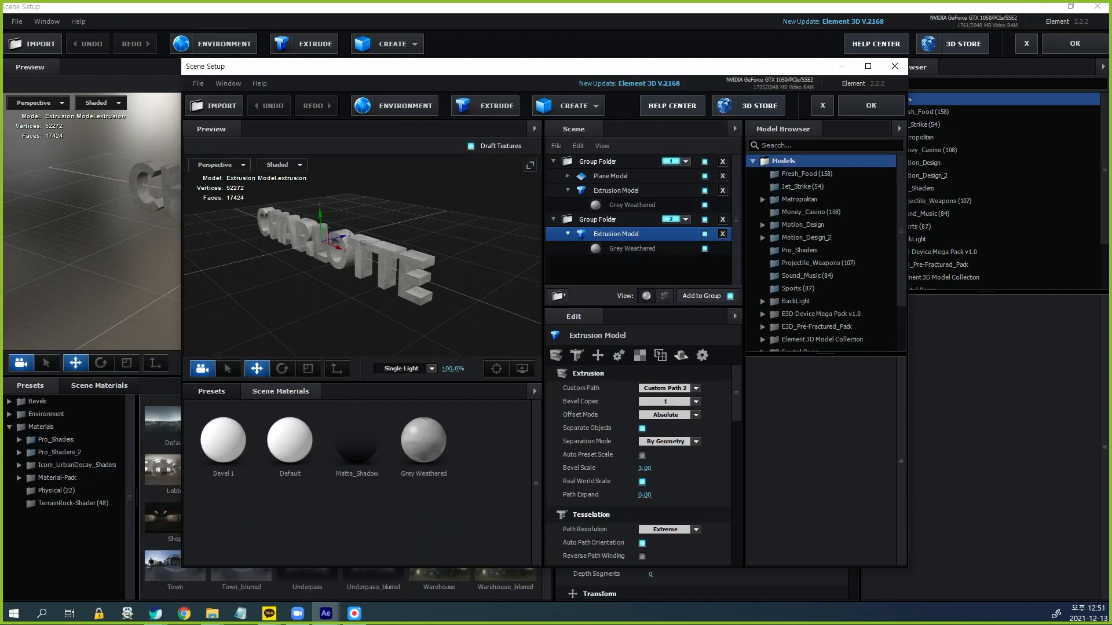
left_click_drag(544, 66, 515, 50)
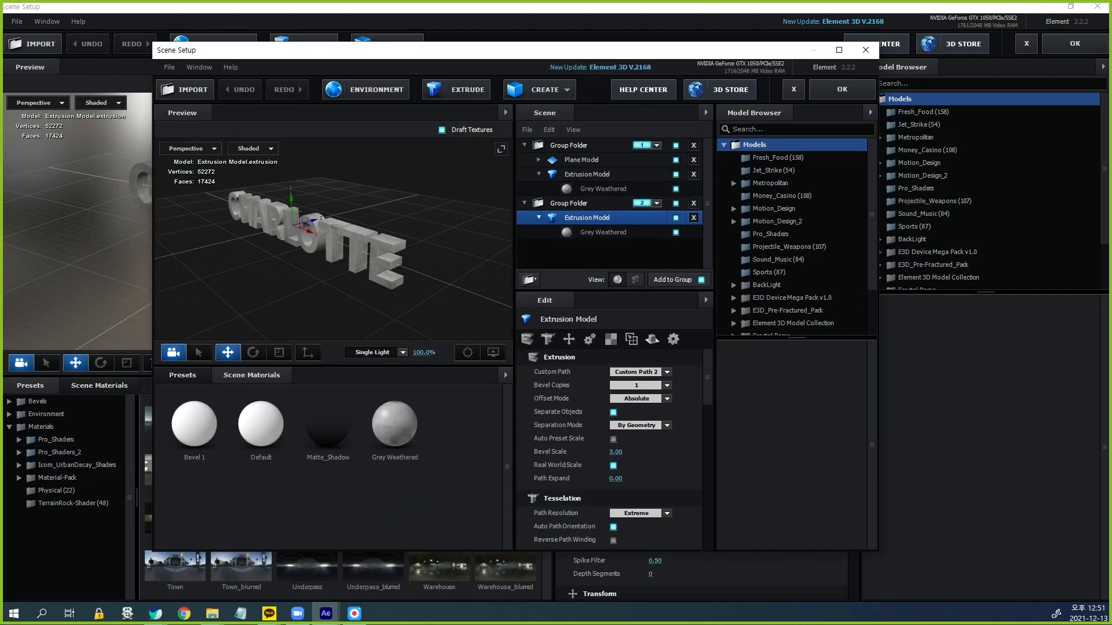
left_click_drag(515, 49, 0, 48)
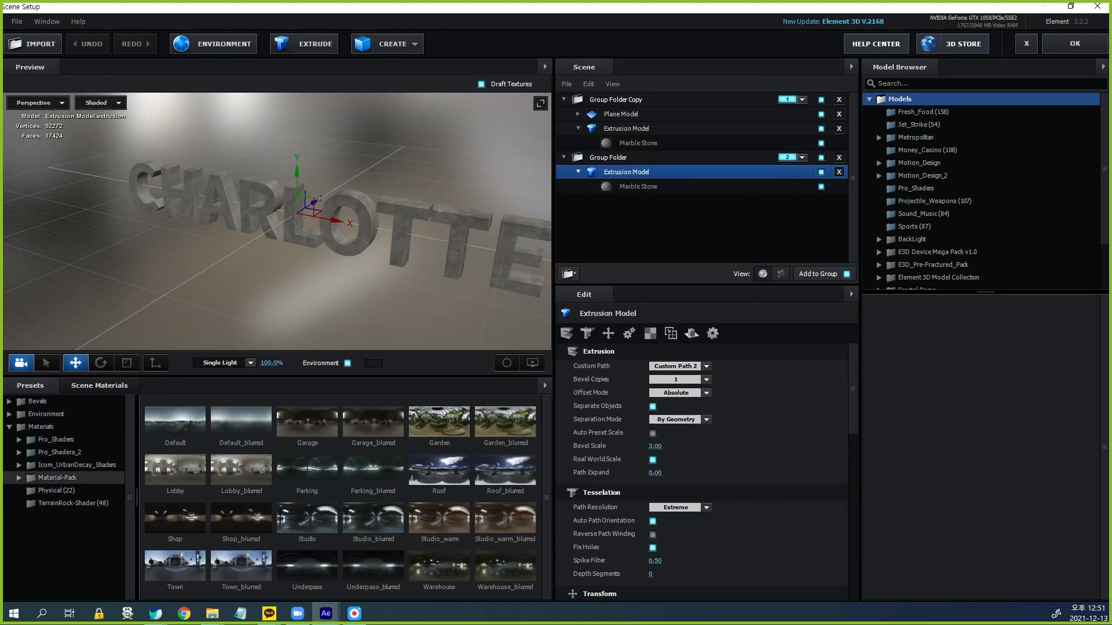
Apply the Grey Weathered material from Material-Pack's Stone, Concrete, Dirt presets to the CHARLOTTE extrusion model in Group Folder
left_click(56, 478)
scroll(70, 536, "down", 2)
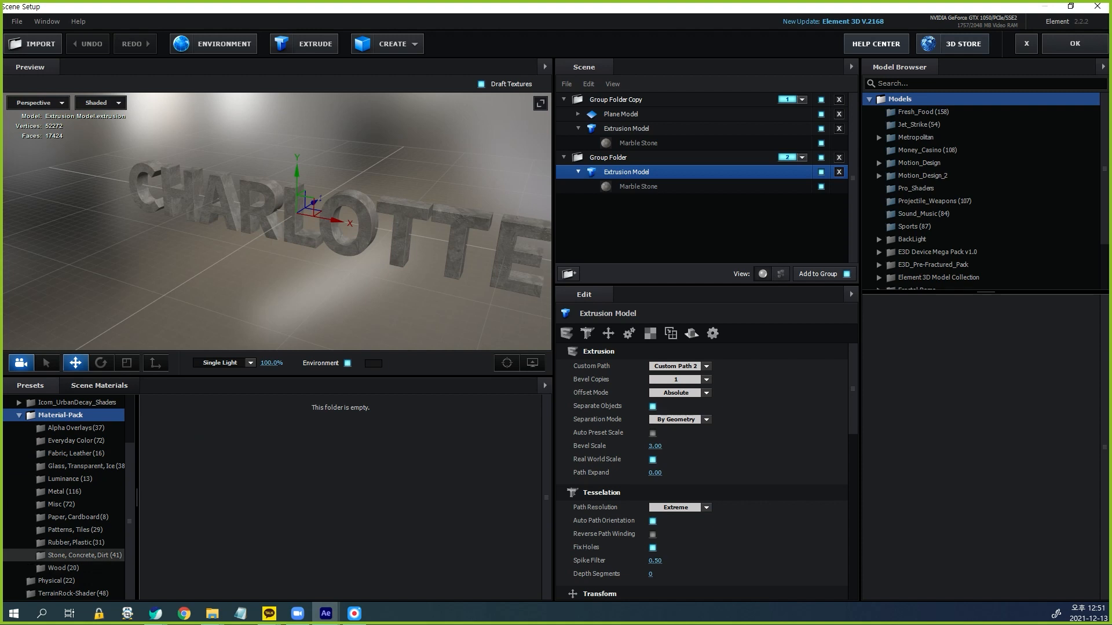
left_click(81, 556)
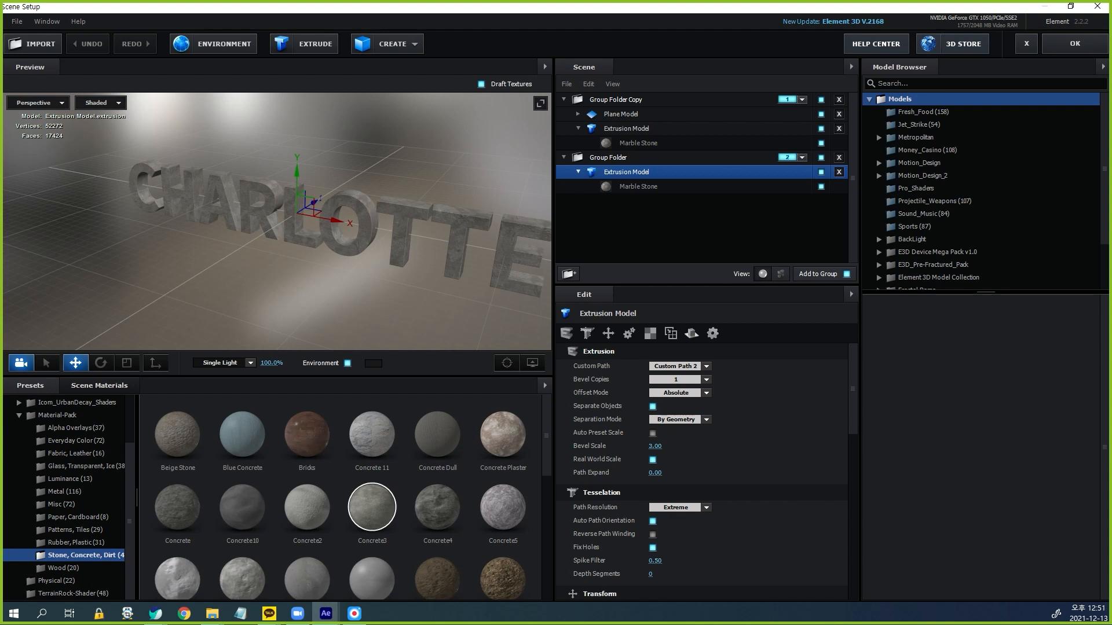
scroll(347, 498, "down", 3)
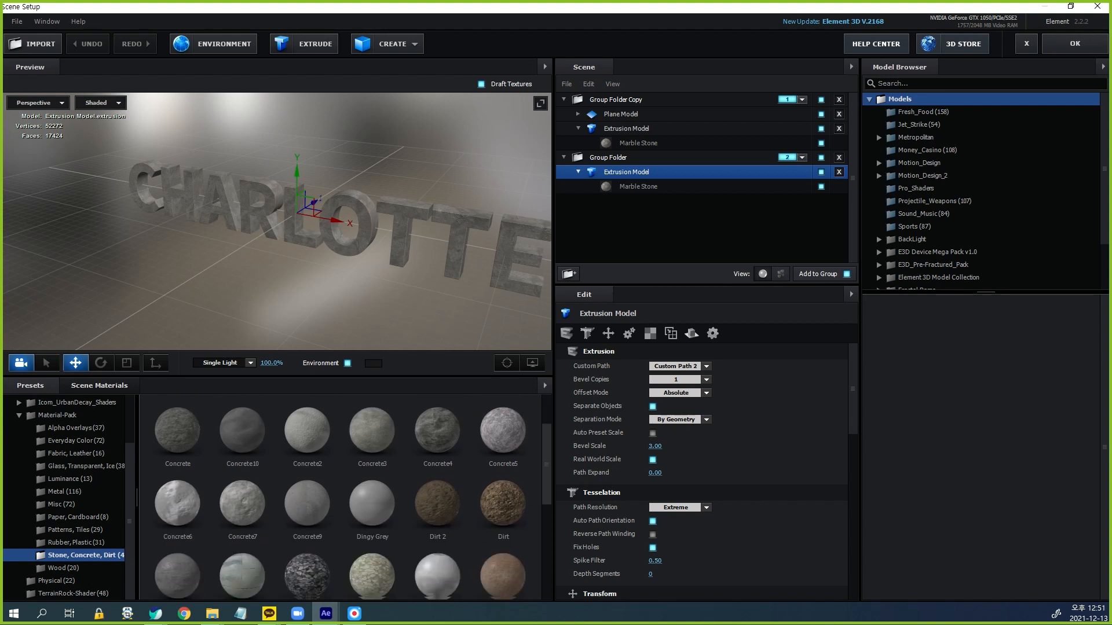
scroll(437, 486, "down", 1)
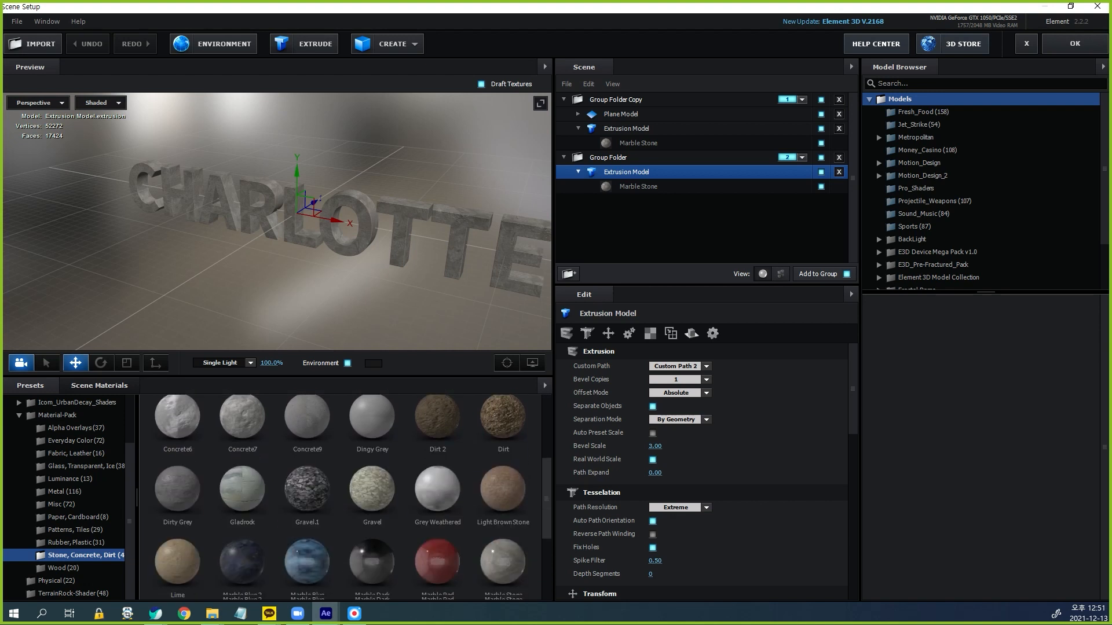
left_click_drag(437, 485, 638, 186)
left_click_drag(301, 243, 277, 236)
Apply the scene's Grey Weathered material to the MYERS PARK extrusion model and accept the Scene Setup changes
left_click(626, 129)
left_click_drag(502, 558, 504, 521)
scroll(502, 521, "down", 3)
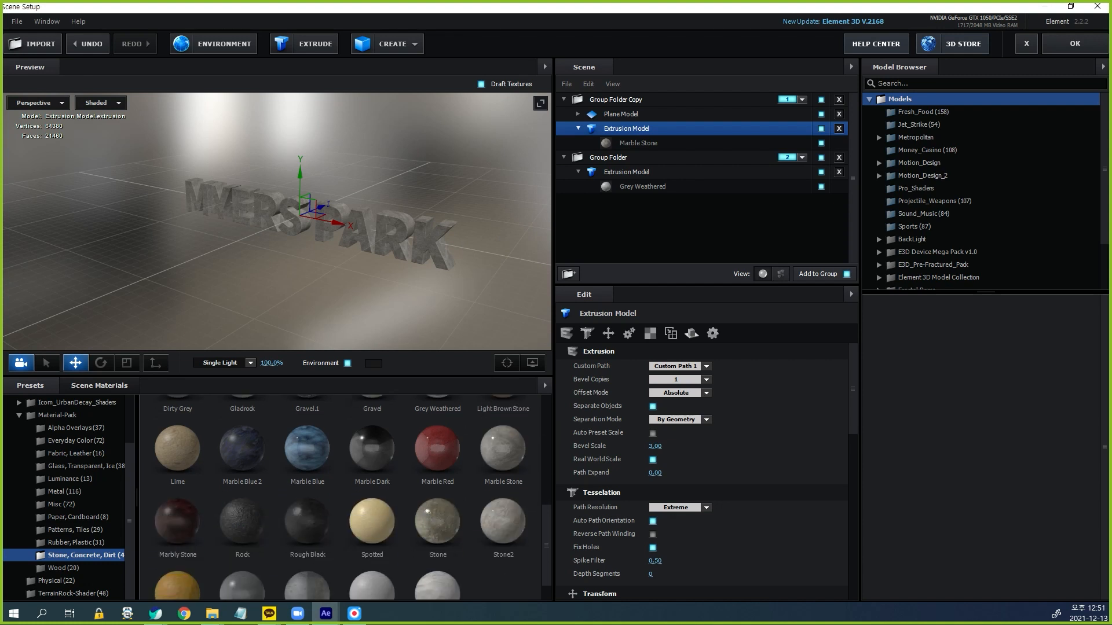
scroll(502, 521, "up", 2)
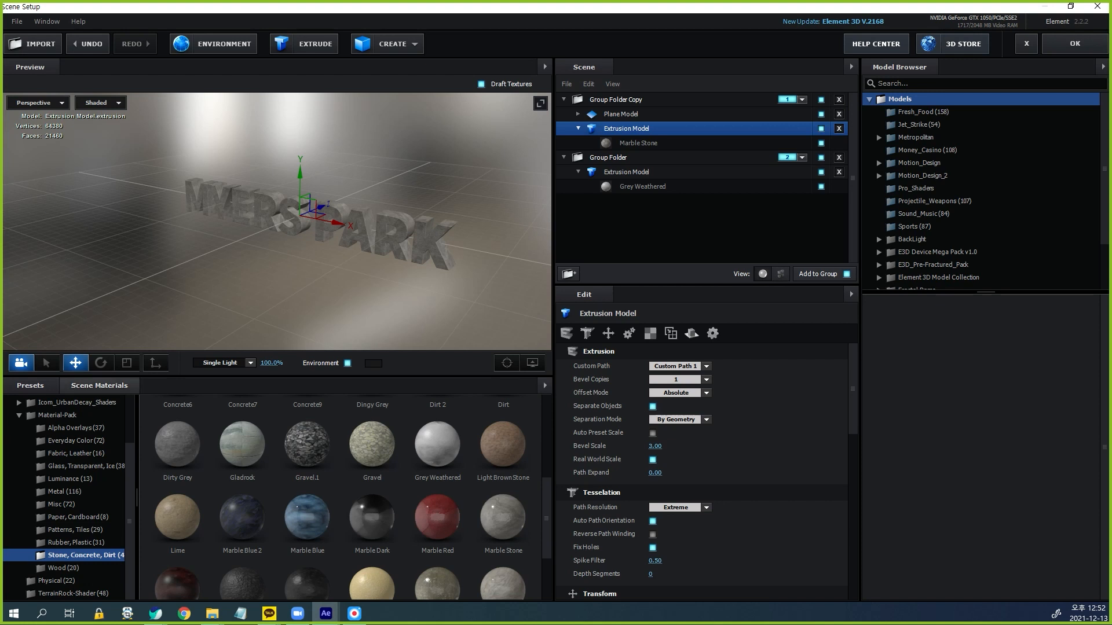
left_click(99, 385)
left_click_drag(270, 435, 631, 128)
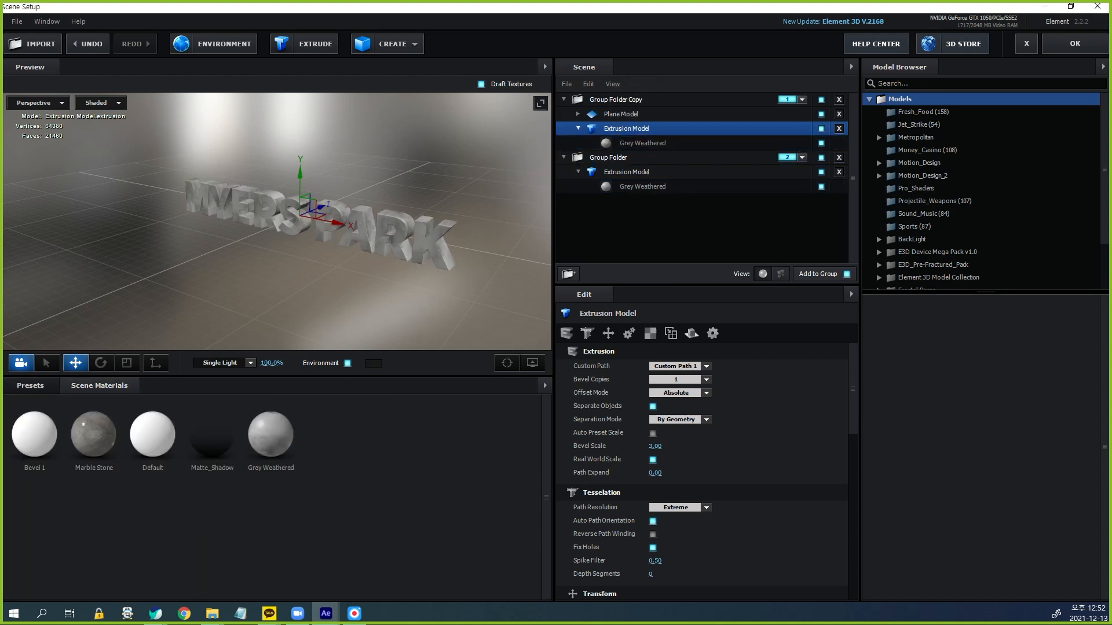
left_click_drag(310, 222, 359, 216)
scroll(359, 214, "up", 3)
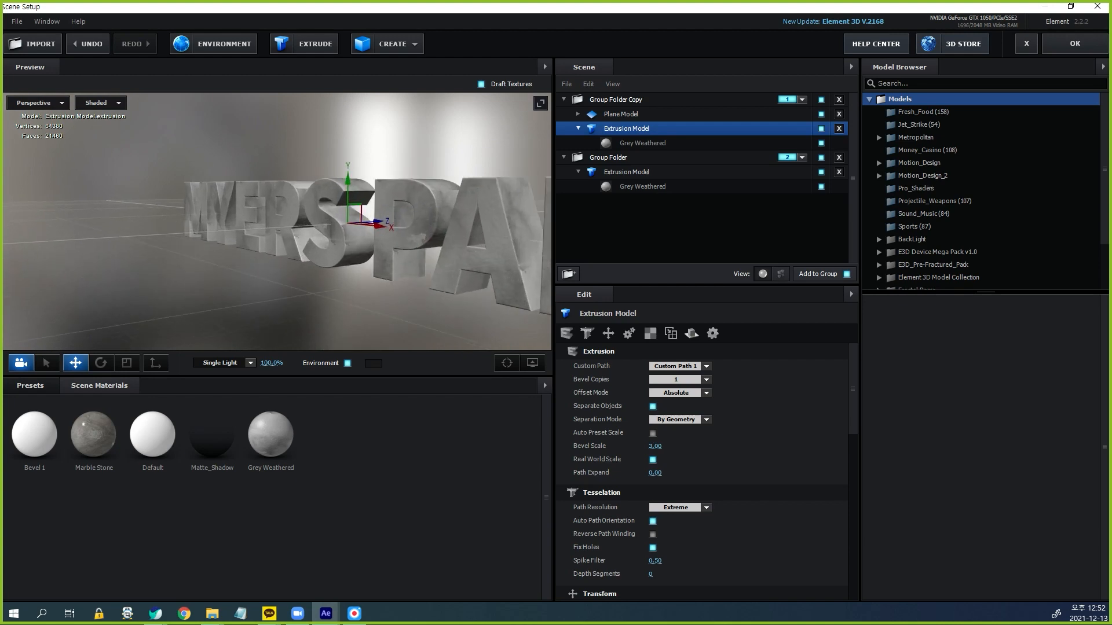
left_click(1075, 43)
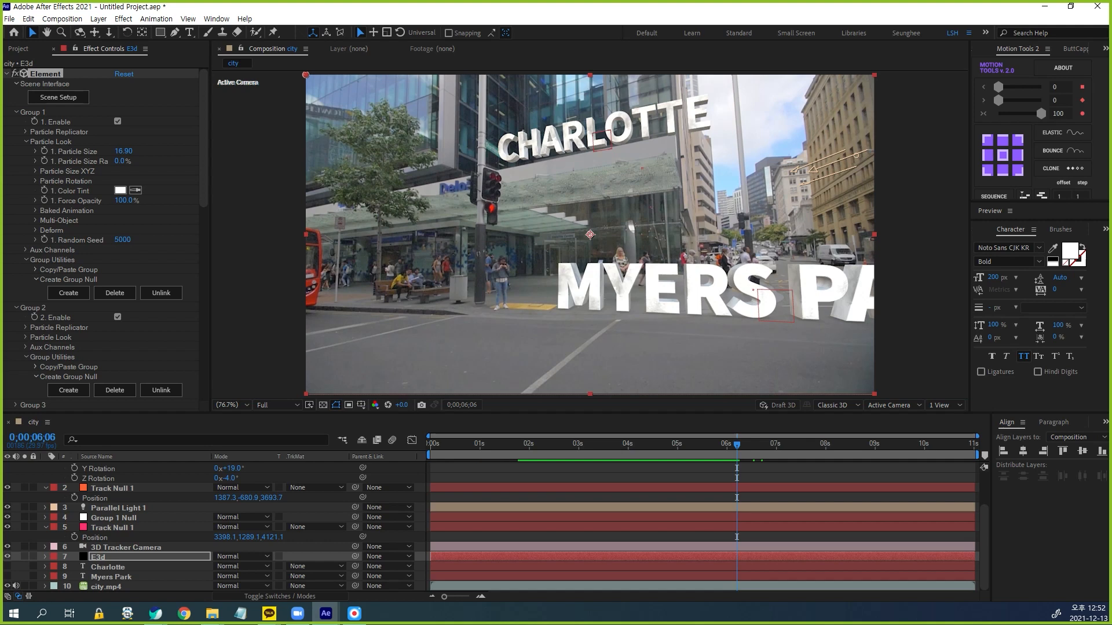
At 0;00;11;00, move Group 2 Null to position 1216.3, -1336.9, 3693.7 and scale it to 324%
left_click_drag(518, 444, 974, 444)
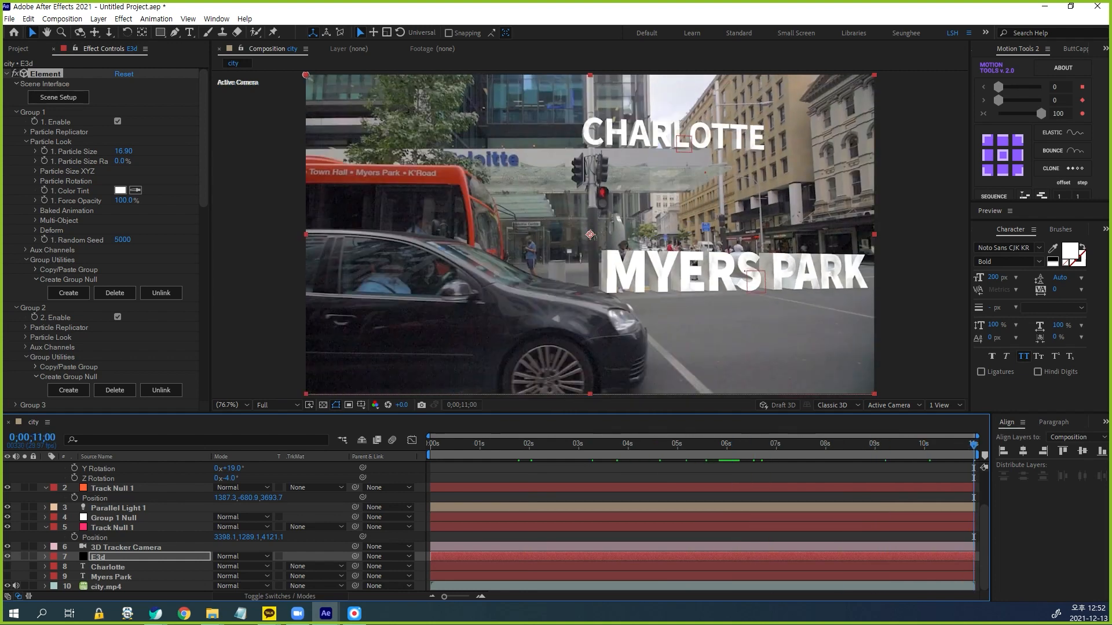
left_click(113, 487)
scroll(212, 527, "up", 2)
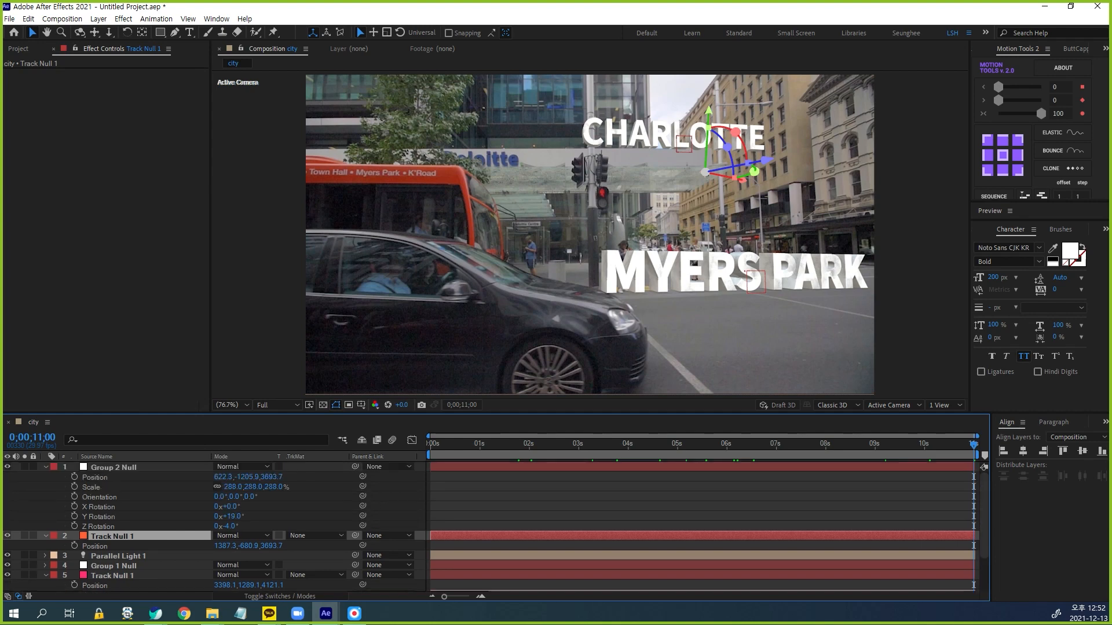
left_click(113, 467)
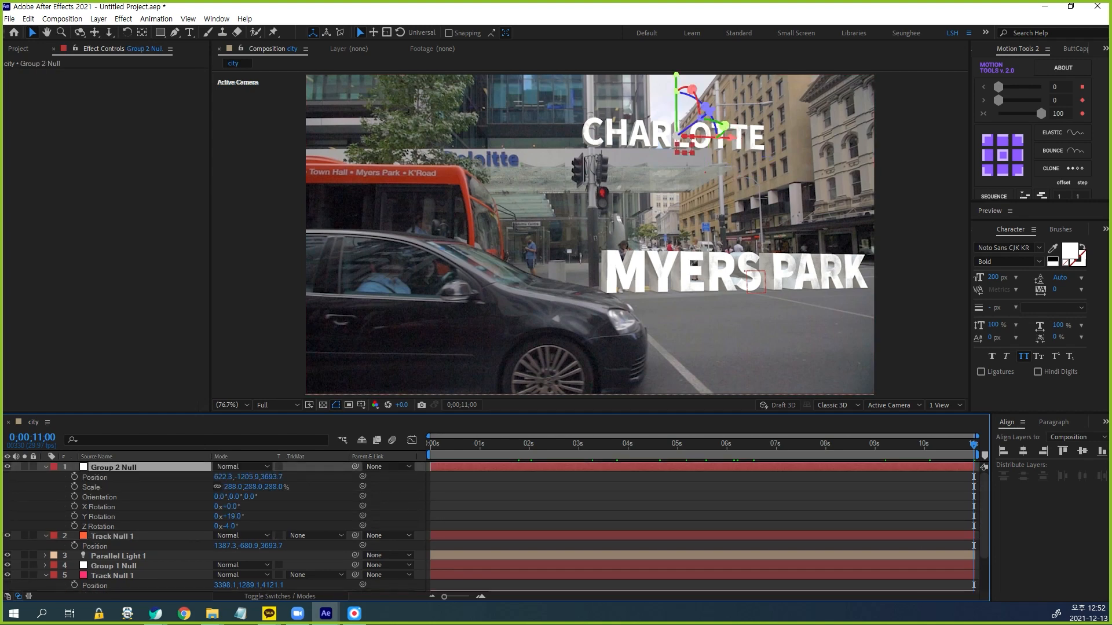
left_click_drag(222, 477, 432, 478)
key("Return")
left_click_drag(246, 478, 178, 477)
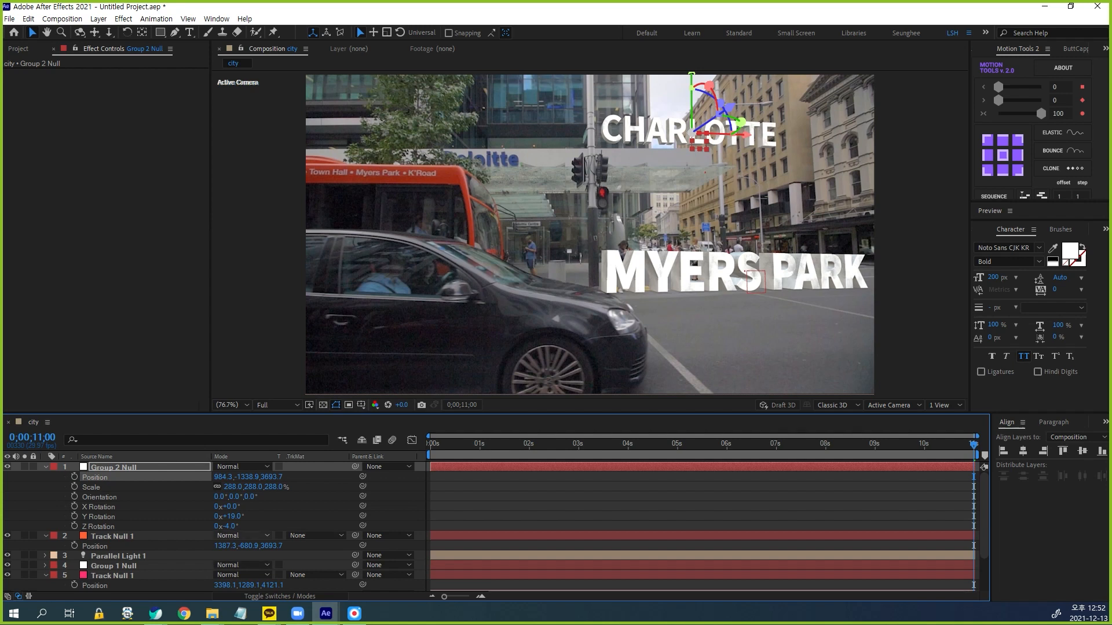
left_click_drag(233, 487, 386, 477)
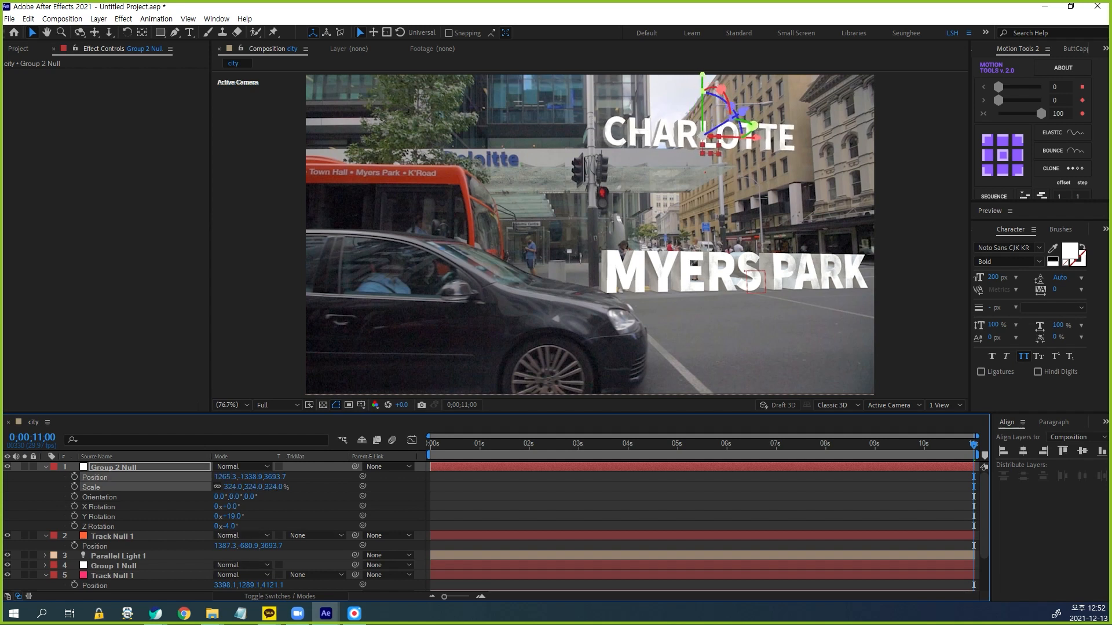
left_click_drag(251, 477, 311, 477)
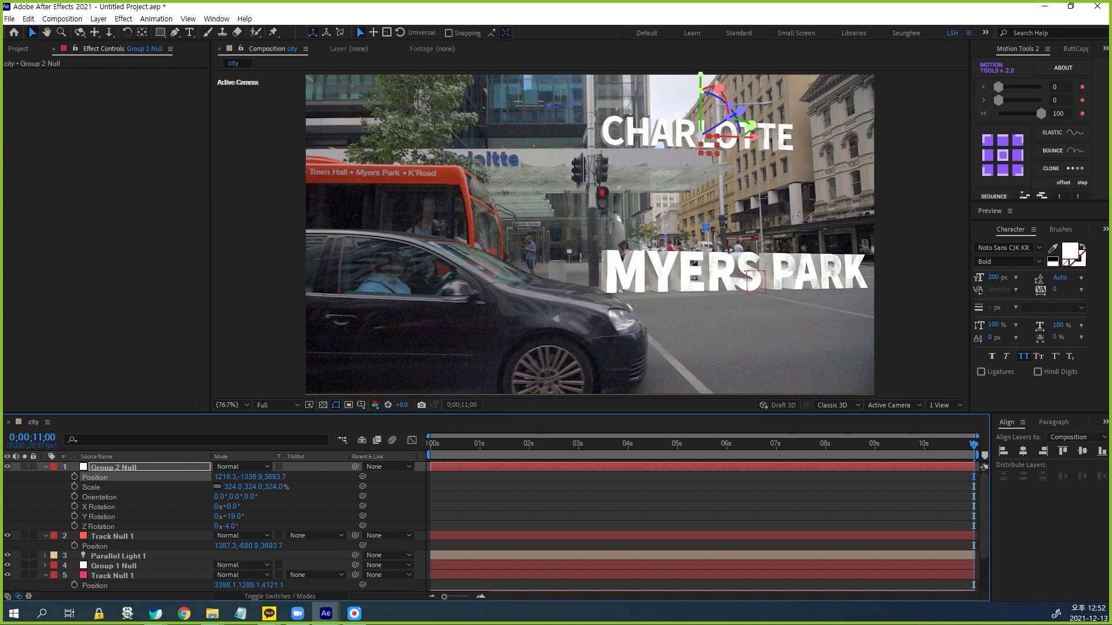
Reveal Group 1 Null's position, scale and rotation, and move it to position 3739.1, 1205.1, 4243.1
left_click(114, 565)
scroll(491, 527, "down", 3)
key("p")
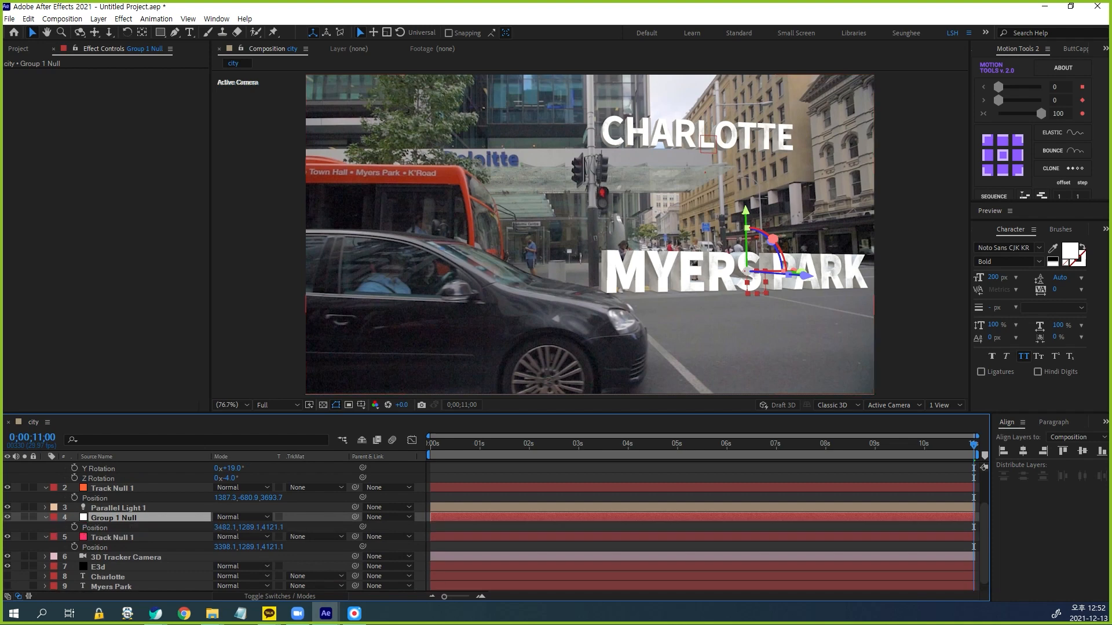
key("shift+s")
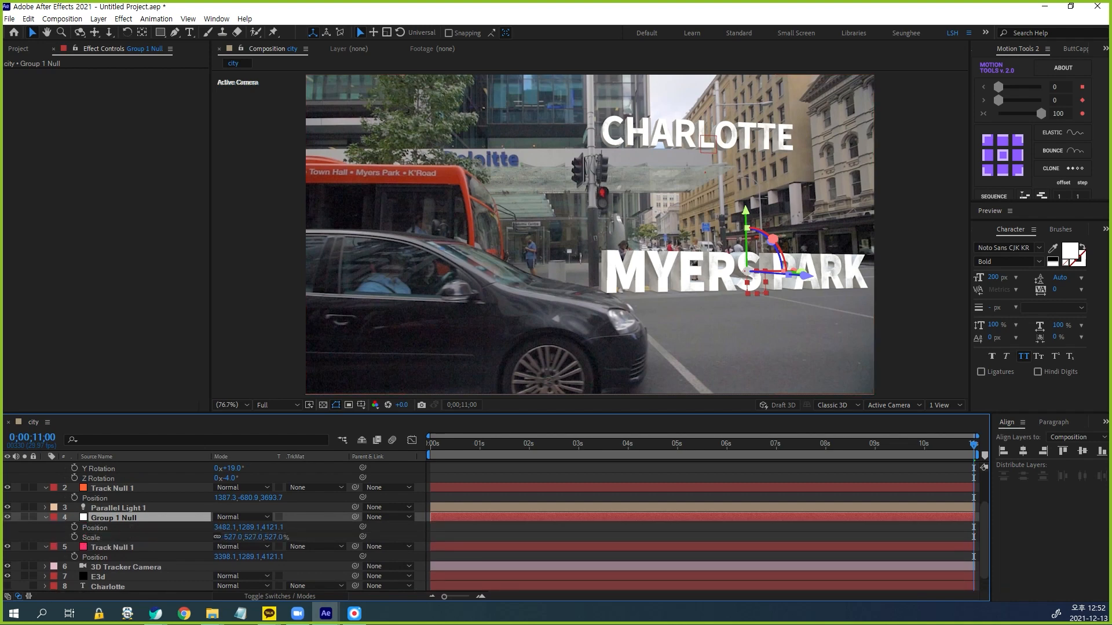
key("shift+r")
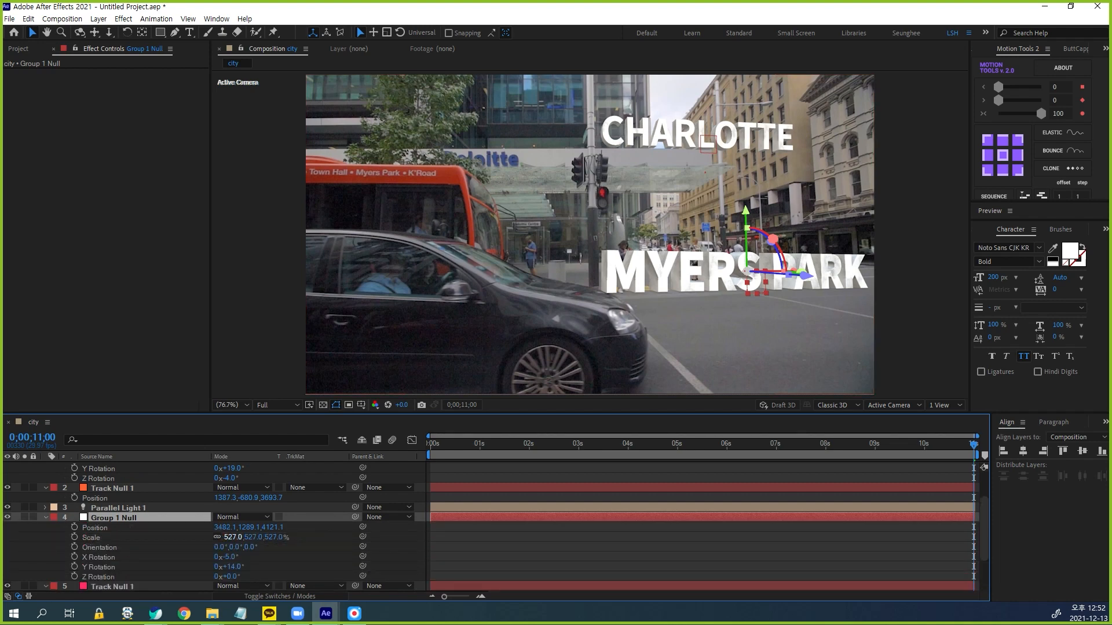
left_click_drag(224, 528, 201, 527)
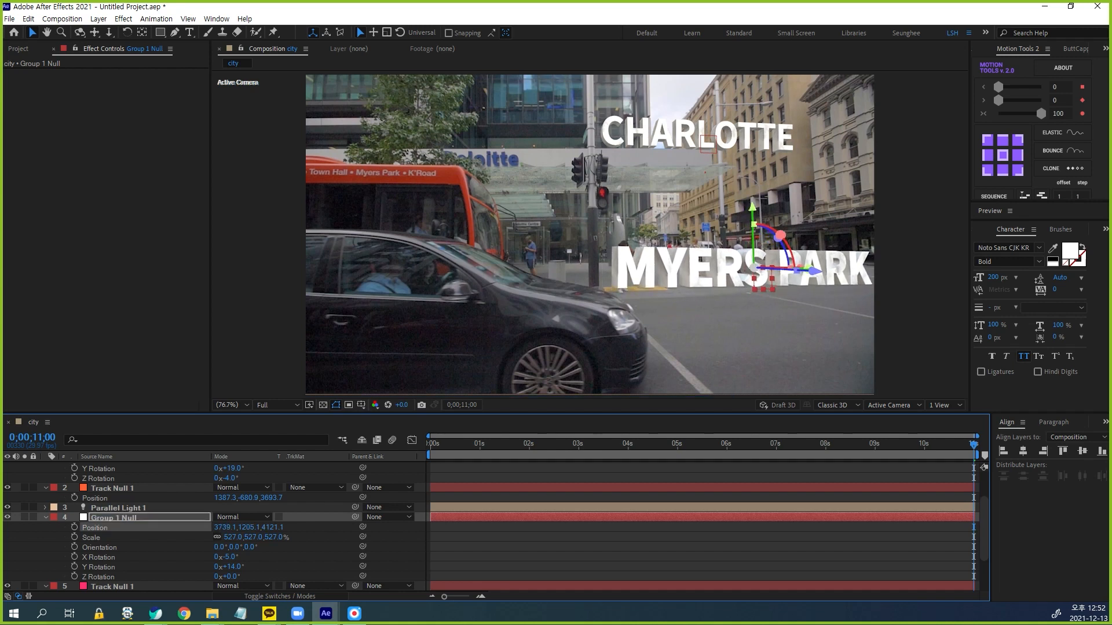
left_click_drag(273, 527, 313, 527)
Preview the composition from the first frame to check the MYERS PARK title's placement, stopping around 0;00;03;09
key("Home")
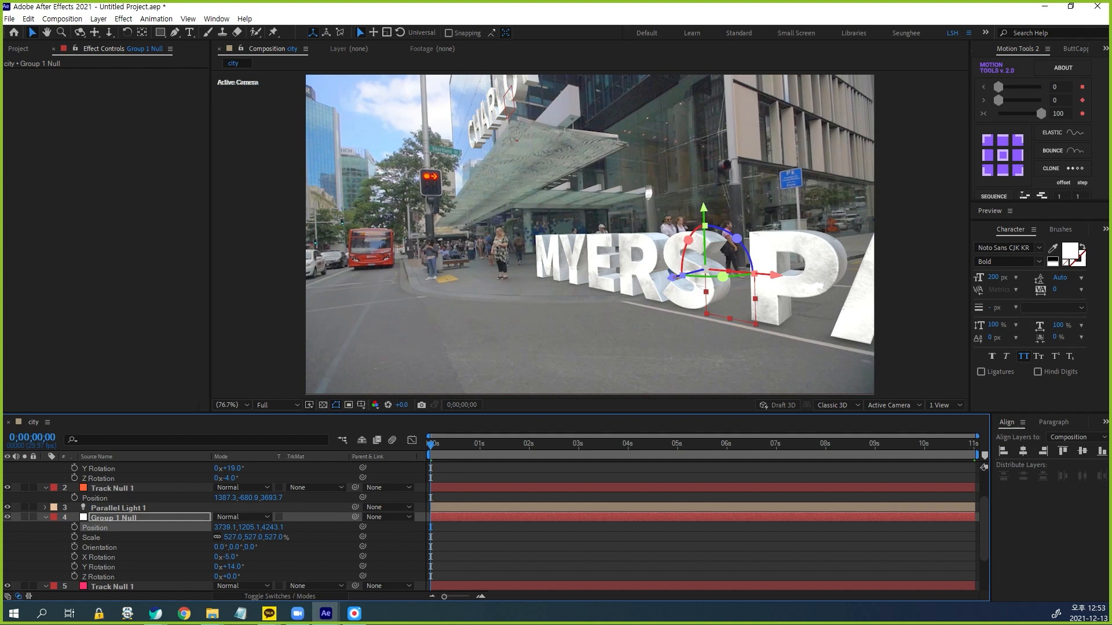
key("space")
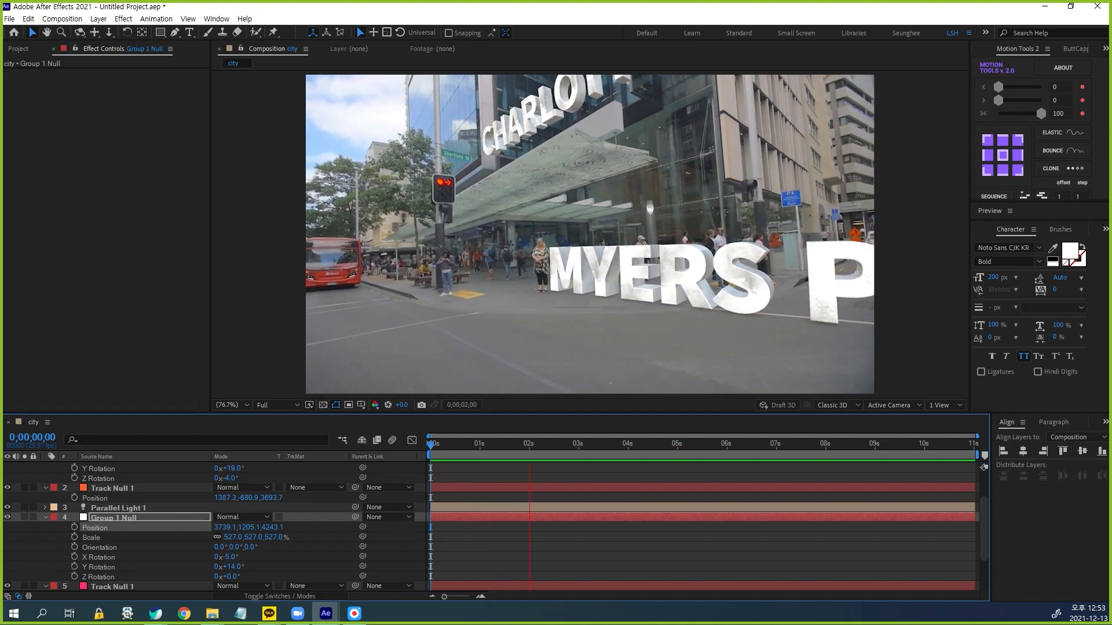
key("space")
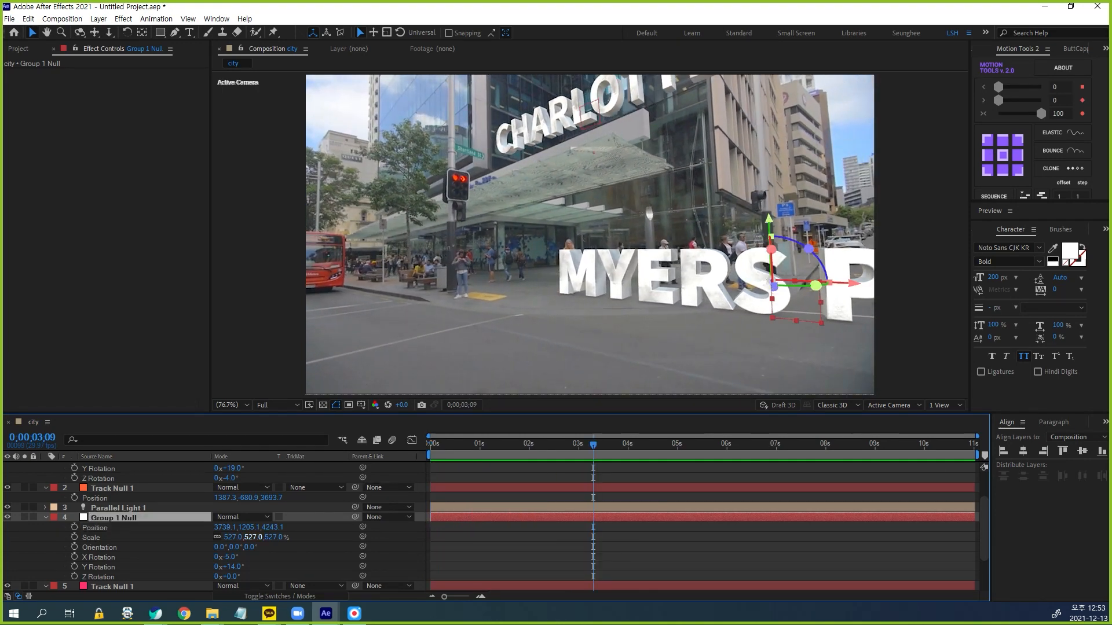
Reposition Group 1 Null to 3531.1, 1366.1, 4141.1, check it over the footage, and scale it to 490%
left_click_drag(249, 527, 342, 527)
left_click_drag(225, 528, 127, 527)
left_click_drag(272, 527, 213, 528)
left_click_drag(592, 444, 428, 445)
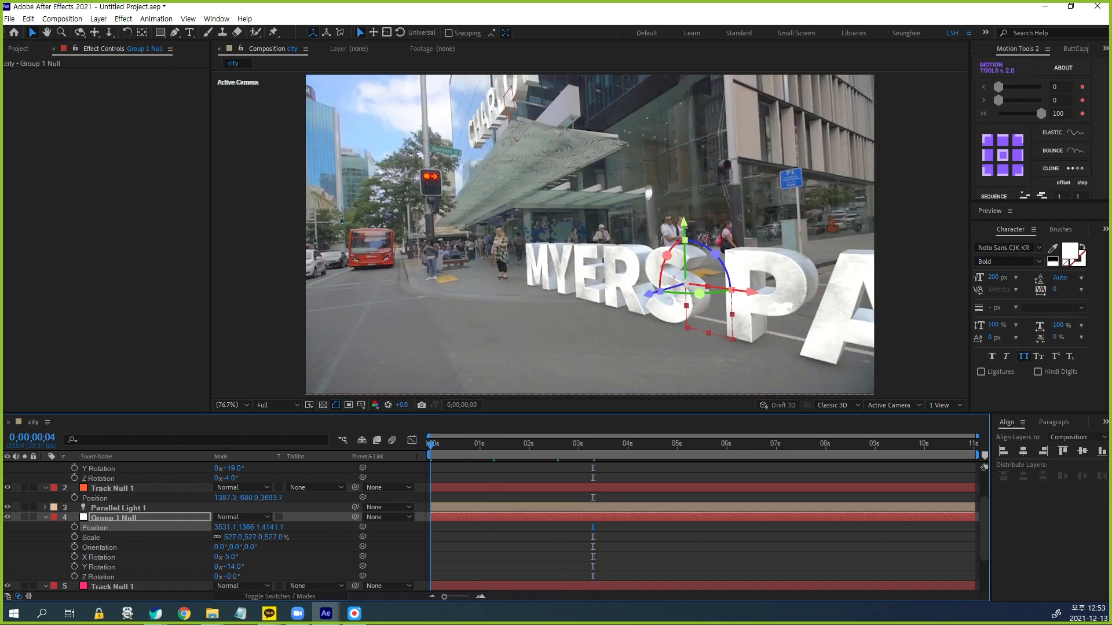
key("space")
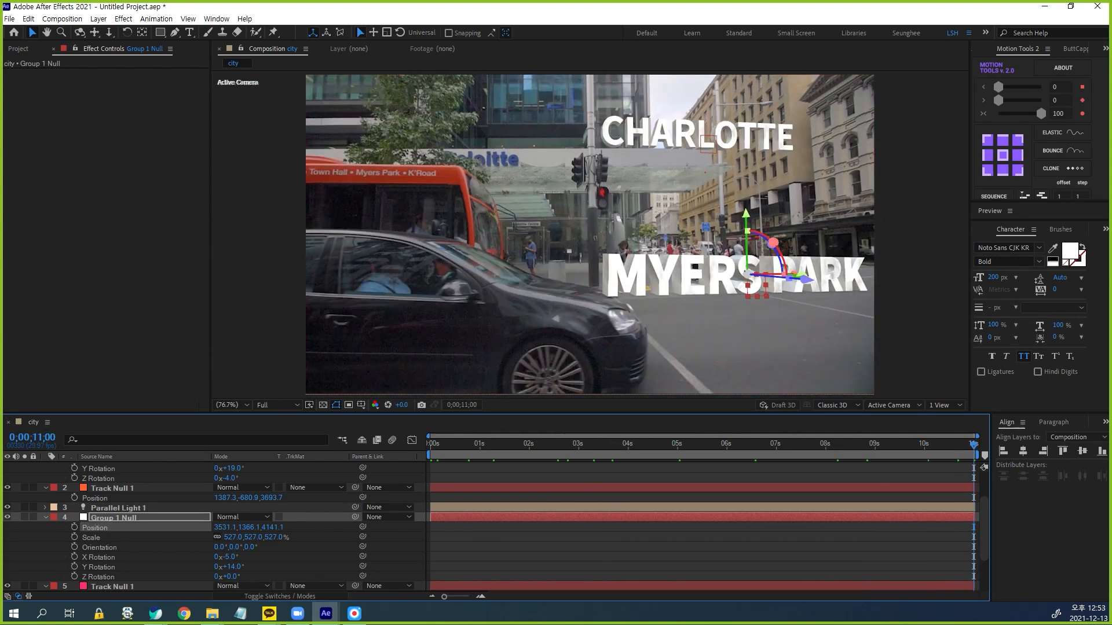
left_click_drag(233, 537, 211, 538)
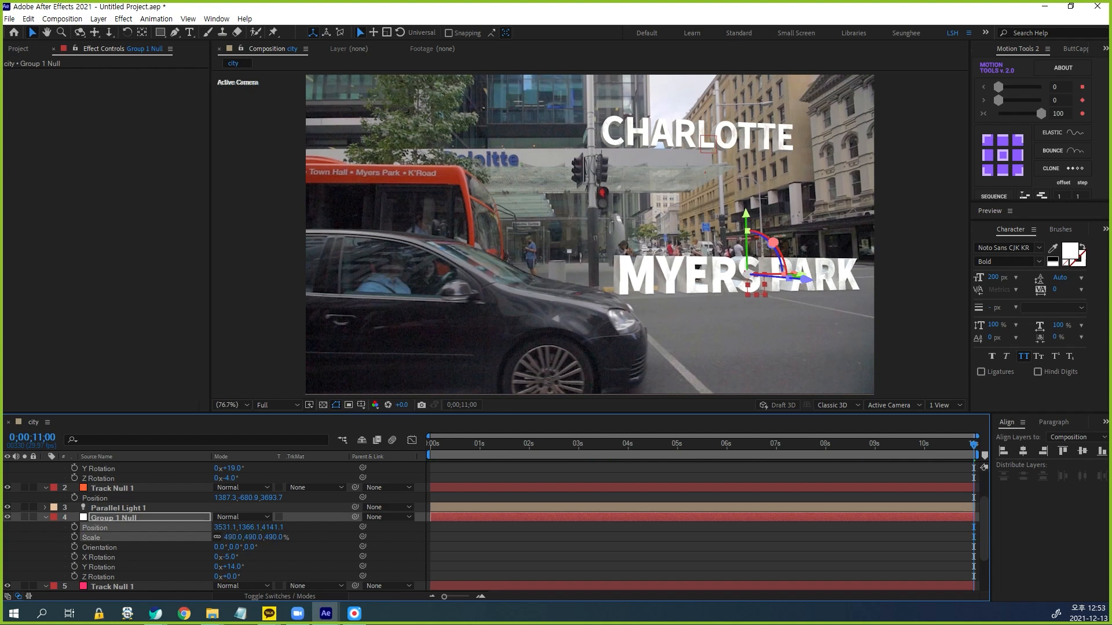
Preview the composition to check how the rescaled MYERS PARK title sits on the street
key("Home")
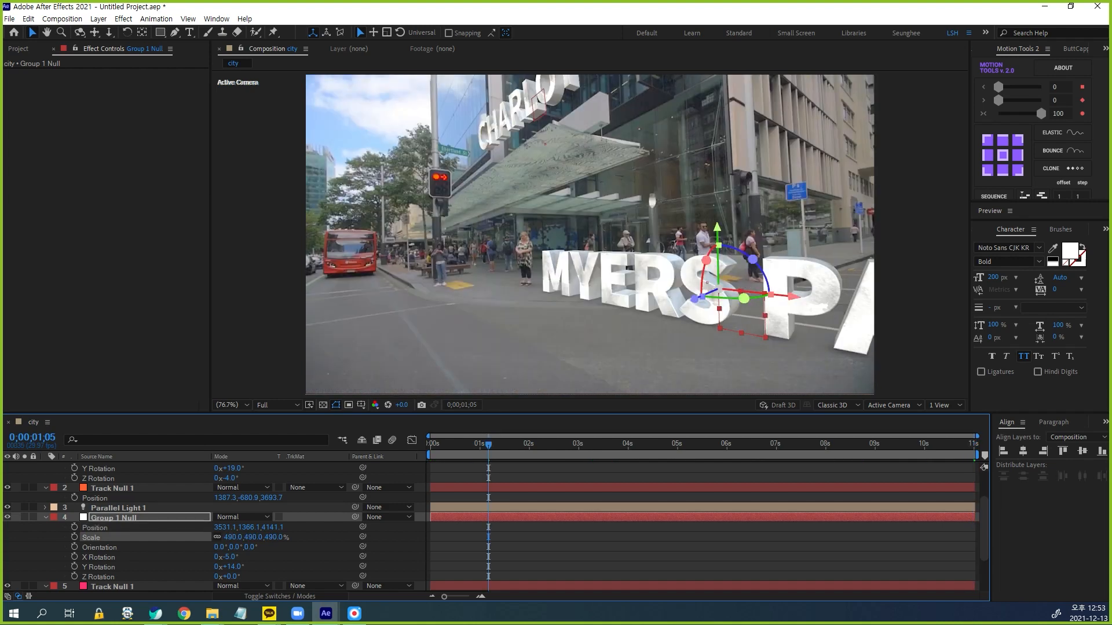
key("space")
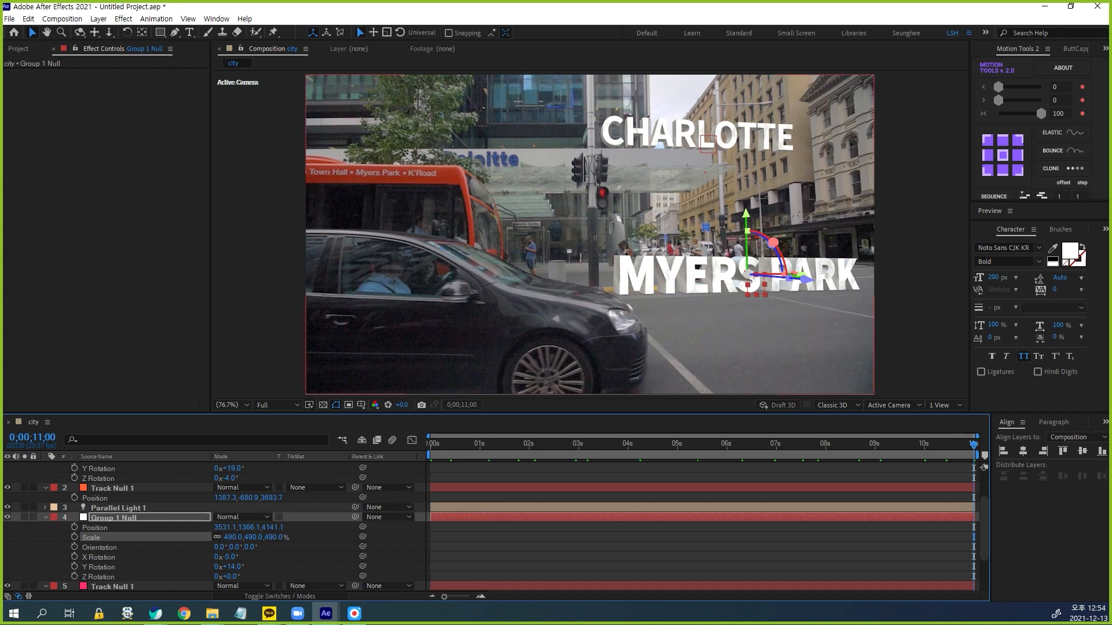
left_click(604, 445)
key("space")
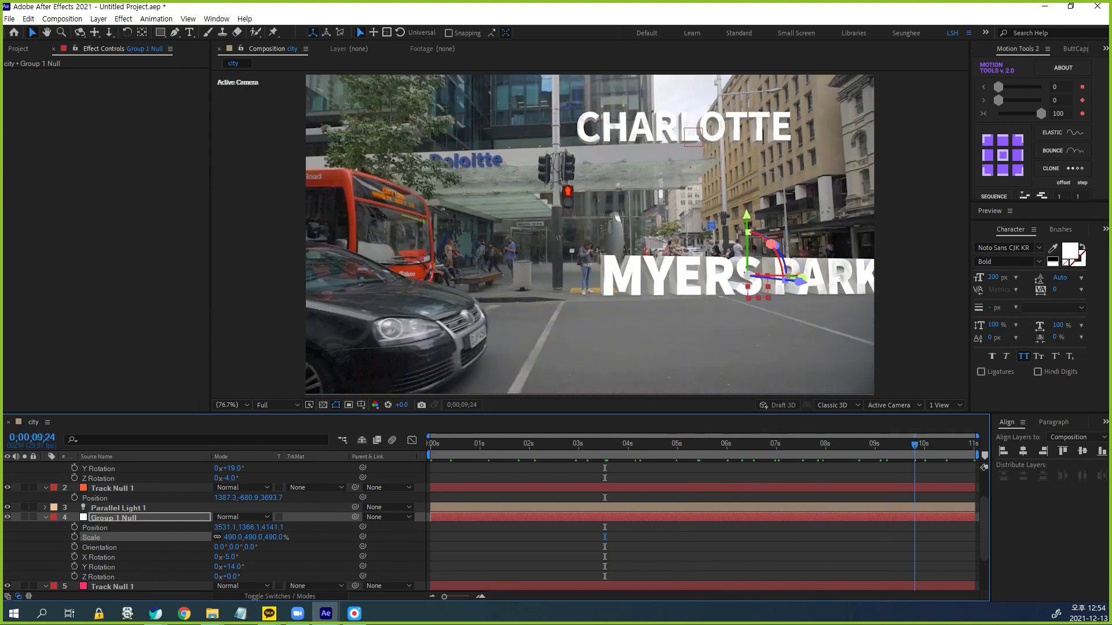
Set Group 2 Null's X position to 1162.3 and check the CHARLOTTE title at 0;00;01;08
scroll(209, 526, "up", 3)
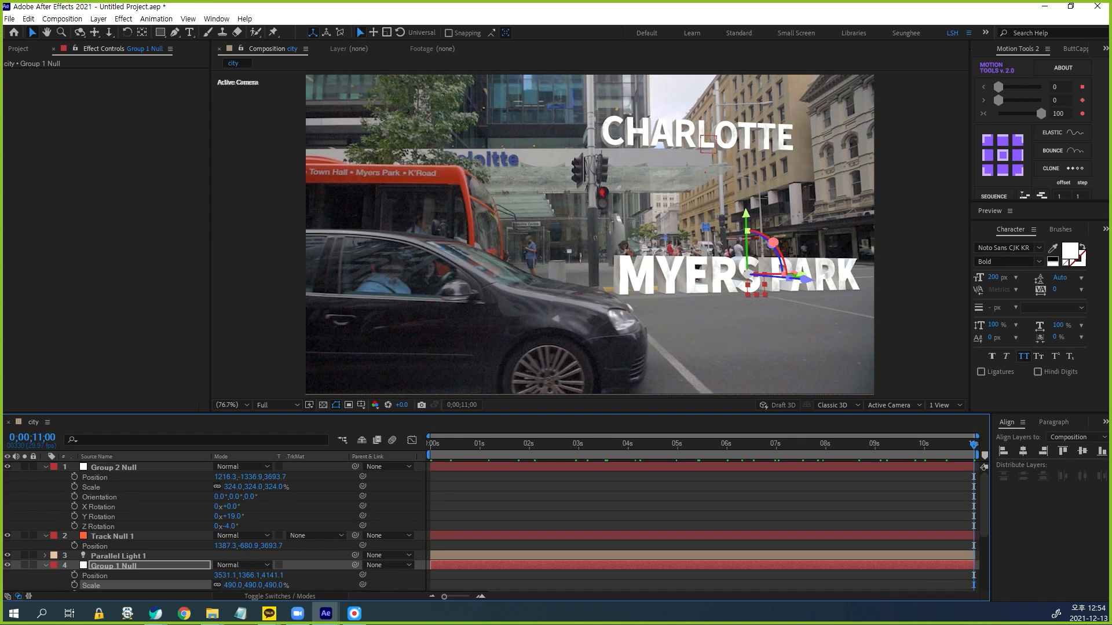
left_click(114, 467)
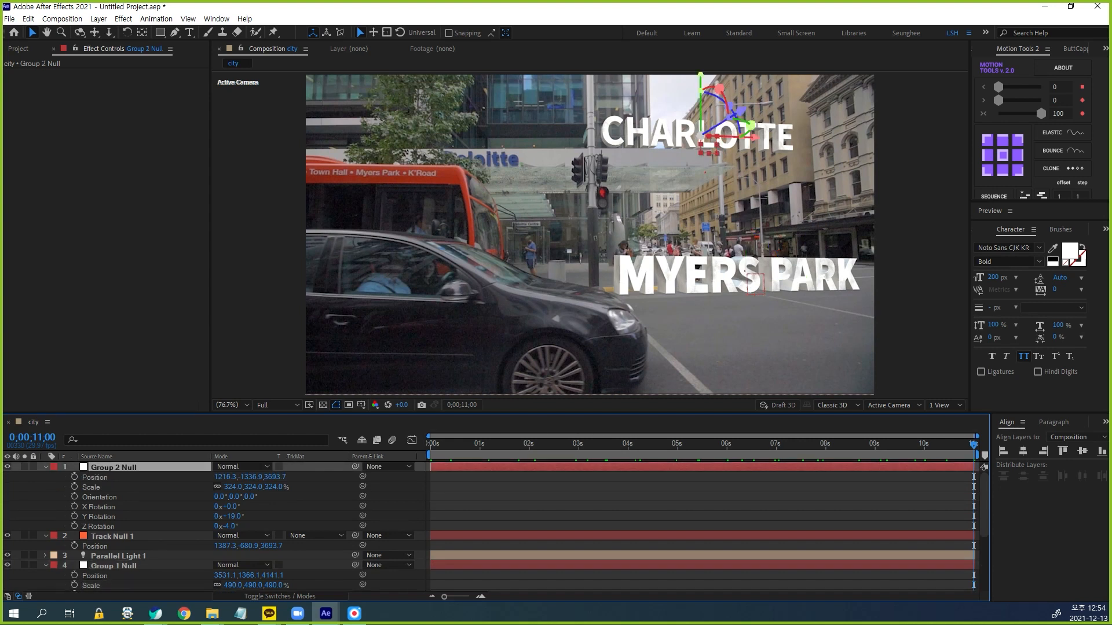
left_click_drag(226, 477, 196, 477)
left_click(493, 444)
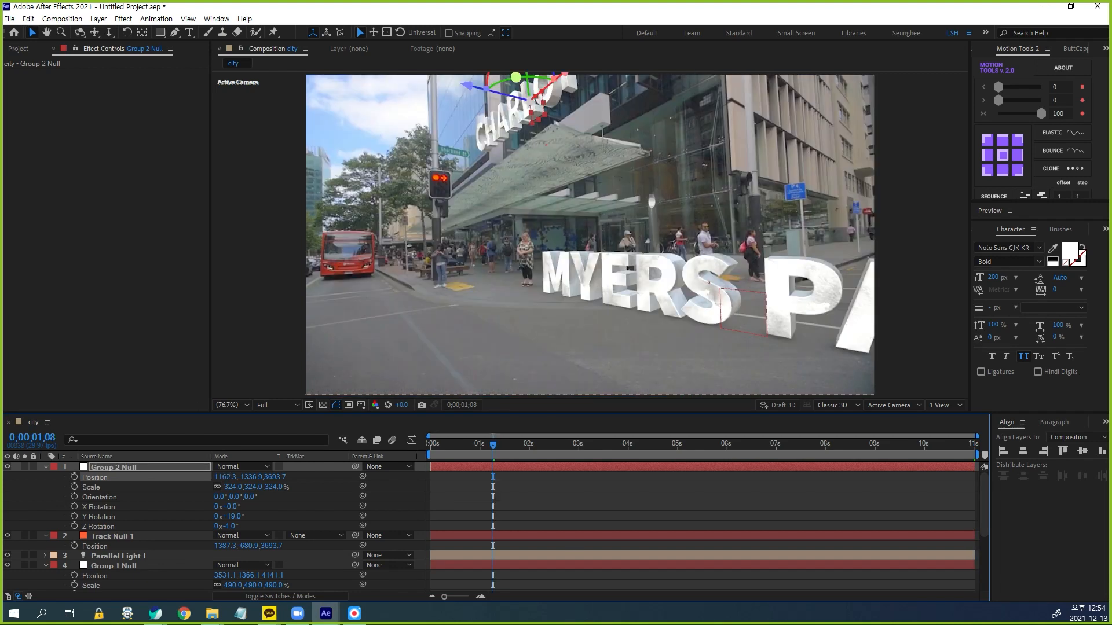
At 0;00;11;00, set Group 2 Null's Z rotation to -5° and its Y rotation to 22°
left_click_drag(493, 445, 973, 445)
left_click_drag(684, 202, 524, 260)
scroll(525, 260, "up", 1)
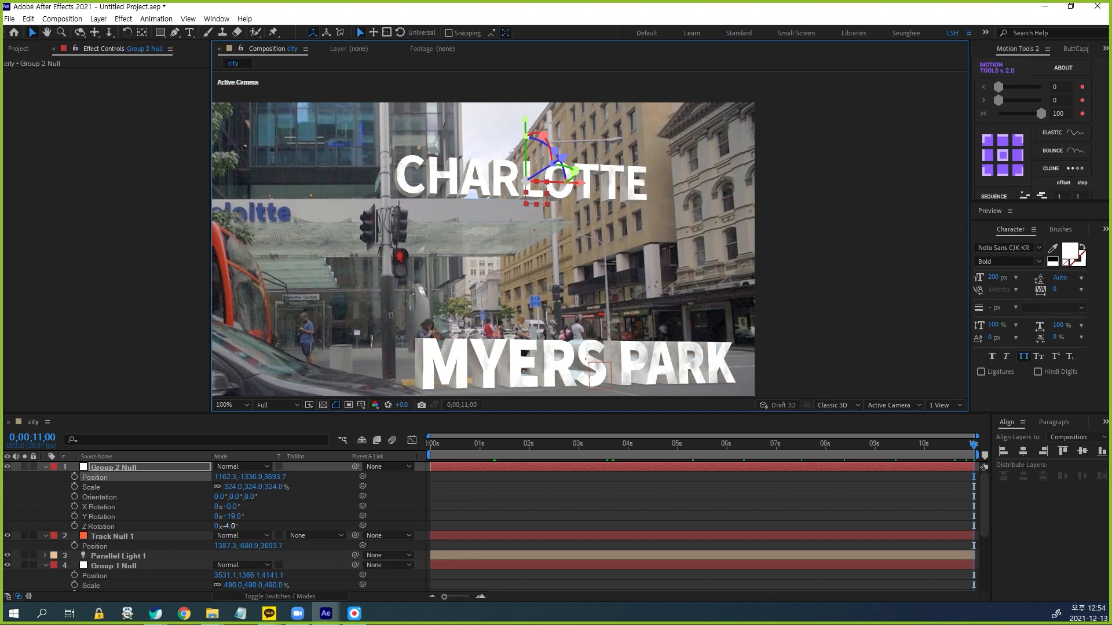
left_click_drag(230, 526, 223, 526)
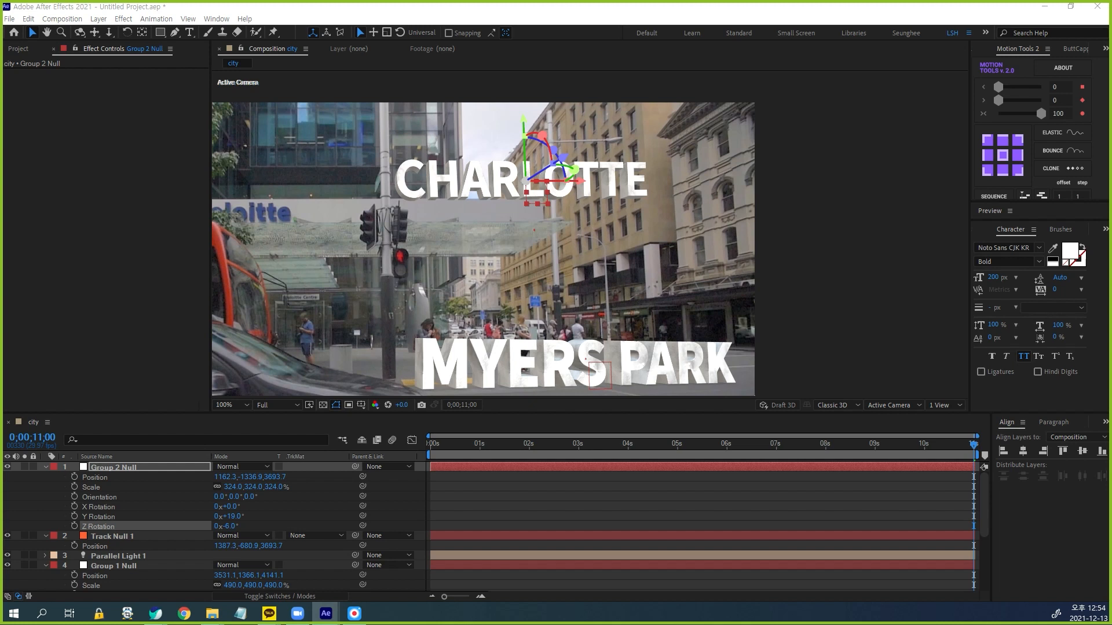
left_click(230, 526)
type("-5")
key("Return")
left_click(230, 516)
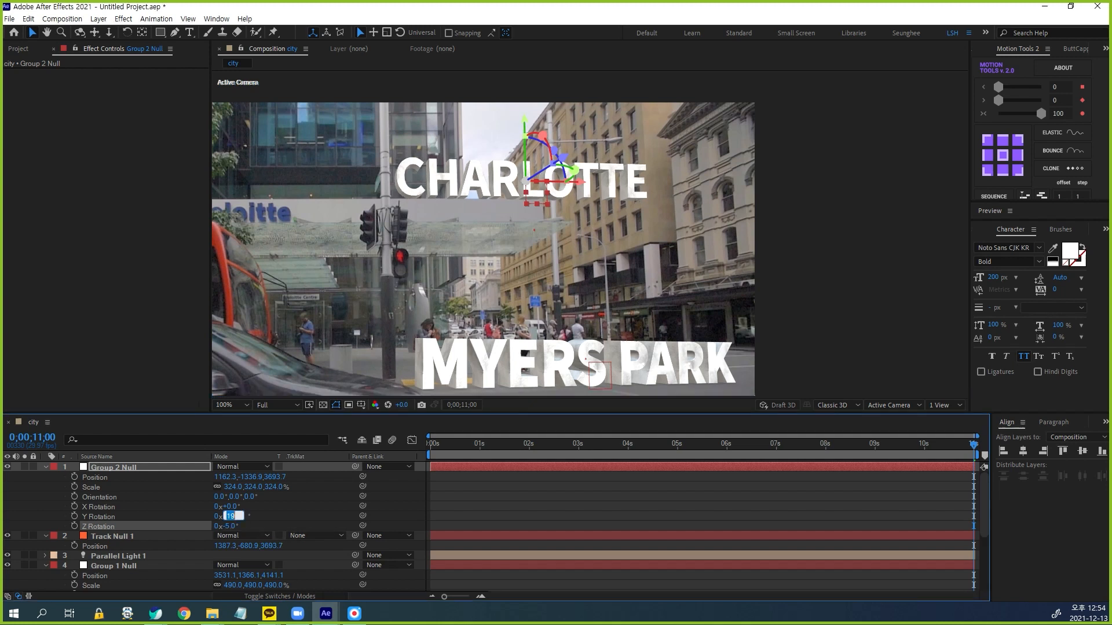
type("22")
key("Return")
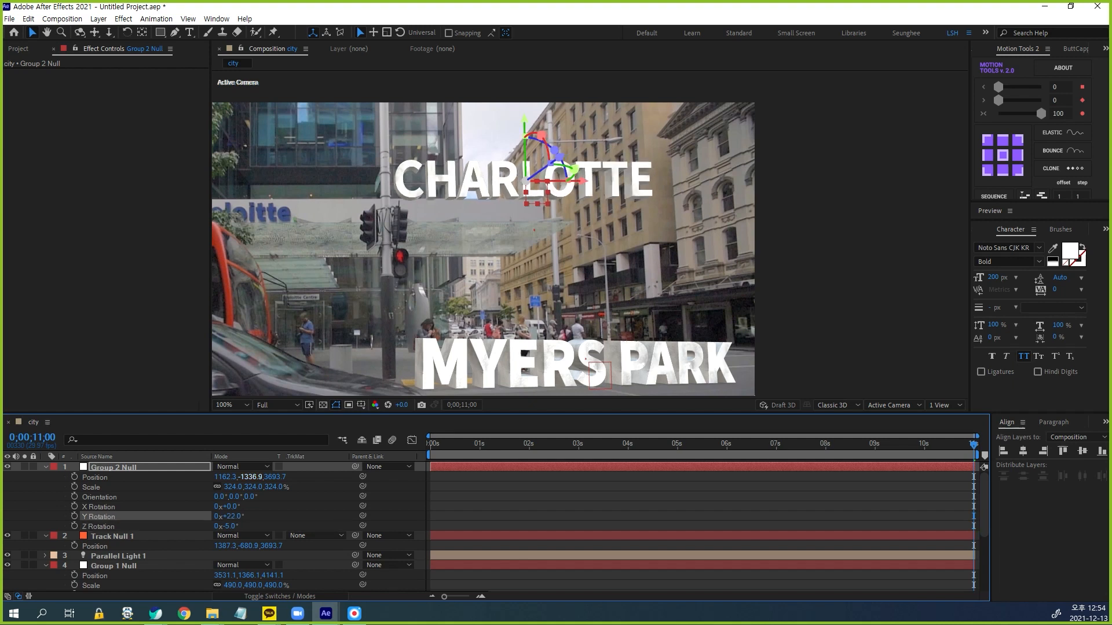
Set Group 2 Null's Y position to -1380.9 and preview the composition from the beginning
left_click_drag(250, 477, 250, 496)
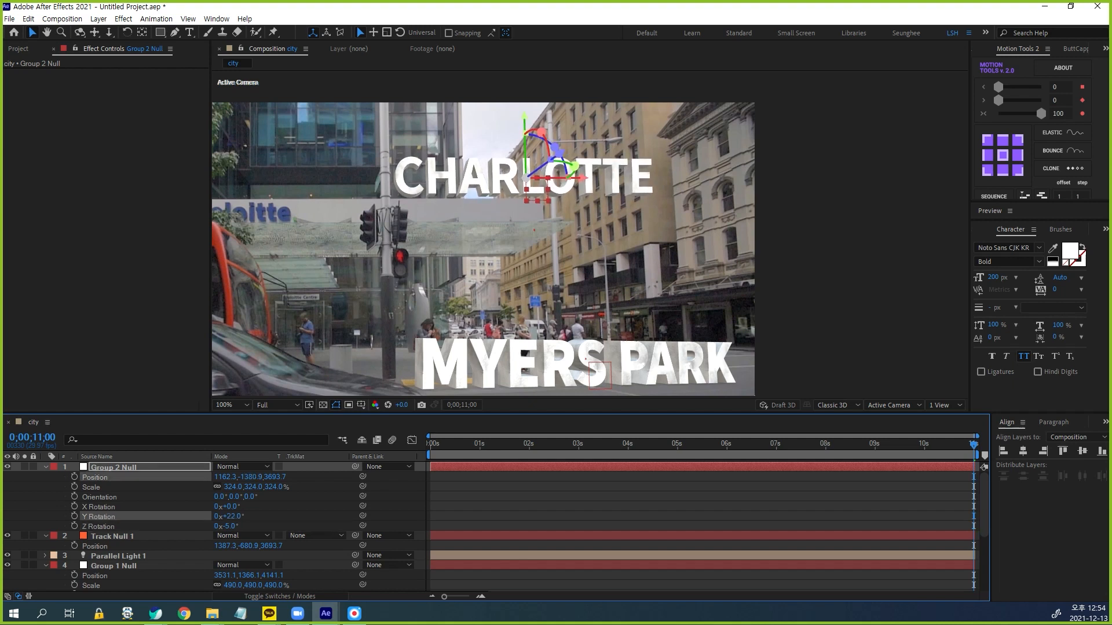
key("Home")
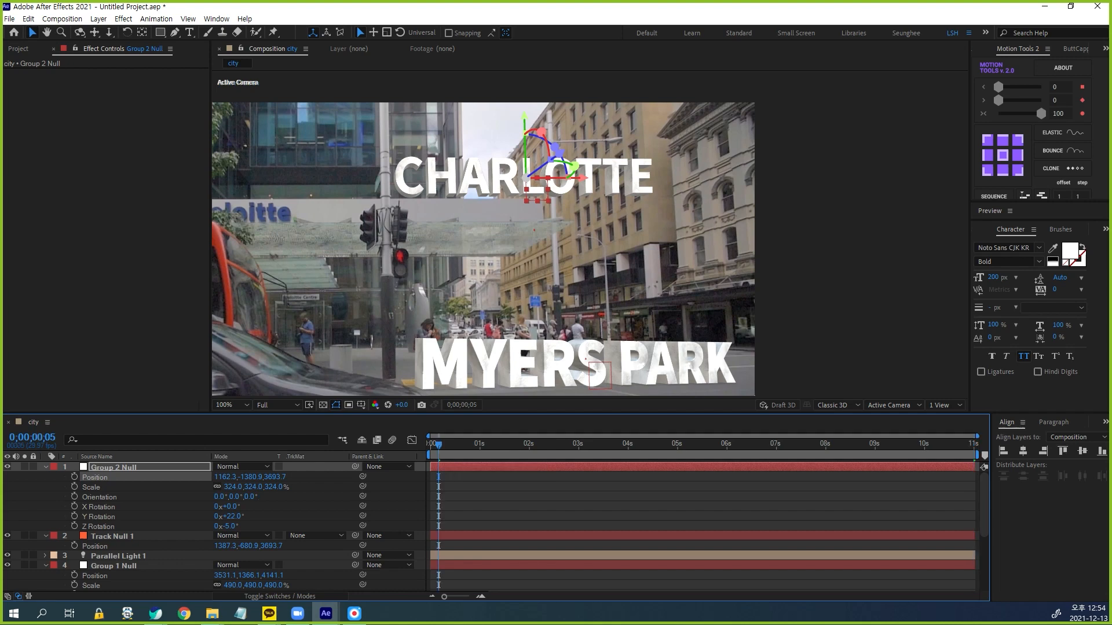
key("space")
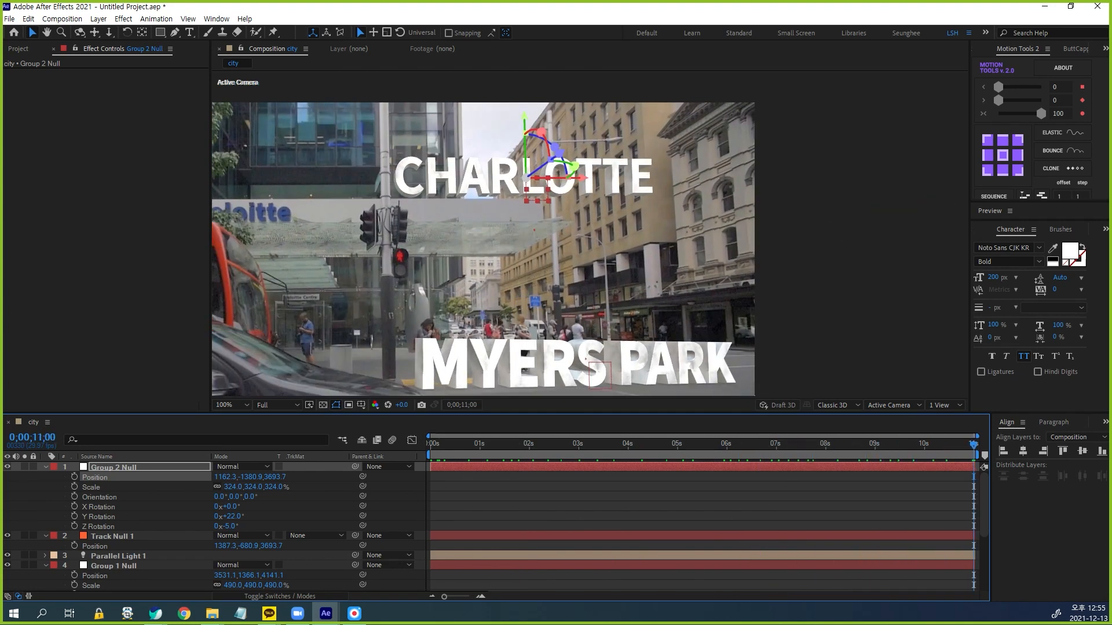
left_click_drag(371, 336, 458, 286)
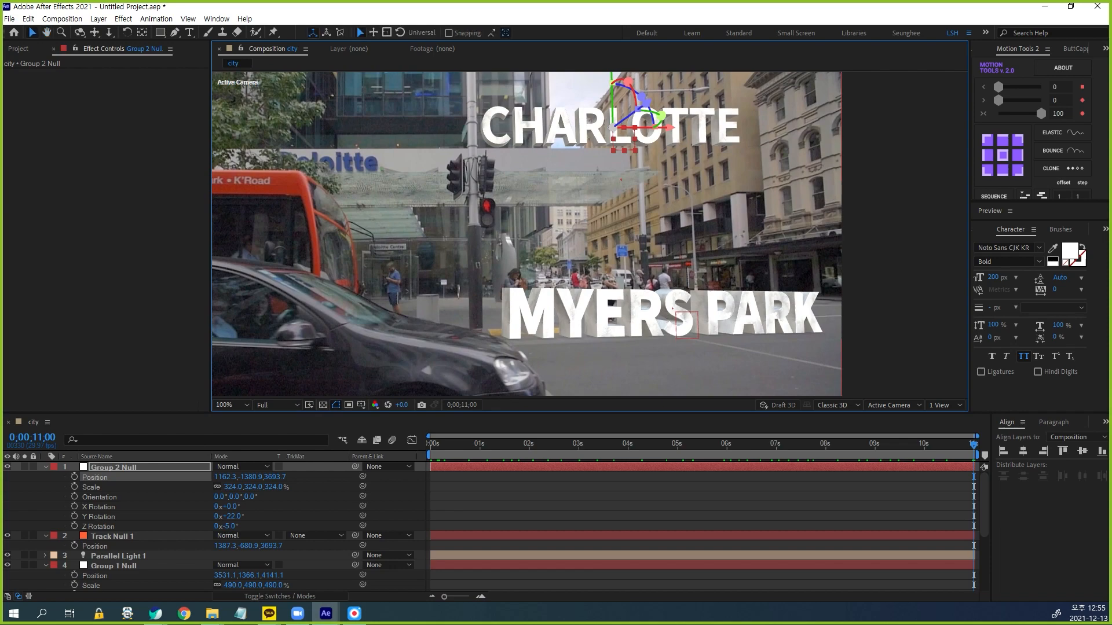
key("ctrl+1")
left_click(556, 313)
mouse_move(494, 344)
left_mouse_down()
mouse_move(435, 363)
mouse_move(492, 343)
left_mouse_up()
left_click_drag(512, 365, 774, 342)
key("Escape")
Set the E3d layer's SSAO Intensity to 4.0 in Element's Ambient Occlusion render settings and preview the composition
scroll(495, 527, "down", 3)
scroll(495, 526, "down", 1)
left_click(470, 261)
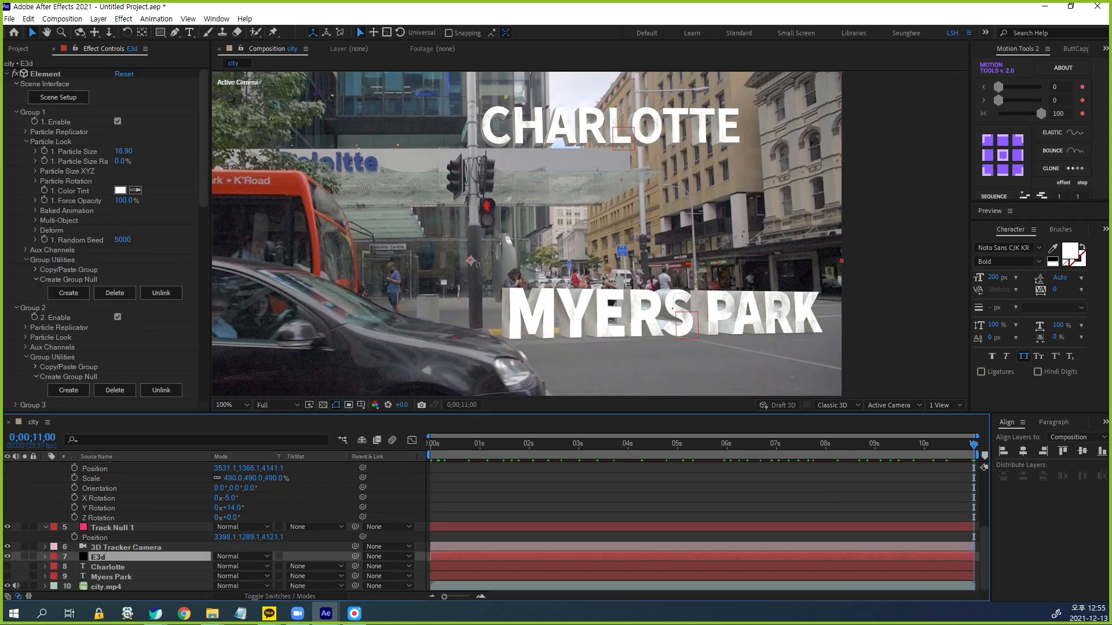
scroll(105, 240, "down", 10)
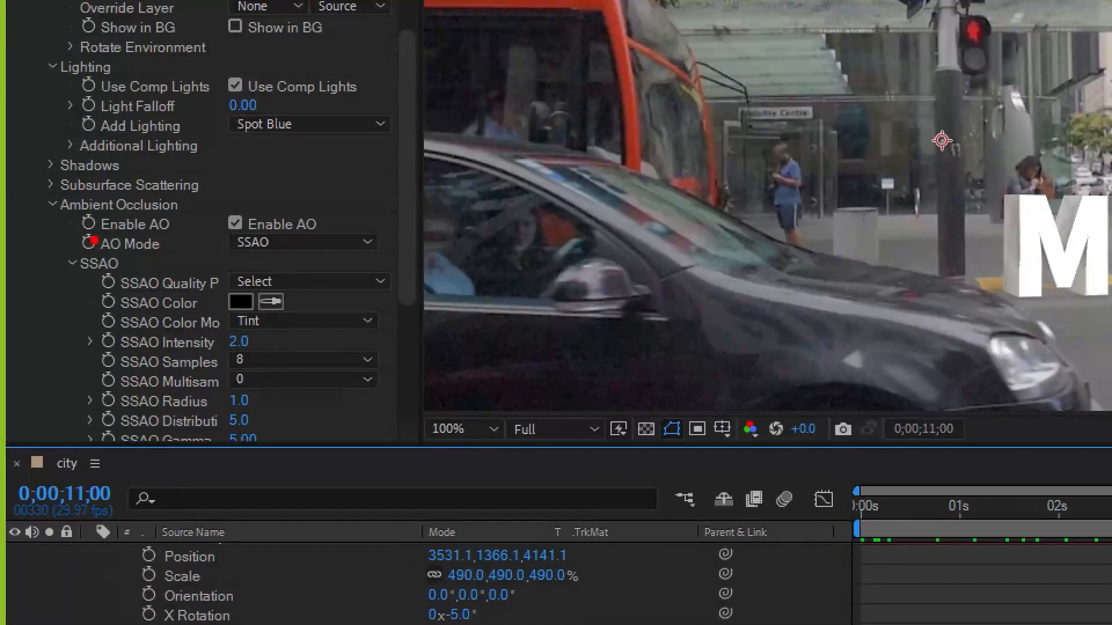
left_click_drag(15, 298, 83, 298)
mouse_move(243, 212)
left_mouse_down()
mouse_move(249, 238)
mouse_move(258, 217)
left_mouse_up()
left_click_drag(100, 358, 289, 356)
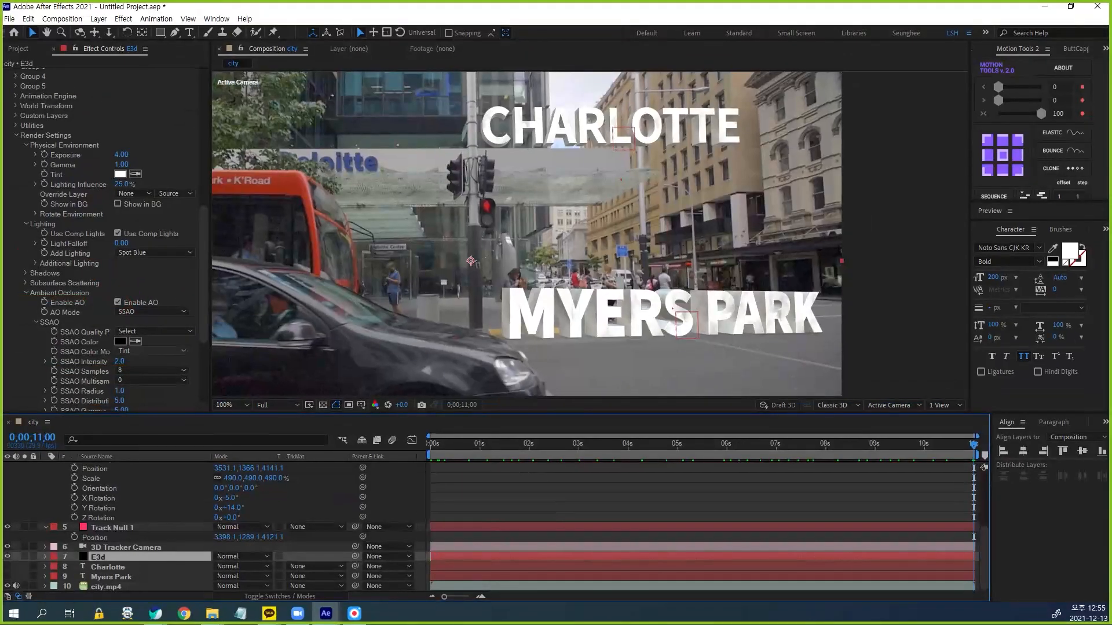
left_click(238, 342)
type("4")
key("Return")
key("Return")
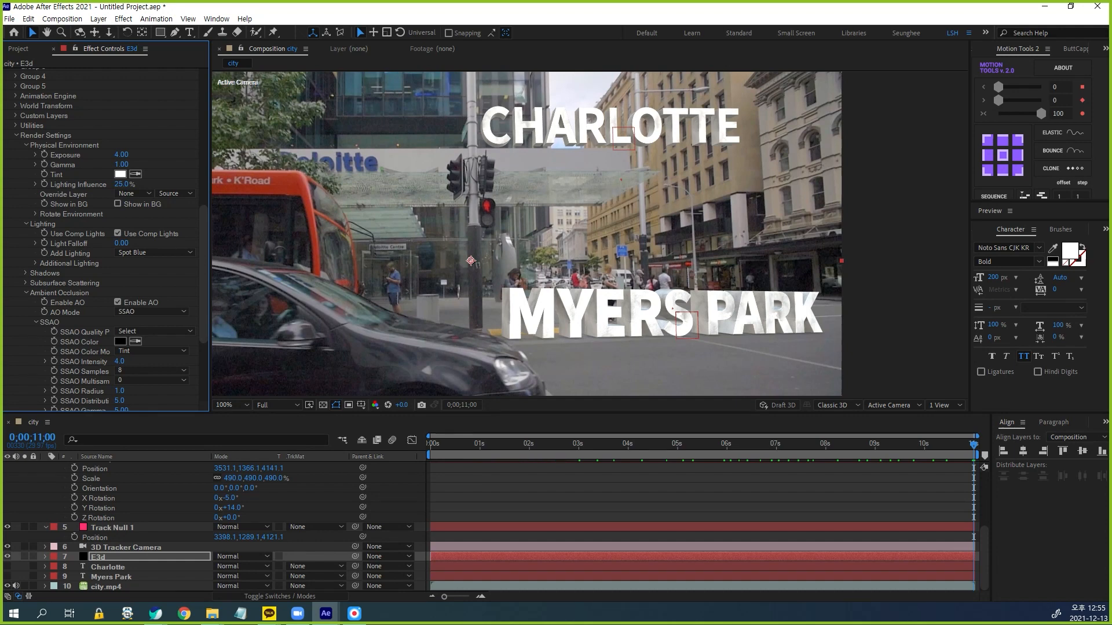
key("space")
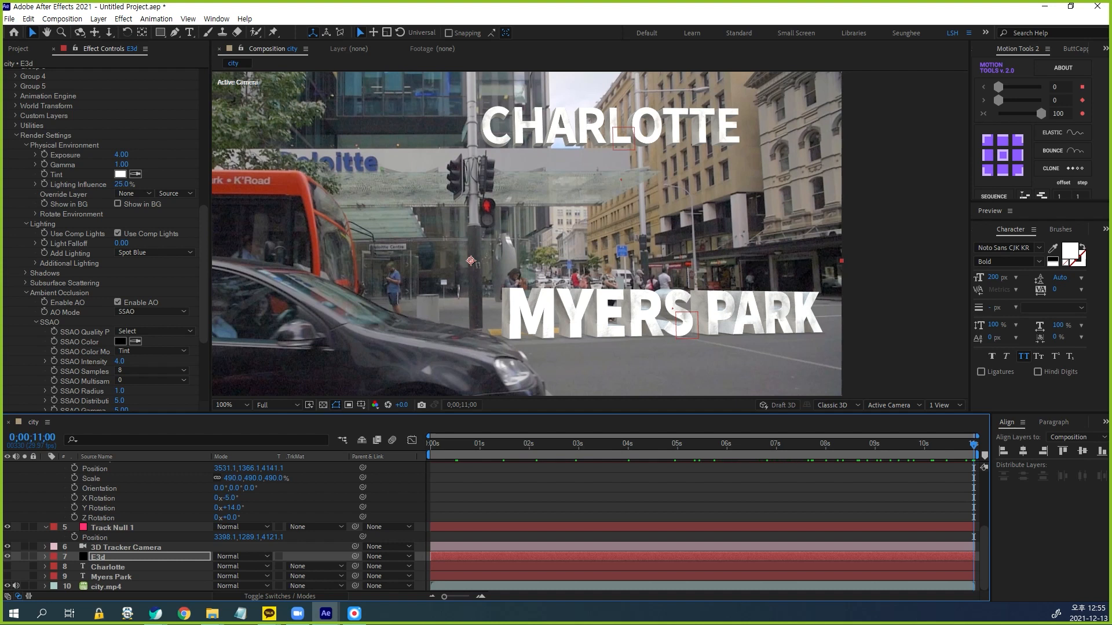
key("alt+Tab")
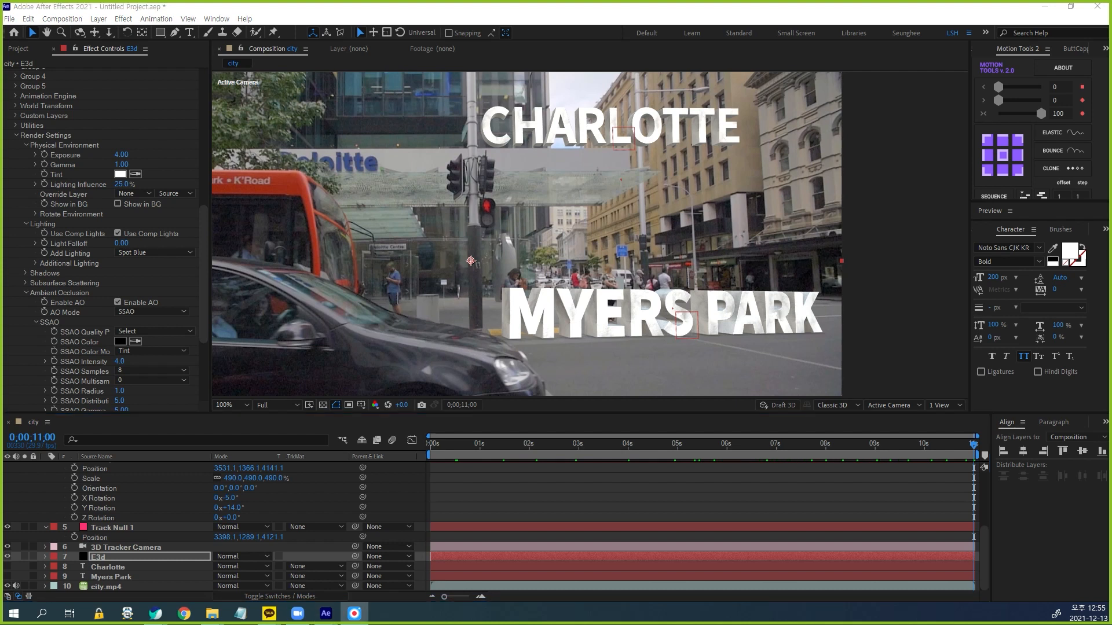